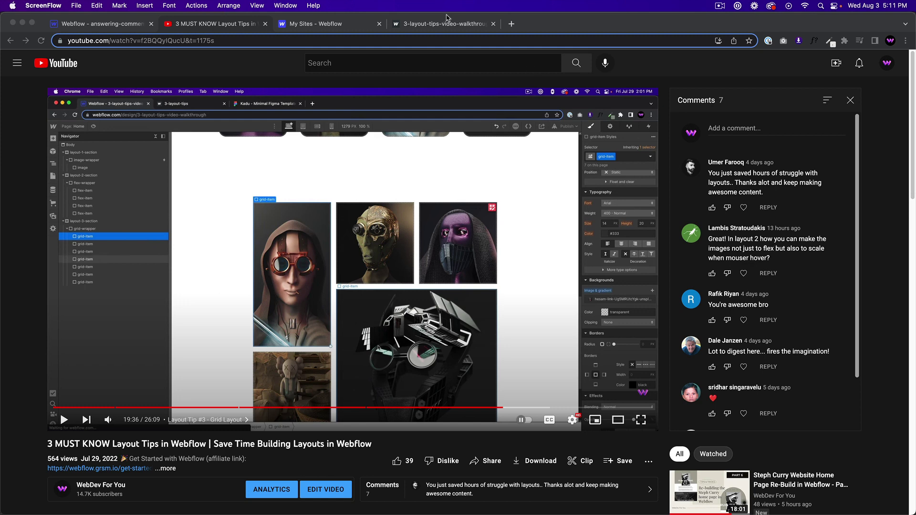
Preview the live four-card gallery site, then return to the blank Webflow Designer project
left_click(438, 27)
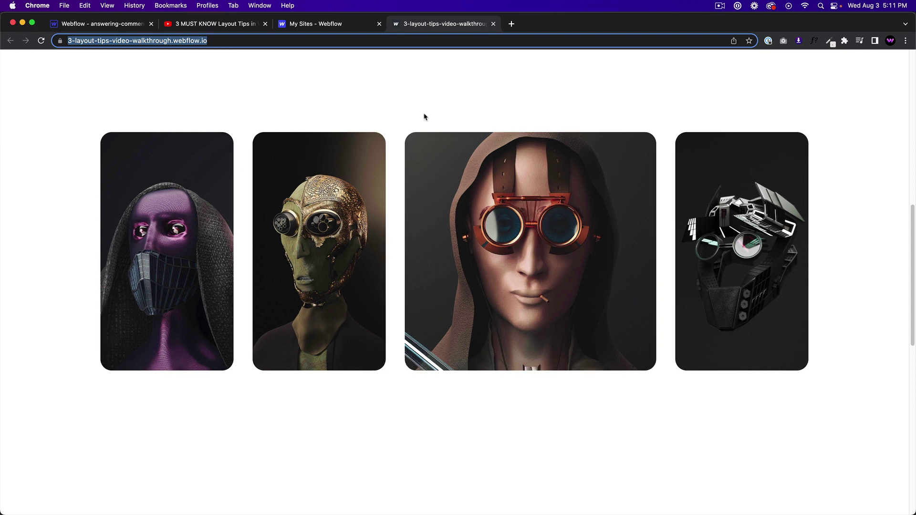
left_click(82, 24)
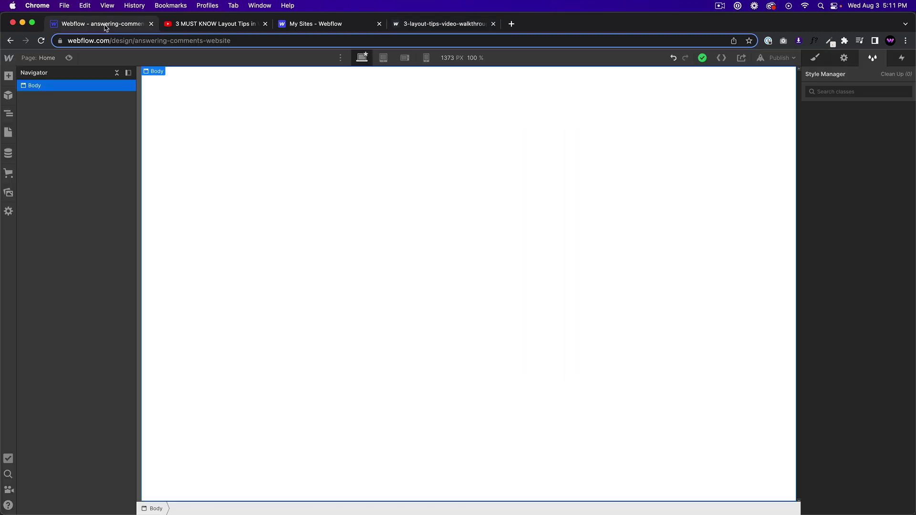
Insert a Section into the empty Home page
left_click(815, 58)
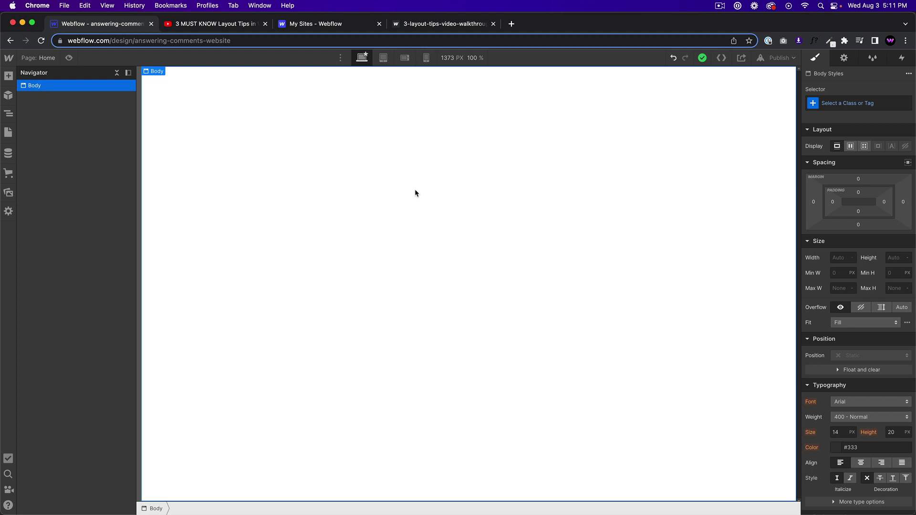
left_click(864, 105)
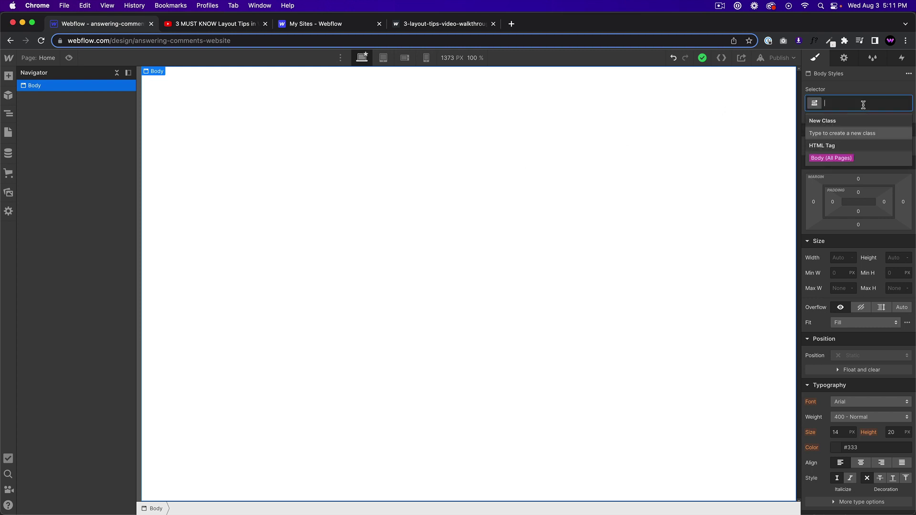
key("Escape")
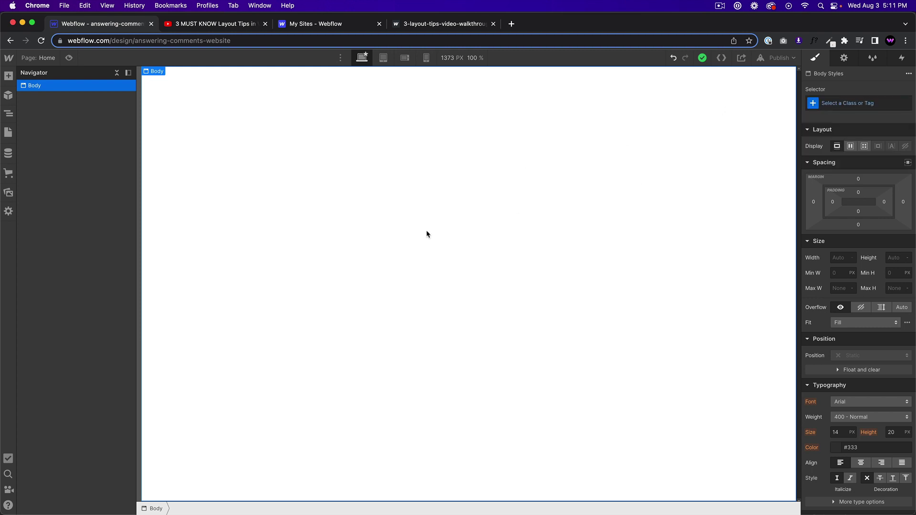
key("super+k")
type("sectio")
key("Return")
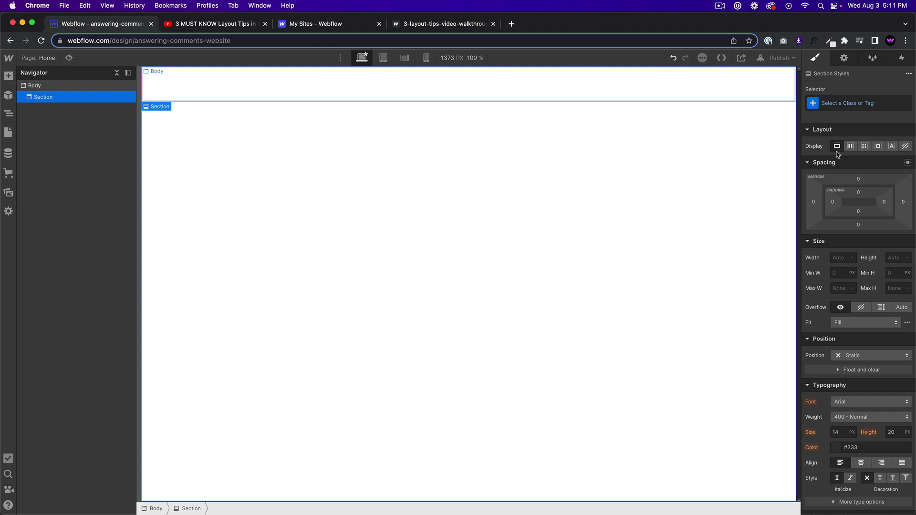
Give the section a class named 'section' with a 100vh minimum height
left_click(842, 104)
type("flex-section")
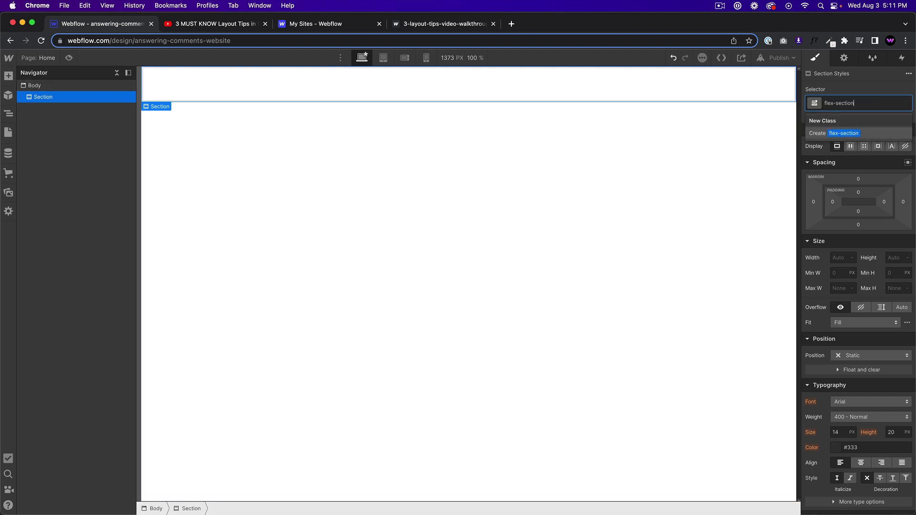
key("Return")
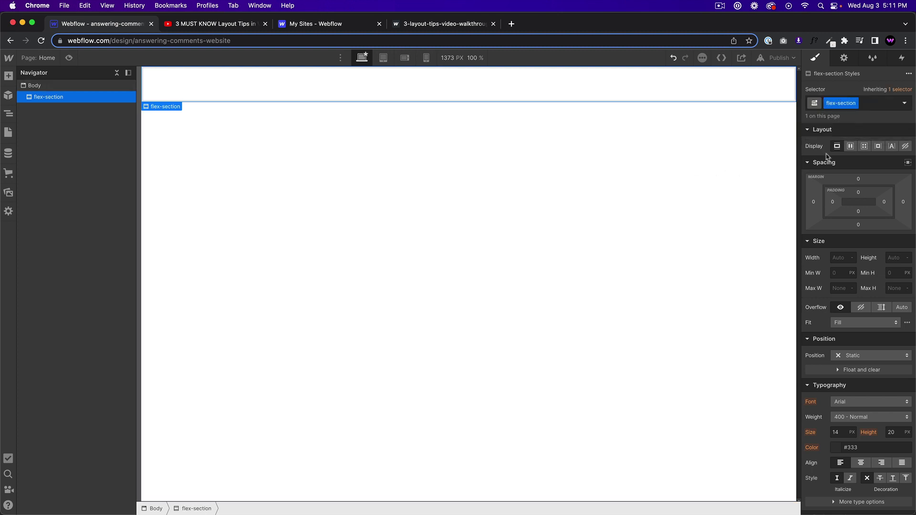
double_click(842, 103)
left_click(898, 274)
type("100vh")
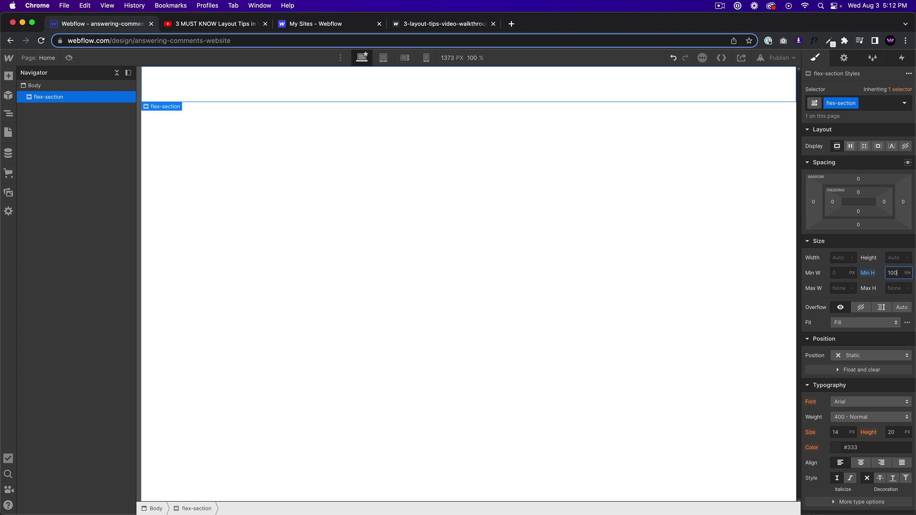
double_click(837, 102)
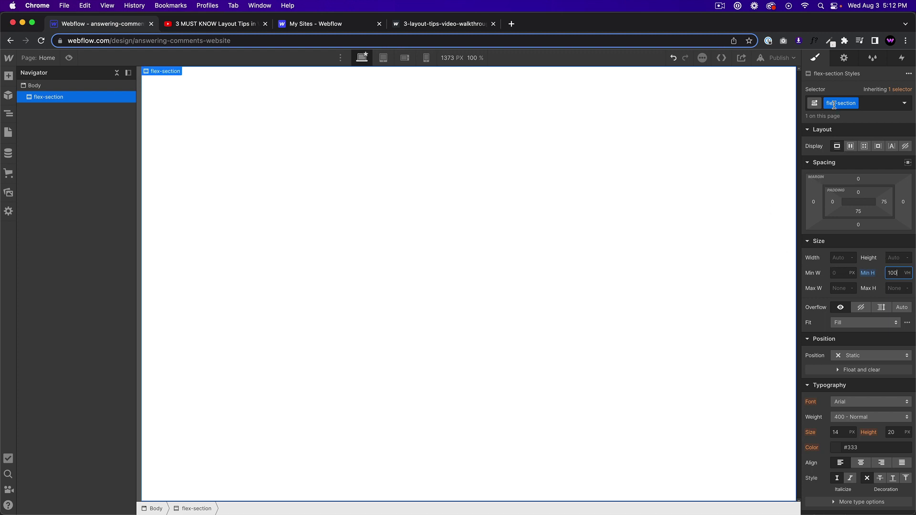
type("section")
key("Return")
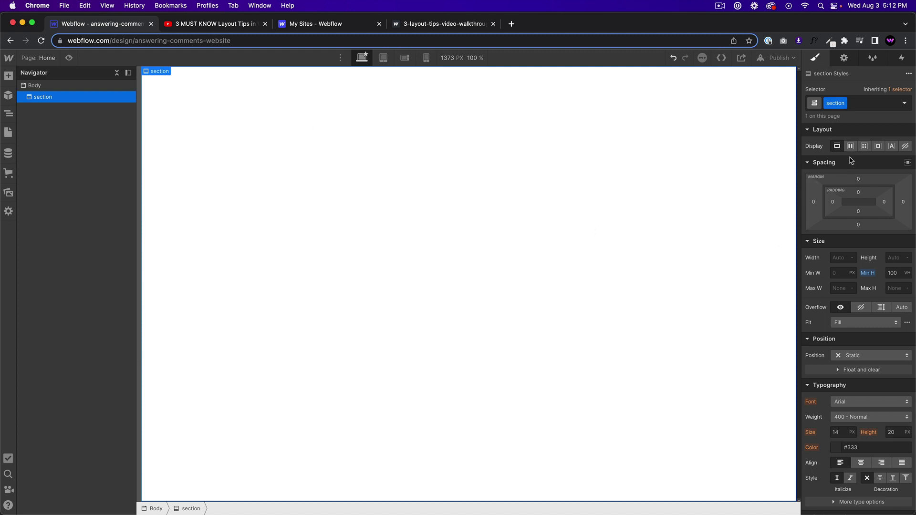
Make the section a centred flex layout and insert a Div Block classed flex-container
left_click(851, 147)
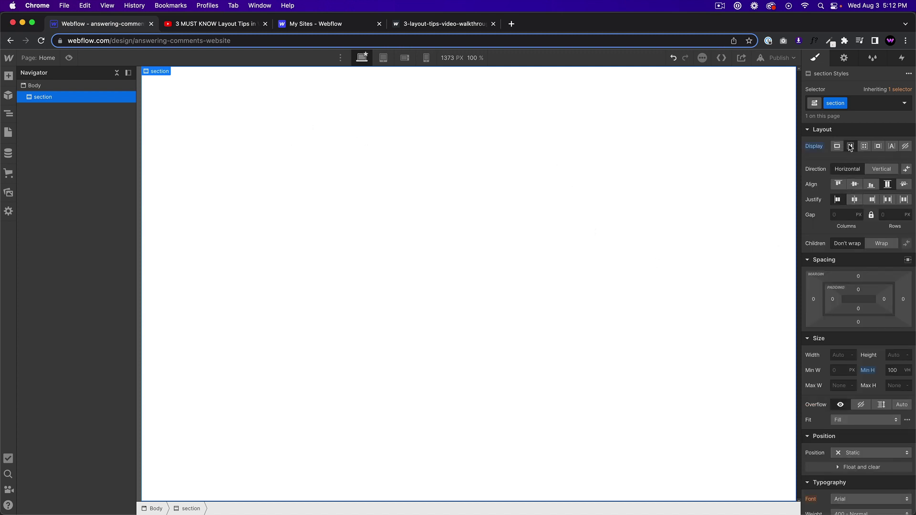
left_click(855, 197)
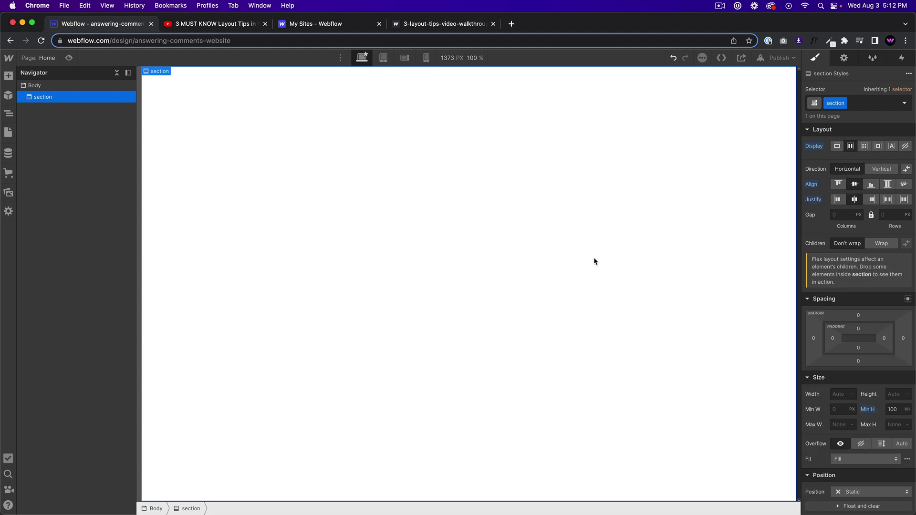
key("super+e")
type("div")
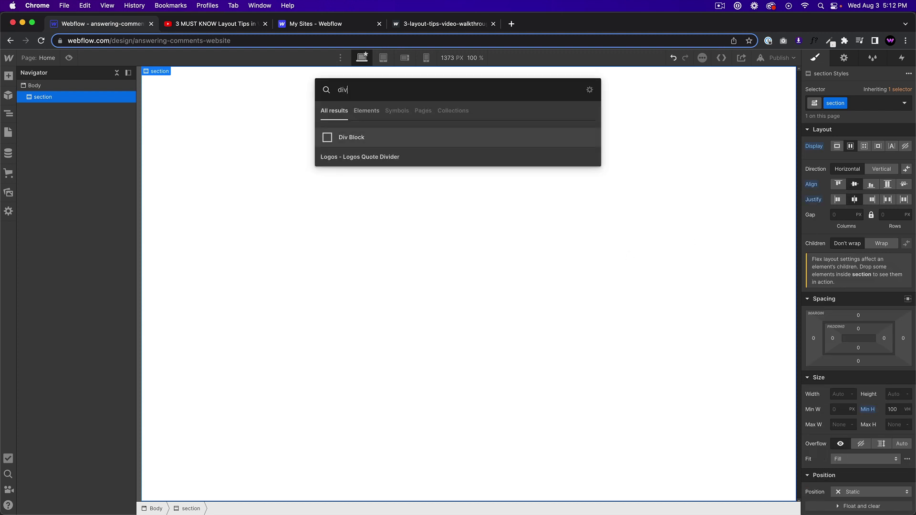
key("Return")
left_click(840, 103)
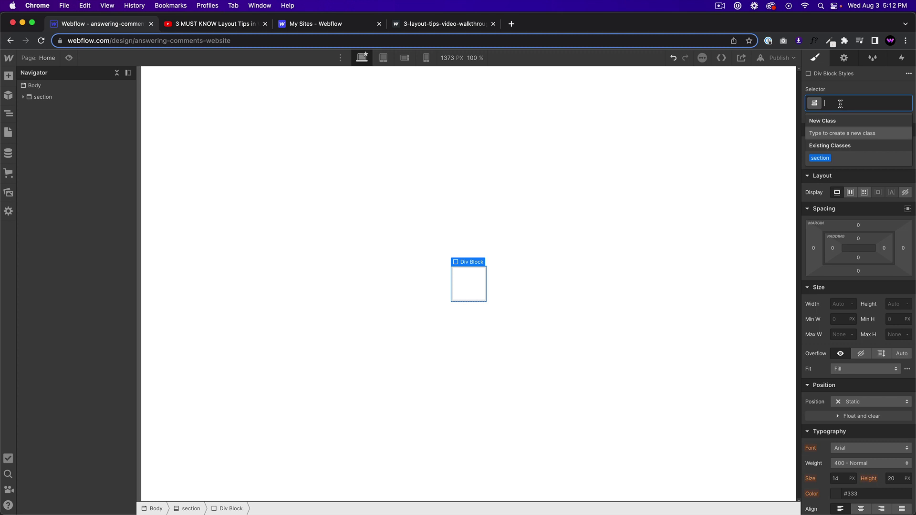
type("flex-container")
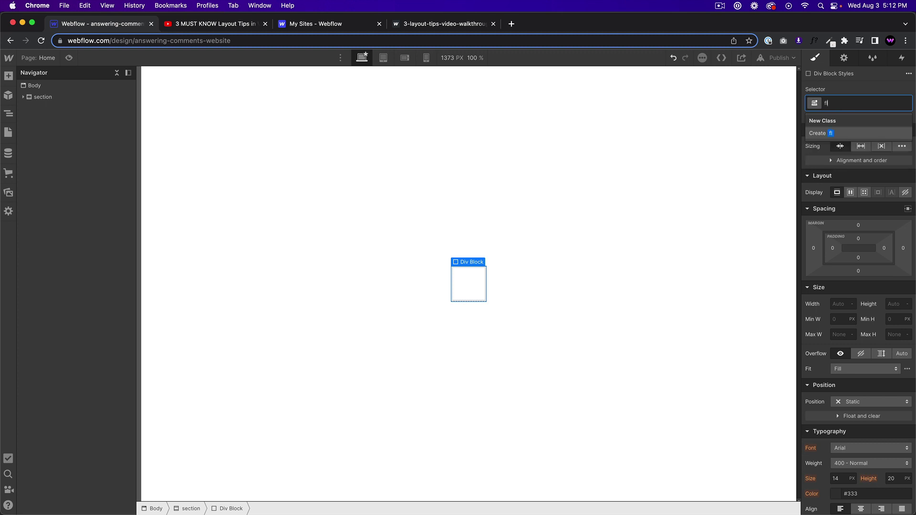
key("Return")
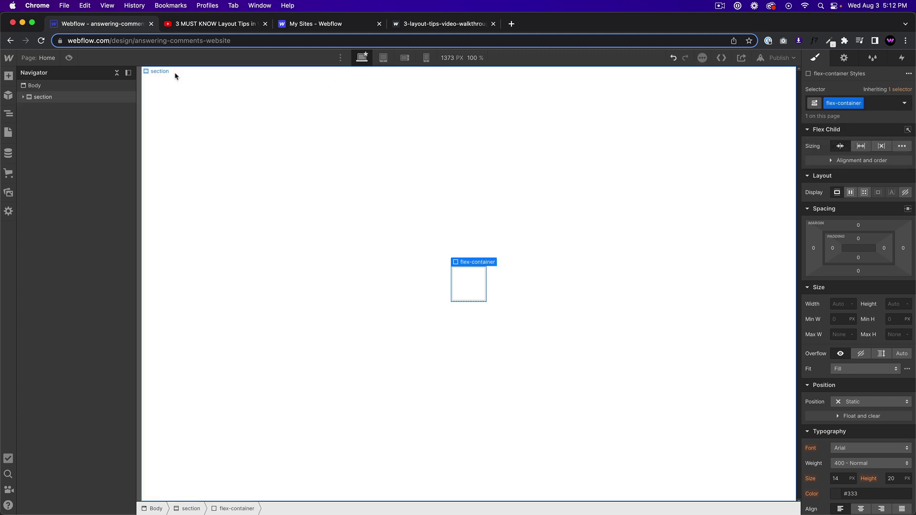
Rename the section's class to flex-section
left_click(175, 75)
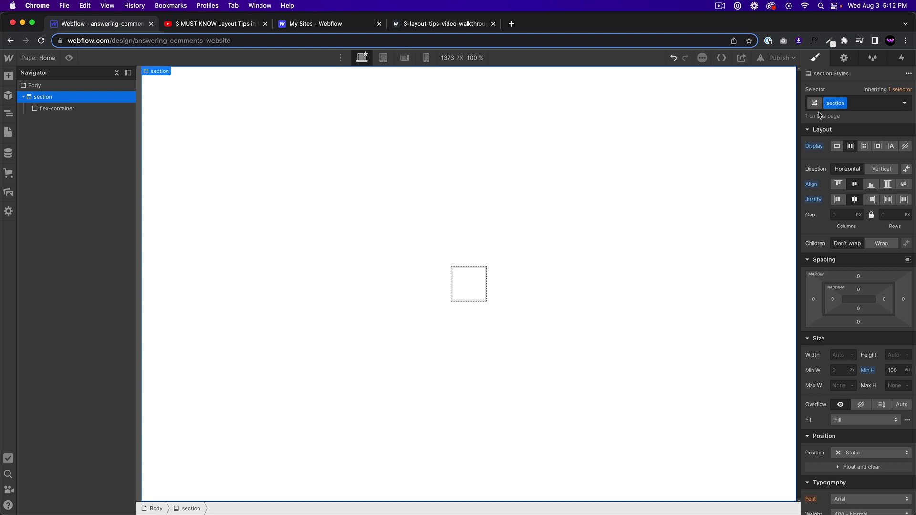
left_click(841, 103)
key("BackSpace")
type("flex-cection")
key("Return")
Set the flex-container to 100% width with a 1440 px max width
left_click(481, 295)
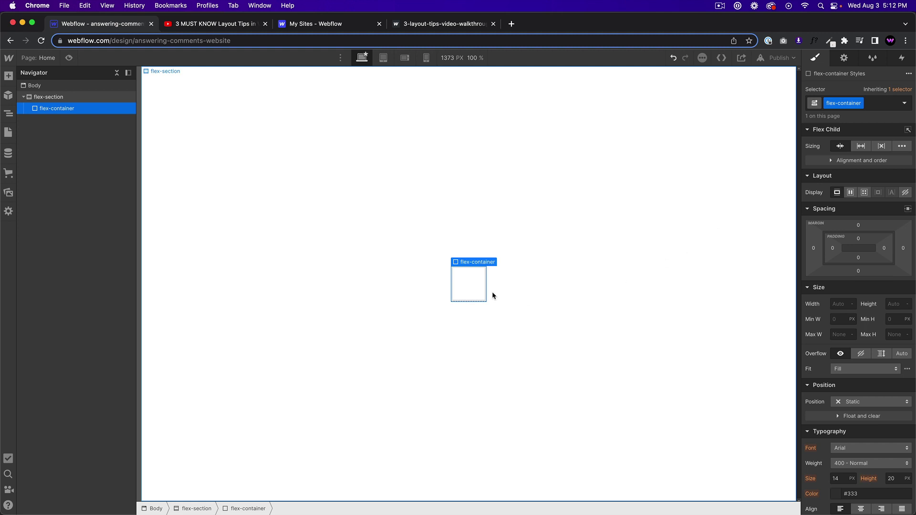
left_click(839, 335)
type("1440")
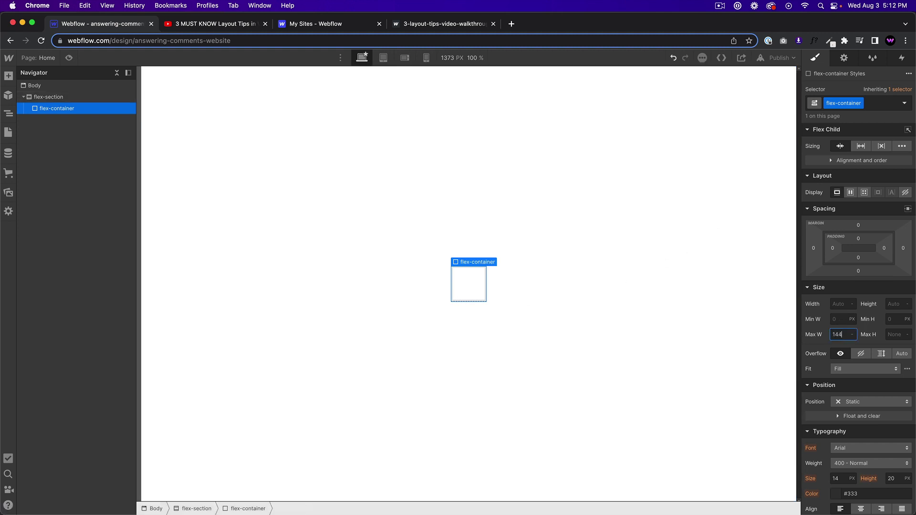
left_click(838, 304)
type("100%")
key("Return")
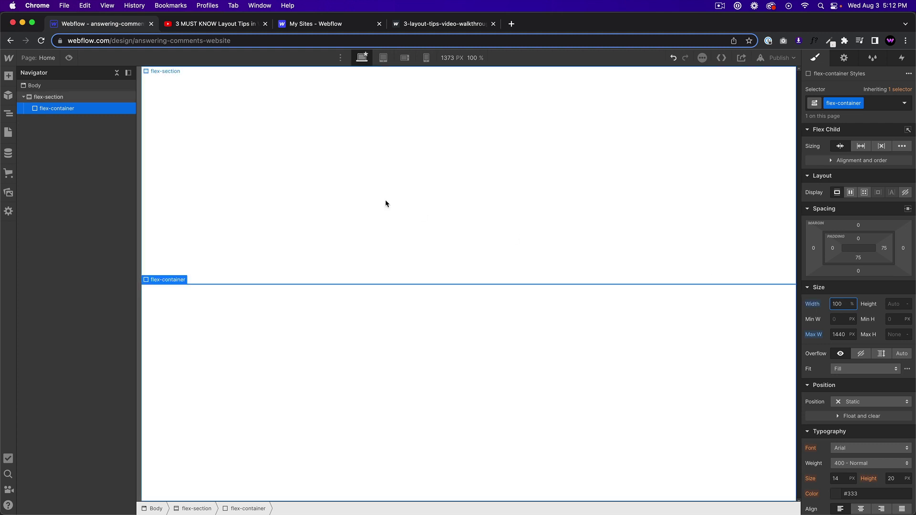
Add a flex-wrapper div with flex display inside flex-container
key("super+k")
type("div")
key("Return")
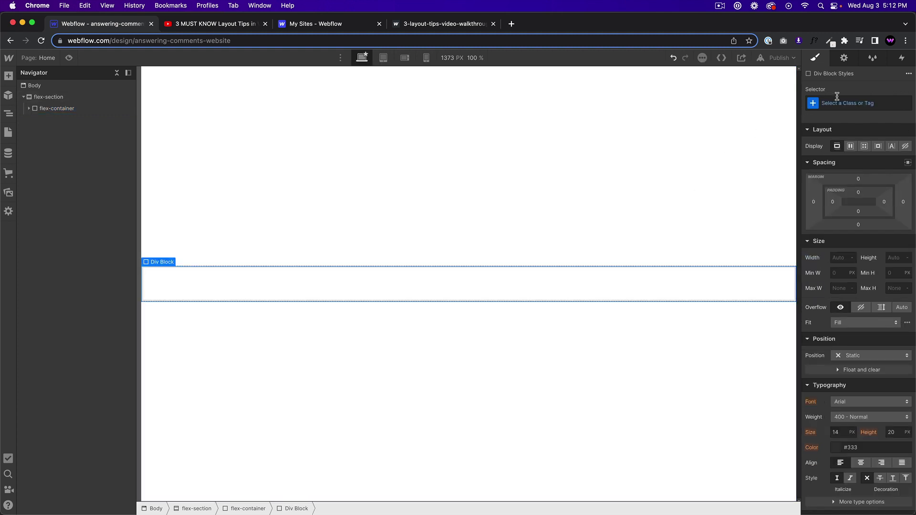
left_click(836, 102)
type("flex-wrapper")
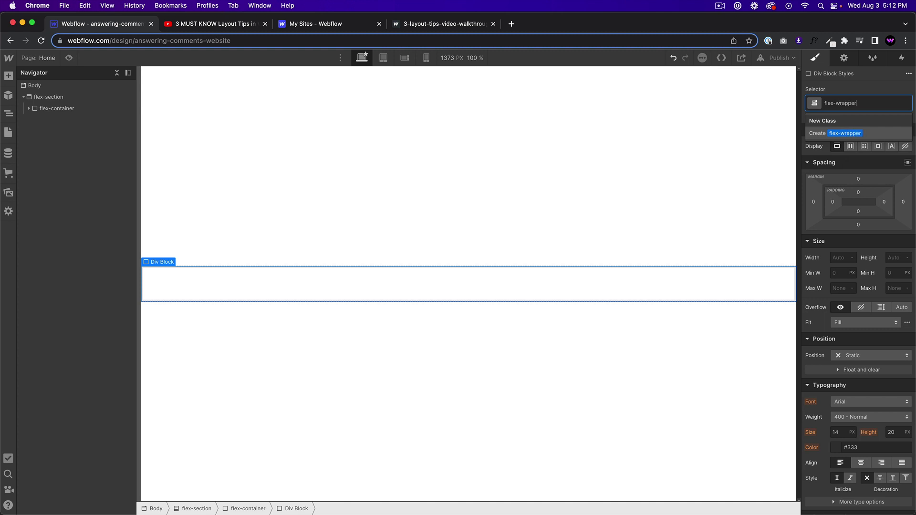
key("Return")
left_click(851, 146)
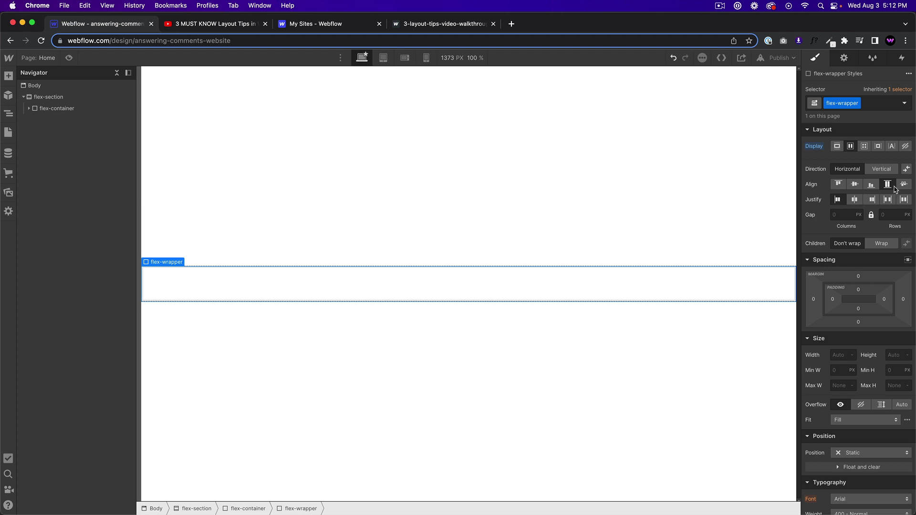
Insert a Div Block classed flex-item inside flex-wrapper
left_click(356, 278)
key("super+k")
type("d")
key("Return")
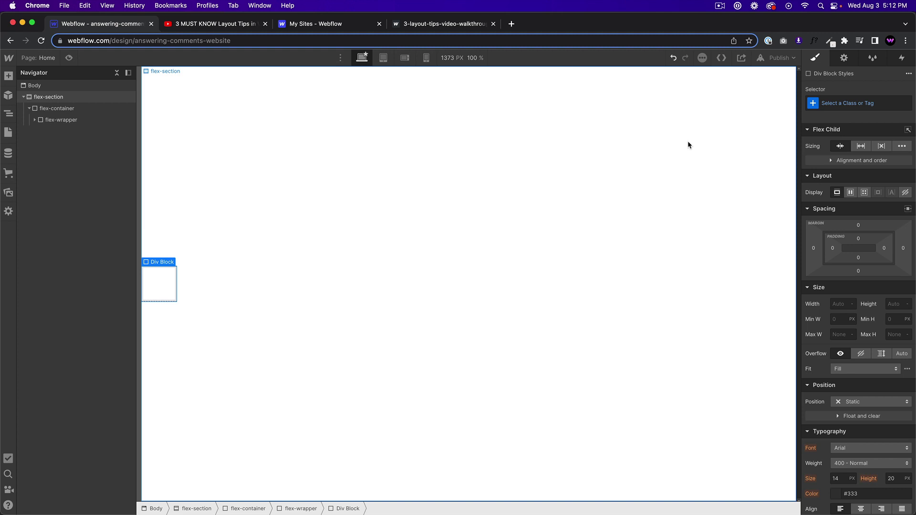
left_click(831, 104)
type("flex-item")
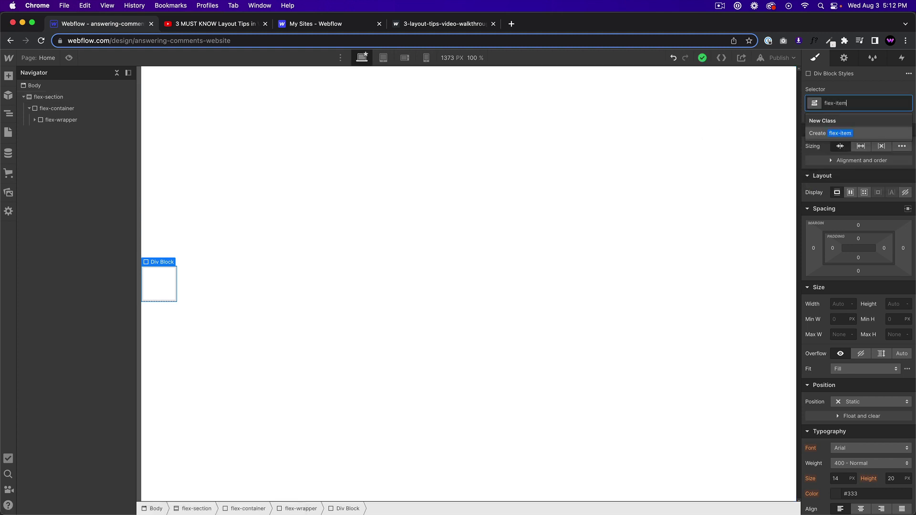
key("Return")
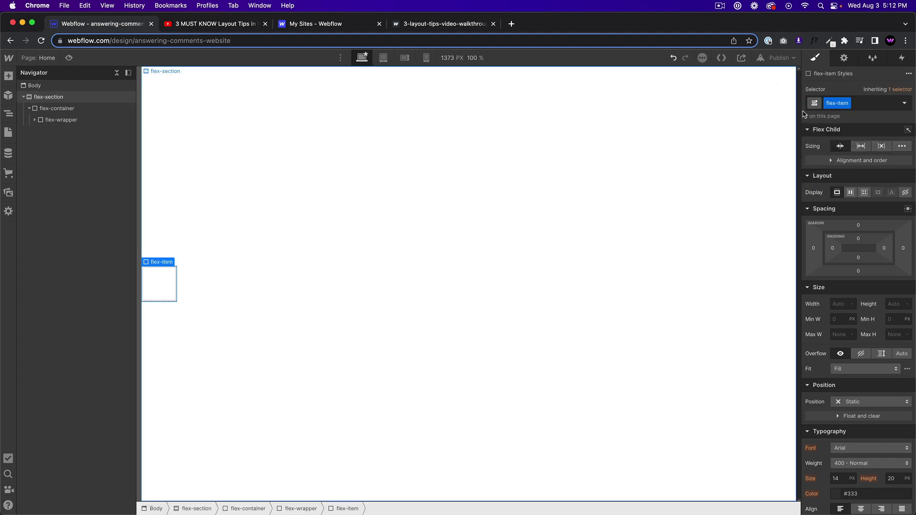
Set flex-item to grow and give it a 500 px height
left_click(861, 146)
left_click(895, 306)
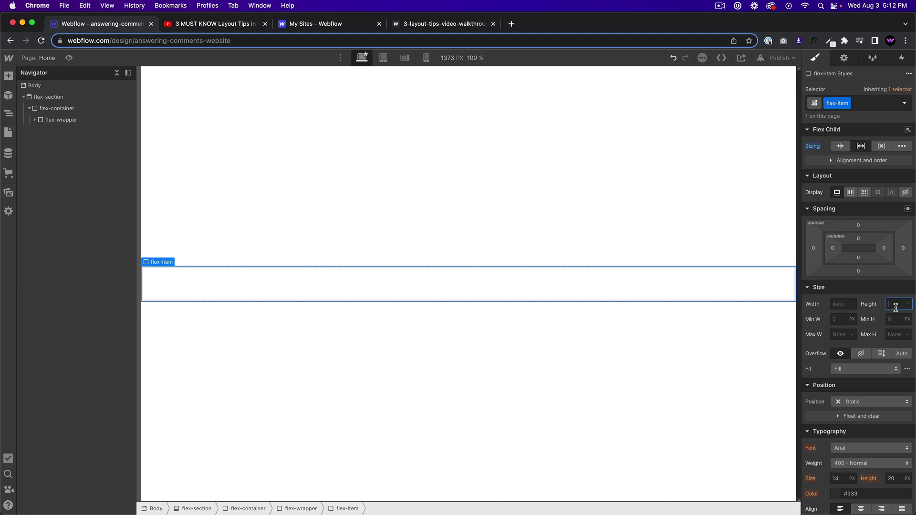
type("500")
key("Return")
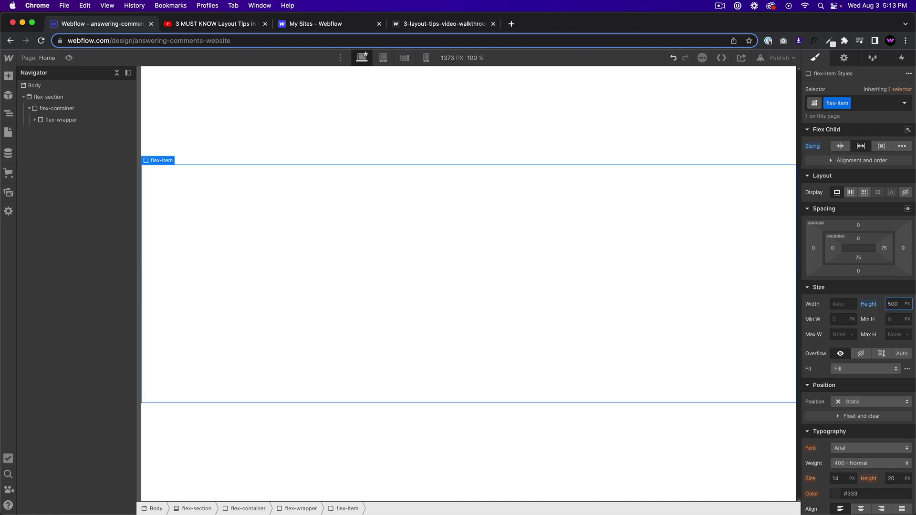
left_click(558, 242)
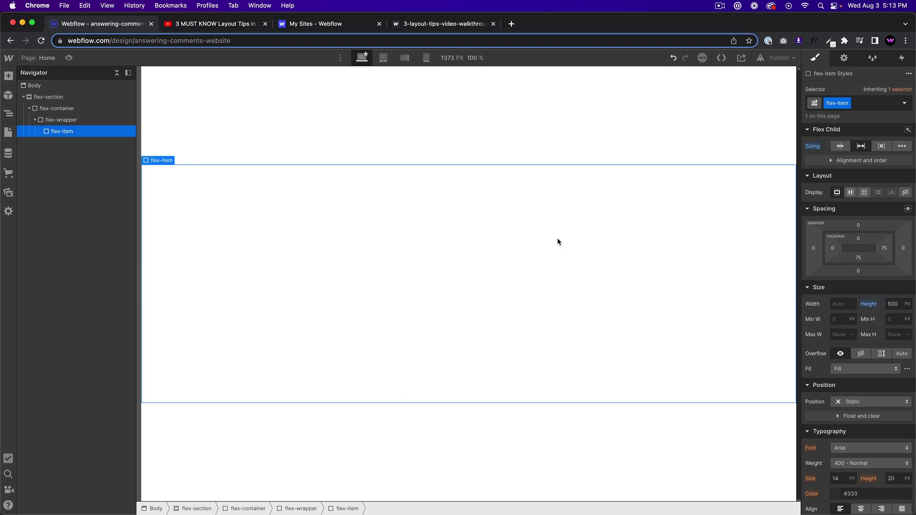
Duplicate the card into four and give the cards 24 px rounded corners
key("super+d")
key("super+d")
key("super+d")
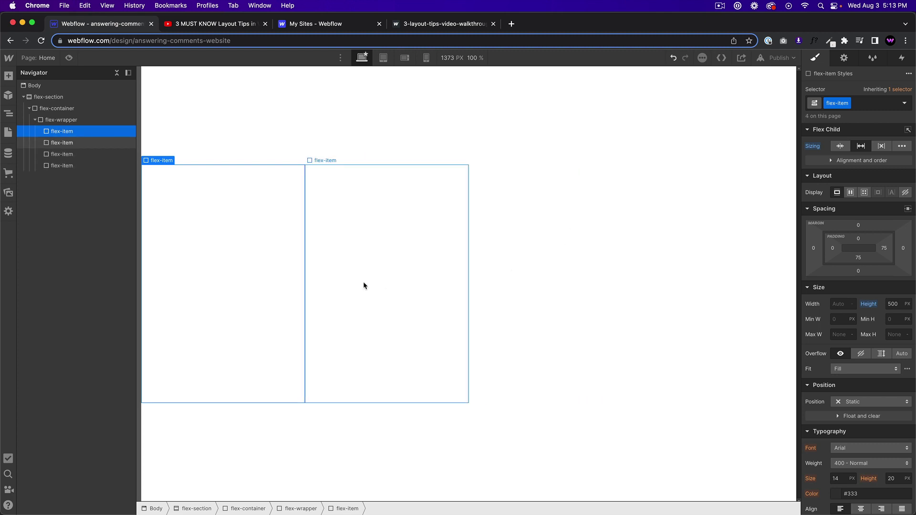
scroll(888, 451, "down", 5)
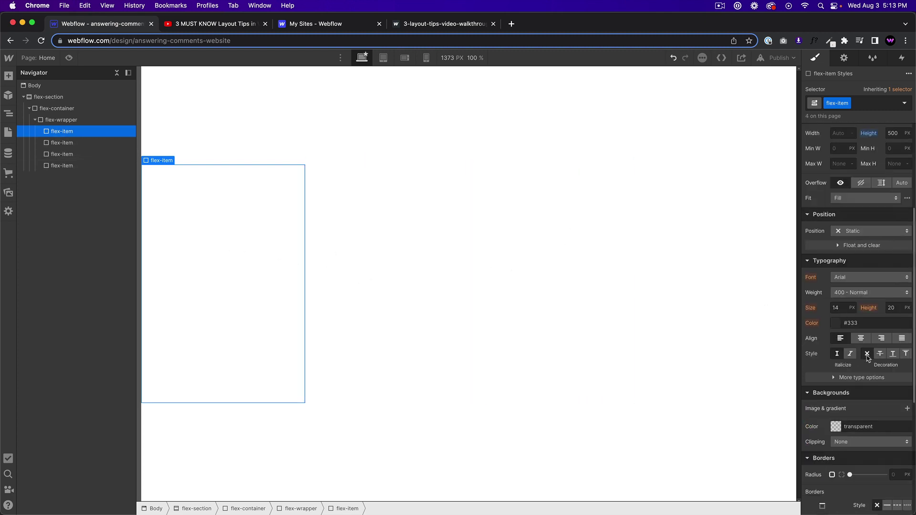
left_click(893, 463)
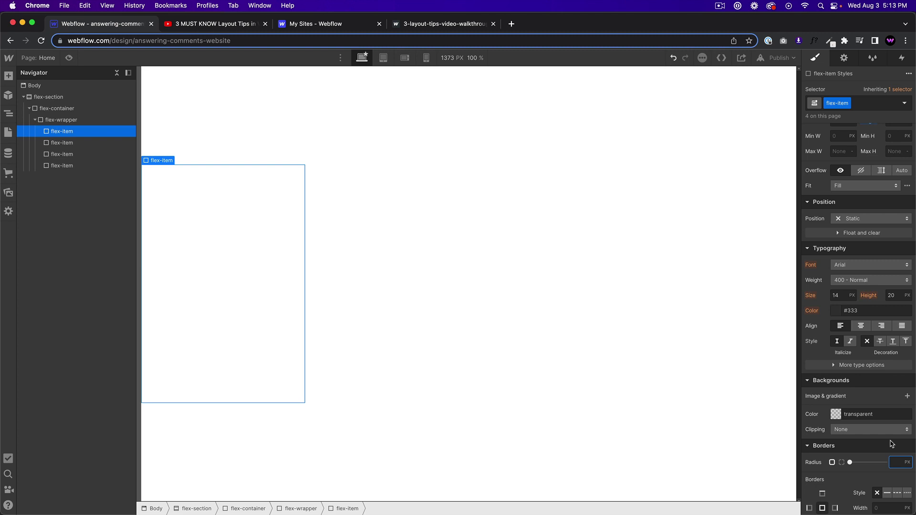
type("24")
key("Return")
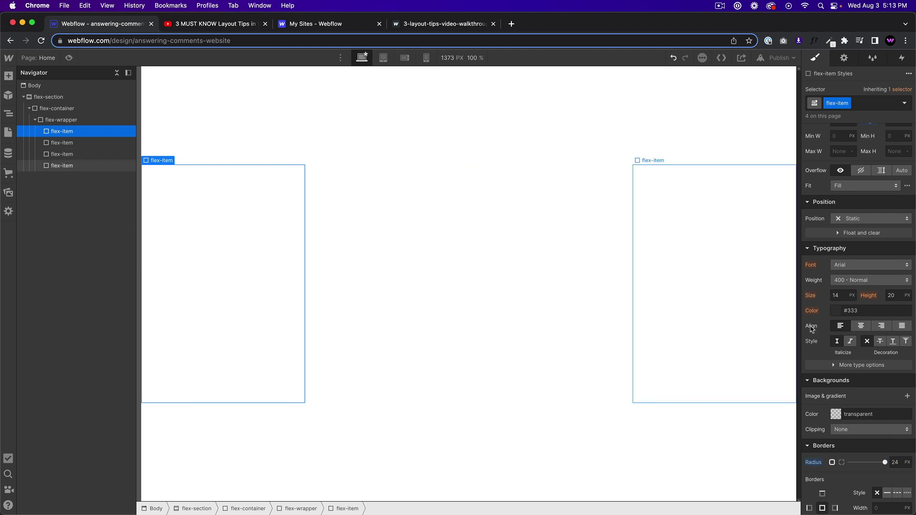
Give the cards the masked green portrait background, centred and non-repeating
scroll(865, 353, "down", 4)
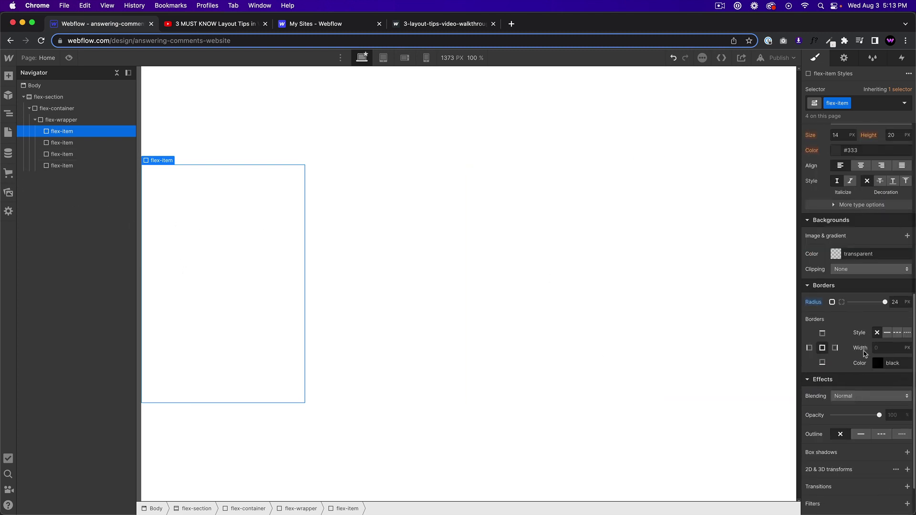
left_click(906, 235)
left_click(856, 320)
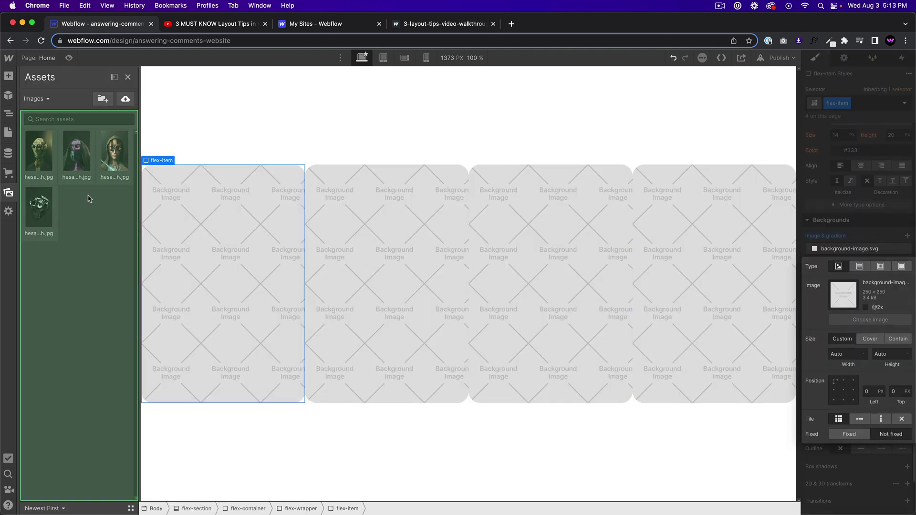
left_click(37, 208)
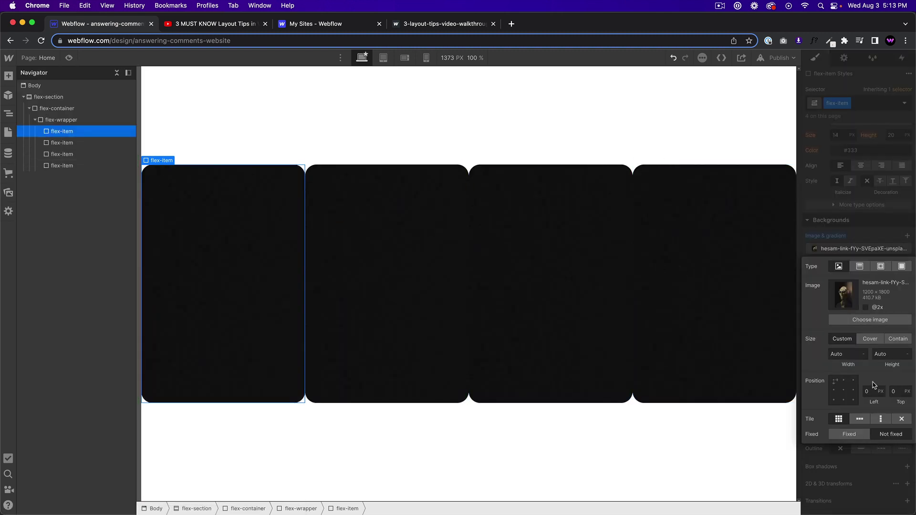
left_click(843, 389)
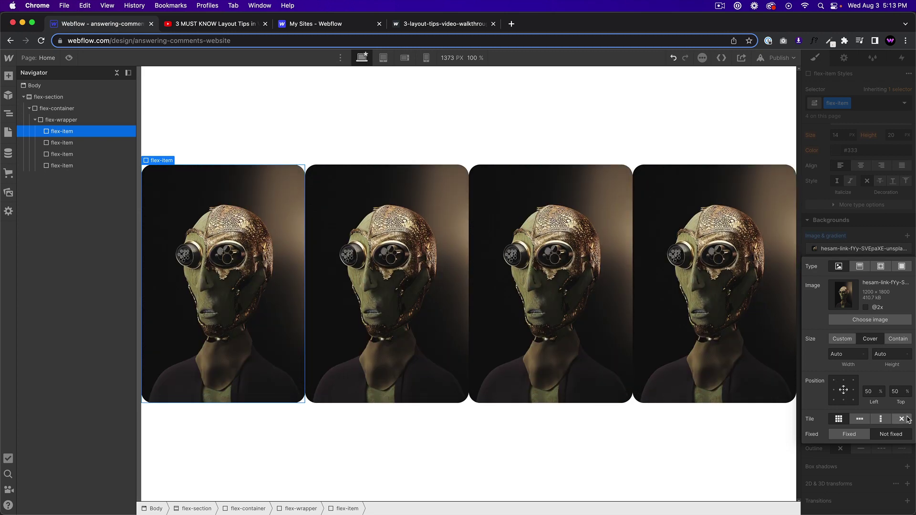
left_click(901, 419)
Set the second card's background to the purple hooded portrait
left_click(437, 292)
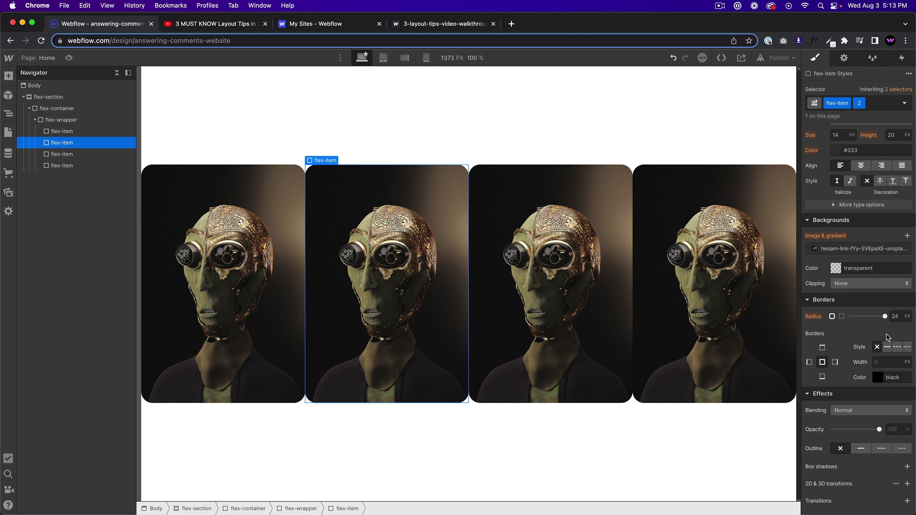
left_click(866, 248)
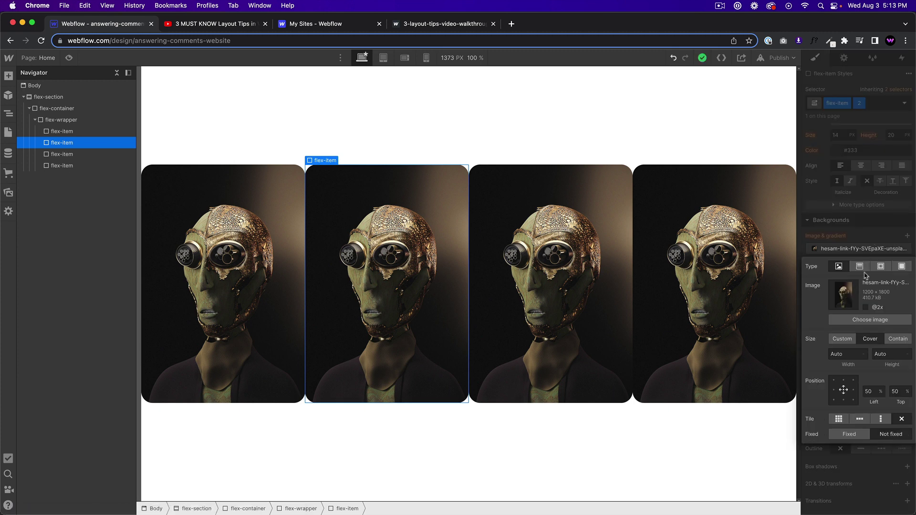
left_click(869, 320)
left_click(76, 151)
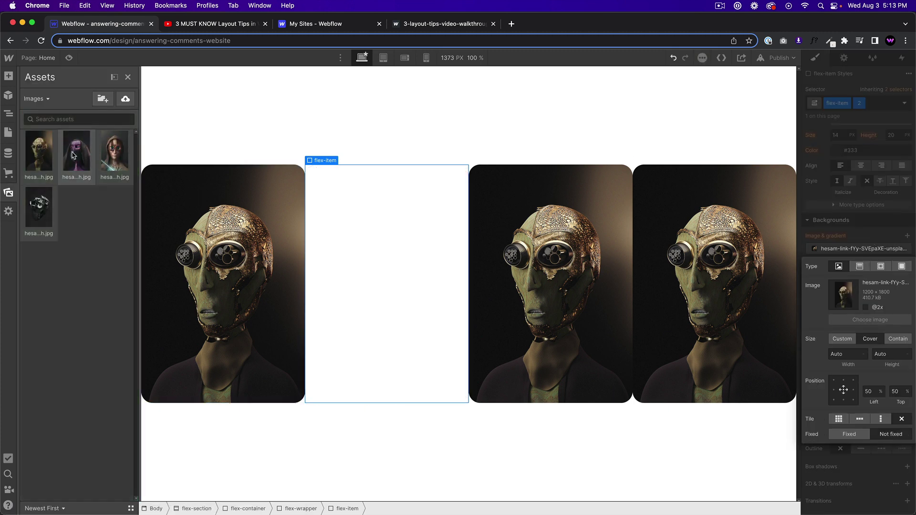
Add combo class 3 to the third card and use the hooded goggles portrait
left_click(504, 291)
left_click(874, 104)
type("3")
key("Return")
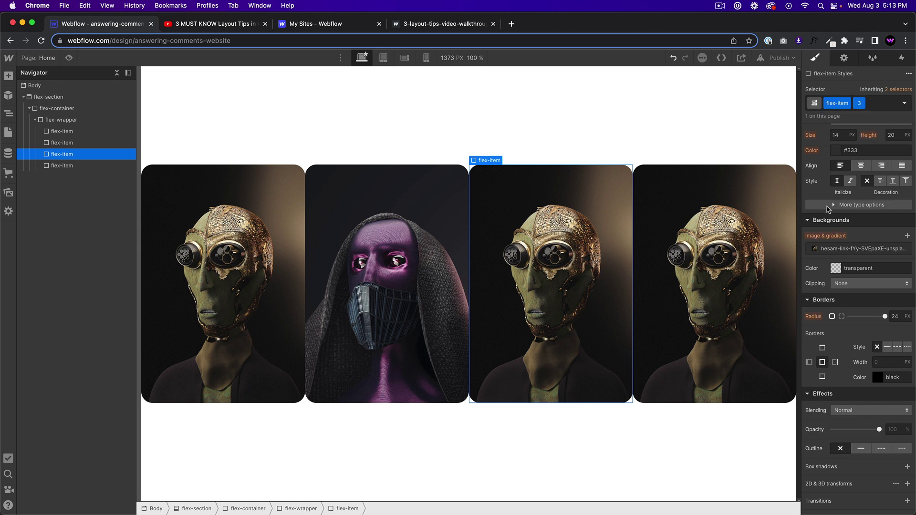
left_click(849, 248)
left_click(858, 325)
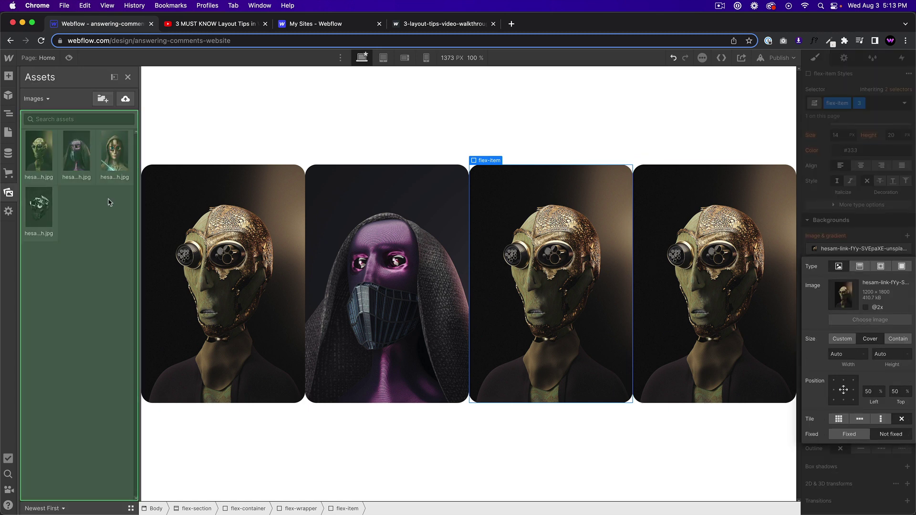
left_click(115, 151)
Add a combo class to the fourth card and give it the fourth portrait
left_click(722, 219)
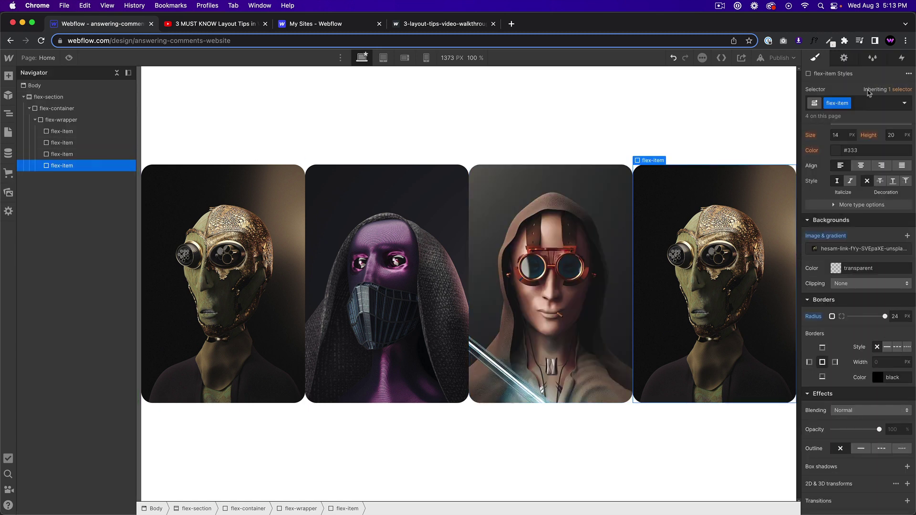
left_click(862, 103)
left_click(858, 248)
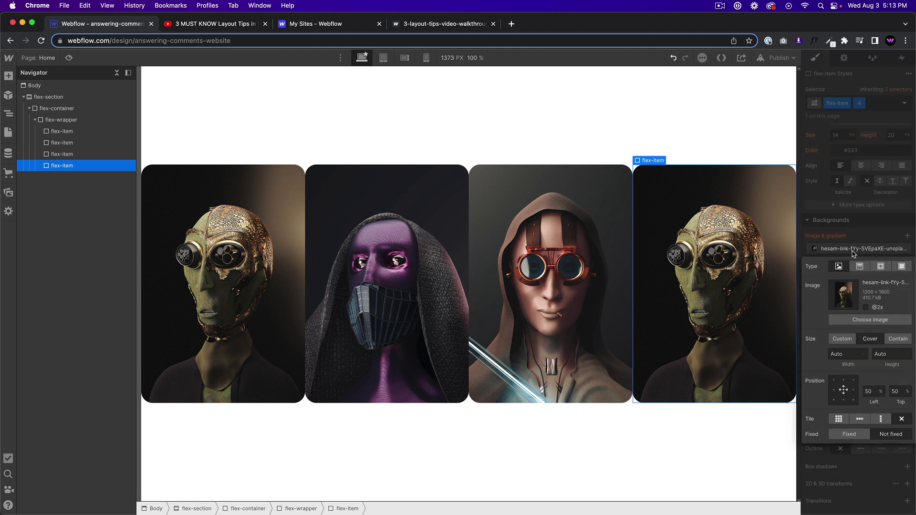
left_click(870, 320)
left_click(38, 206)
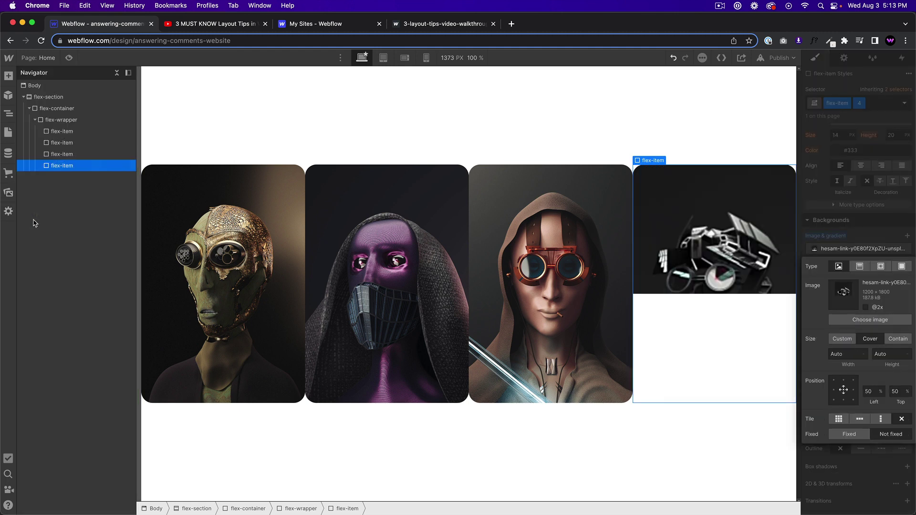
left_click(62, 132)
scroll(859, 206, "up", 7)
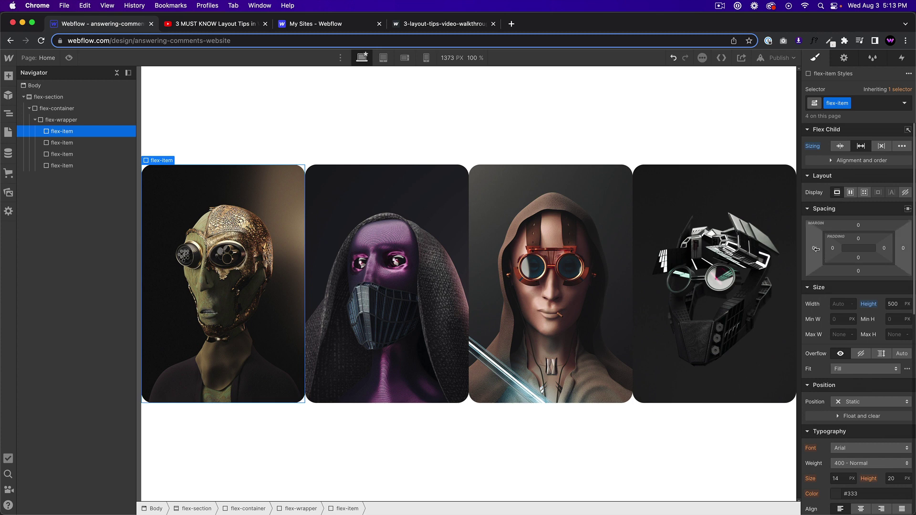
Add 20 px left and right margins to the cards and preview the spaced row
left_click_drag(815, 248, 806, 250)
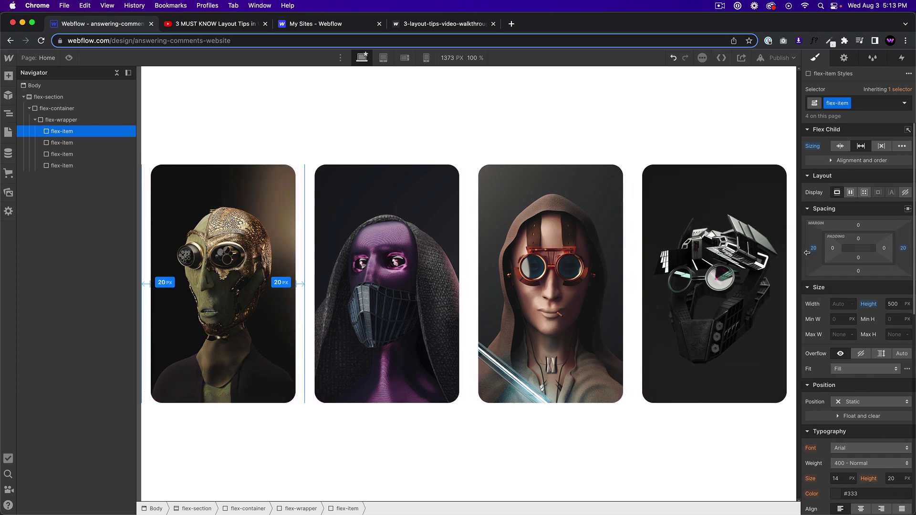
left_click(70, 59)
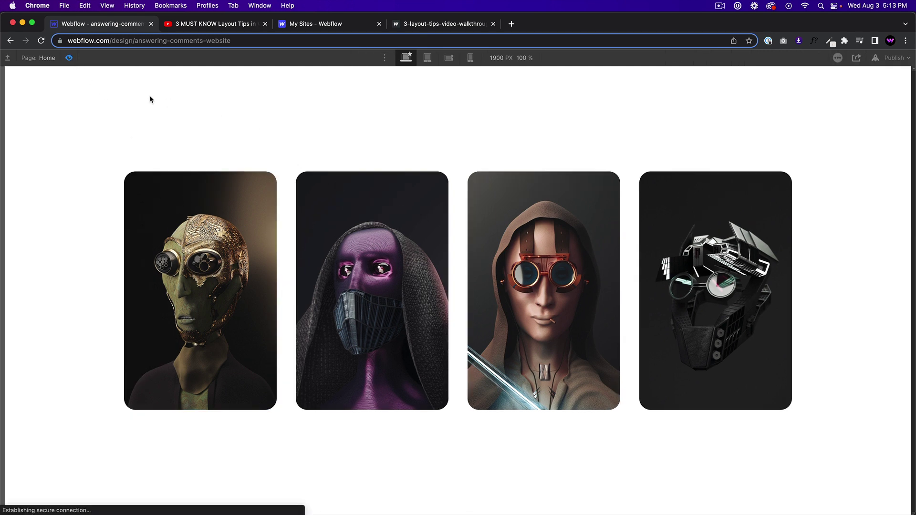
left_click(69, 58)
left_click(70, 97)
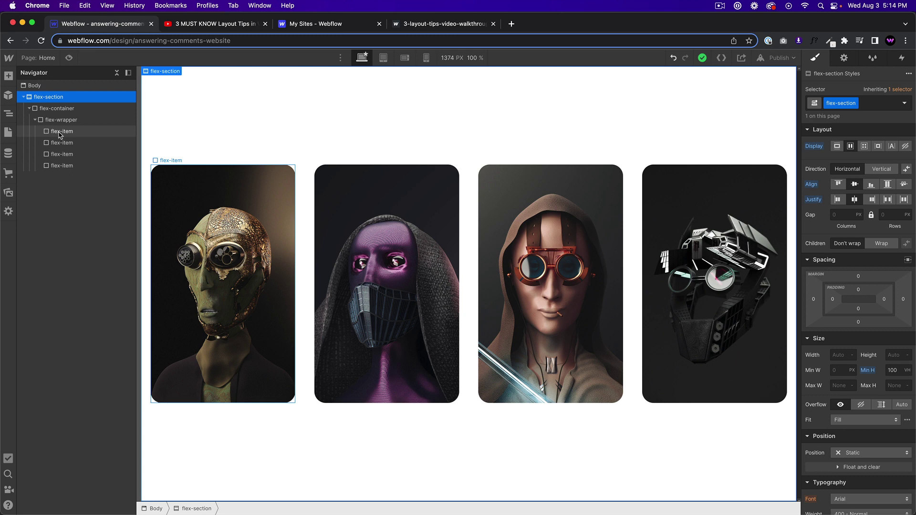
left_click(247, 209)
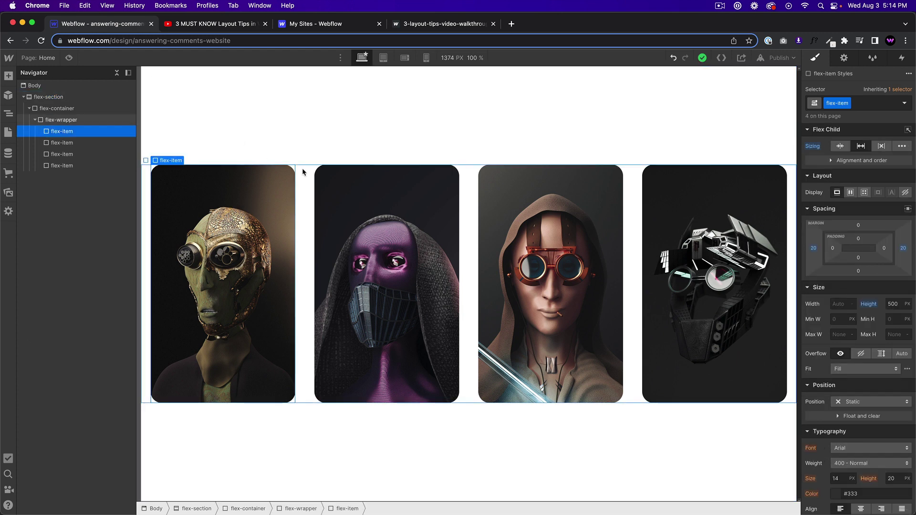
left_click(69, 58)
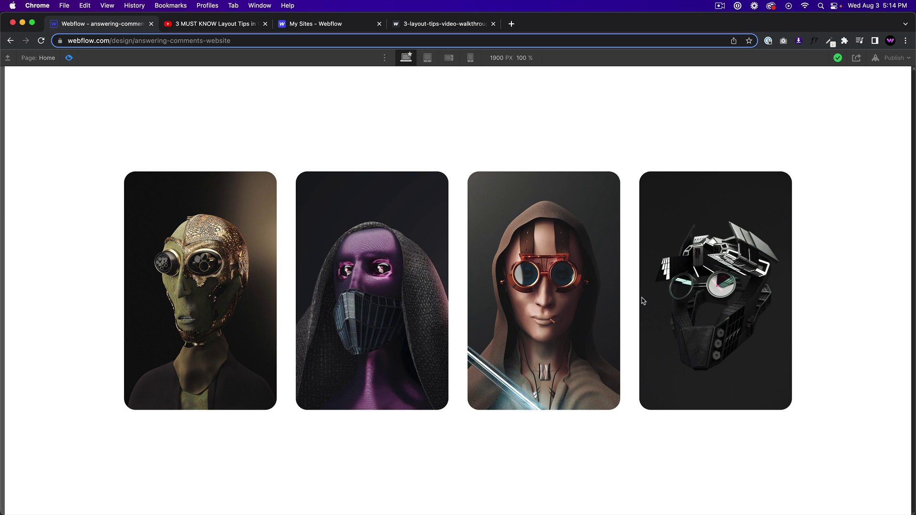
Set the card's Hover state flex grow to 2
left_click(70, 57)
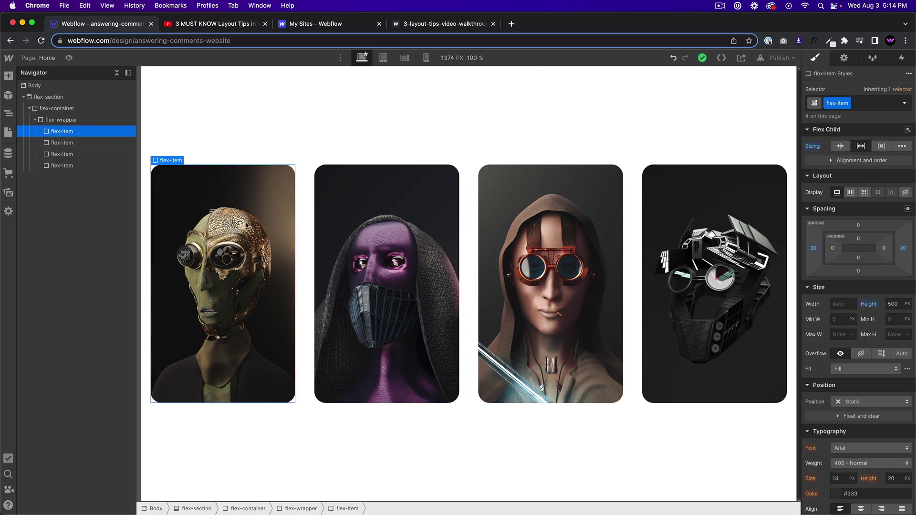
left_click(901, 104)
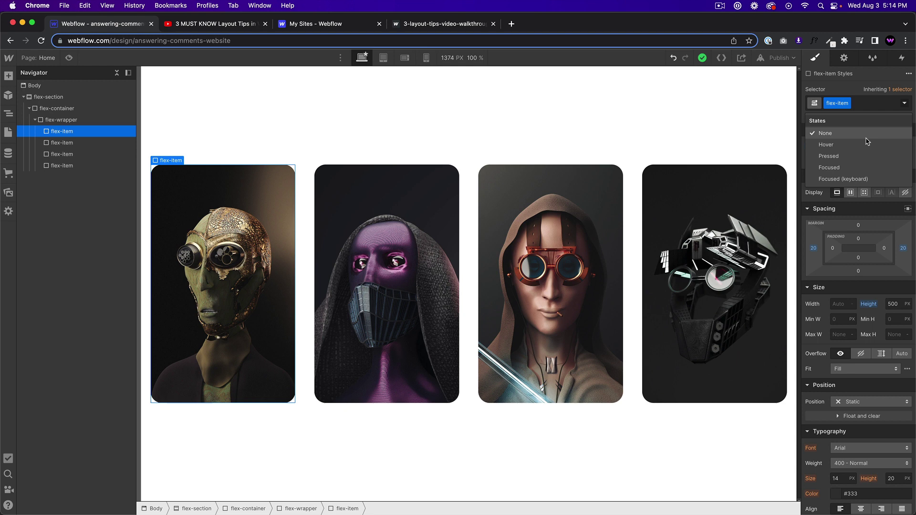
left_click(904, 104)
left_click(905, 104)
left_click(826, 145)
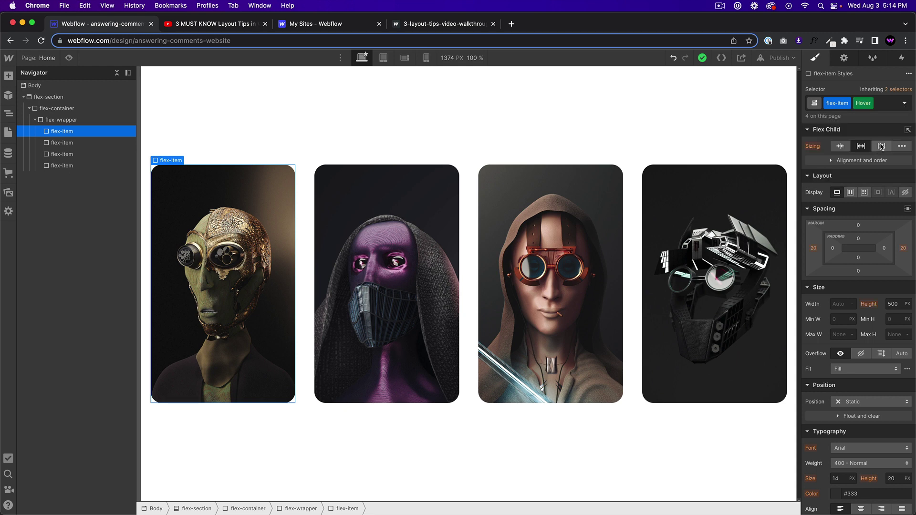
scroll(887, 267, "down", 3)
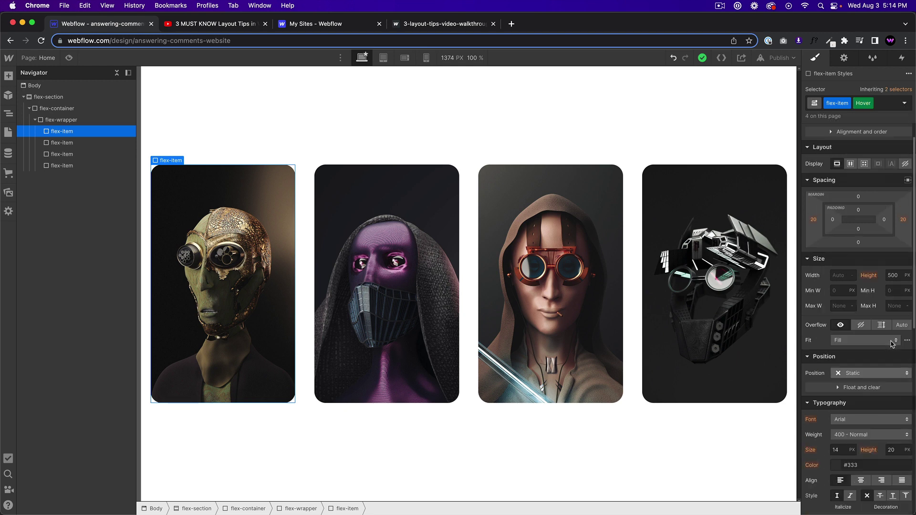
scroll(896, 214, "up", 3)
left_click(902, 146)
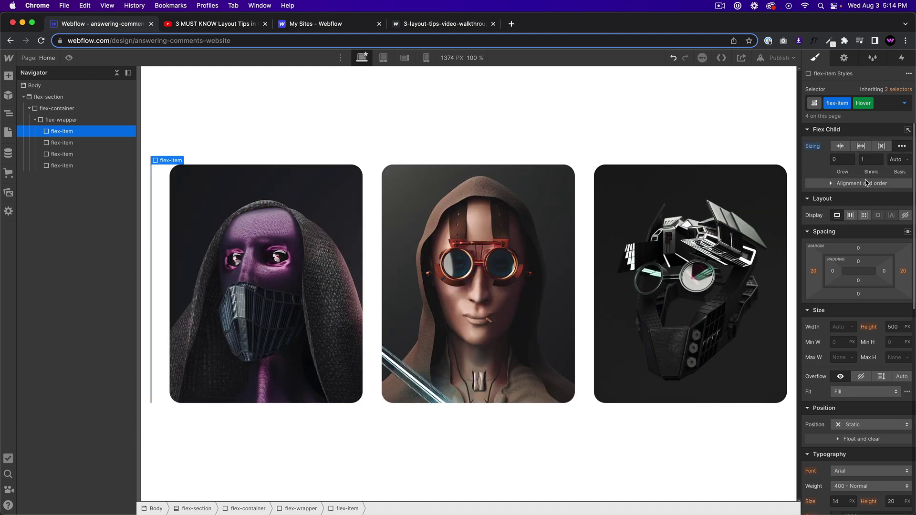
left_click(837, 159)
type("2")
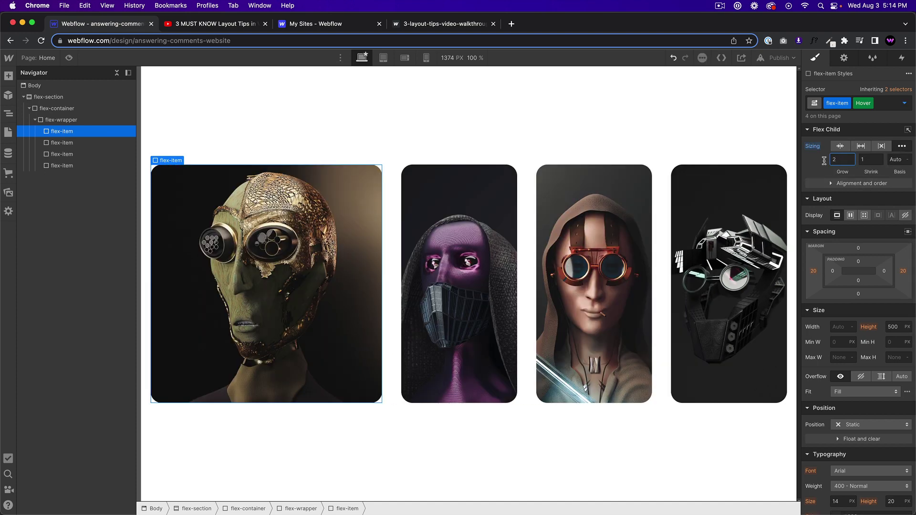
Add a 300 ms flex transition to the normal card state and test it in preview
left_click(903, 104)
left_click(853, 134)
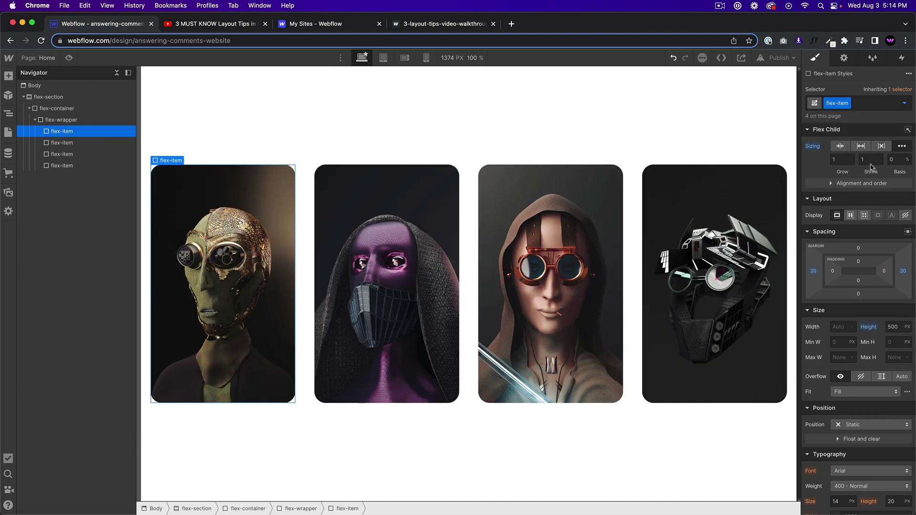
scroll(872, 323, "down", 10)
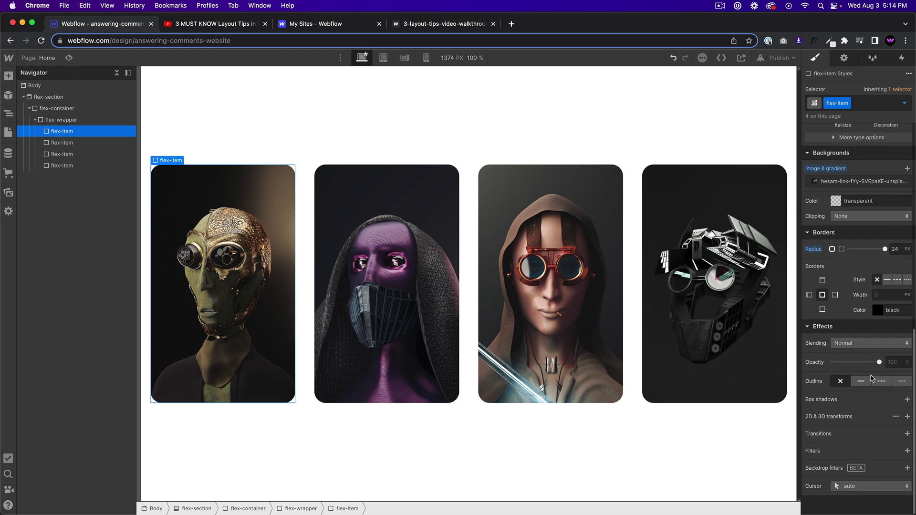
left_click(907, 434)
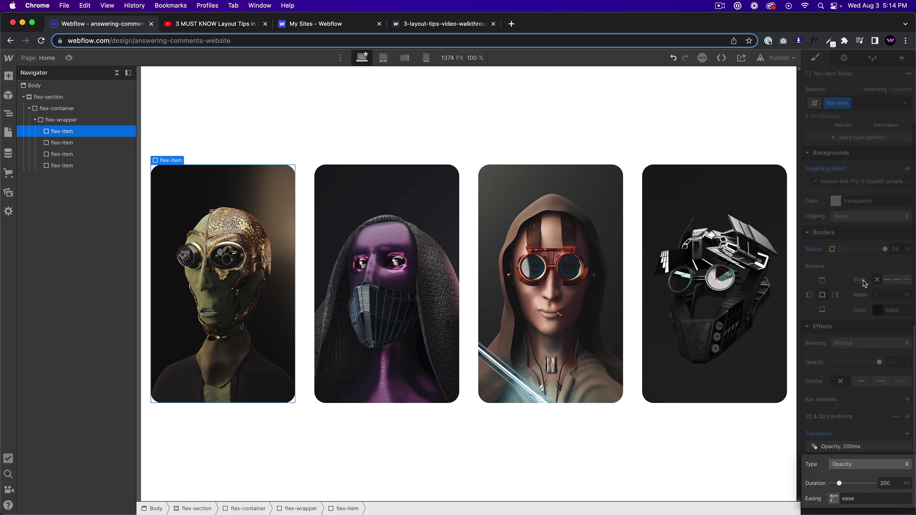
left_click(866, 465)
left_click(846, 137)
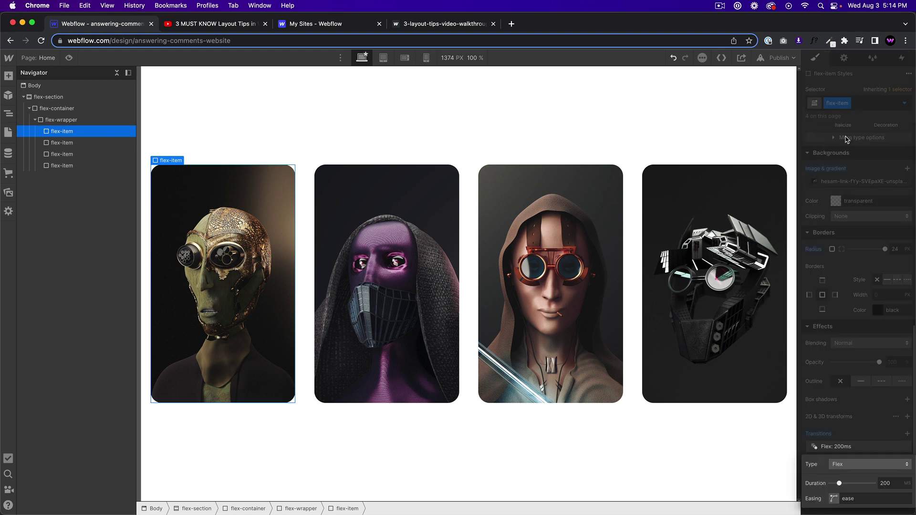
left_click(892, 484)
type("300")
left_click(58, 62)
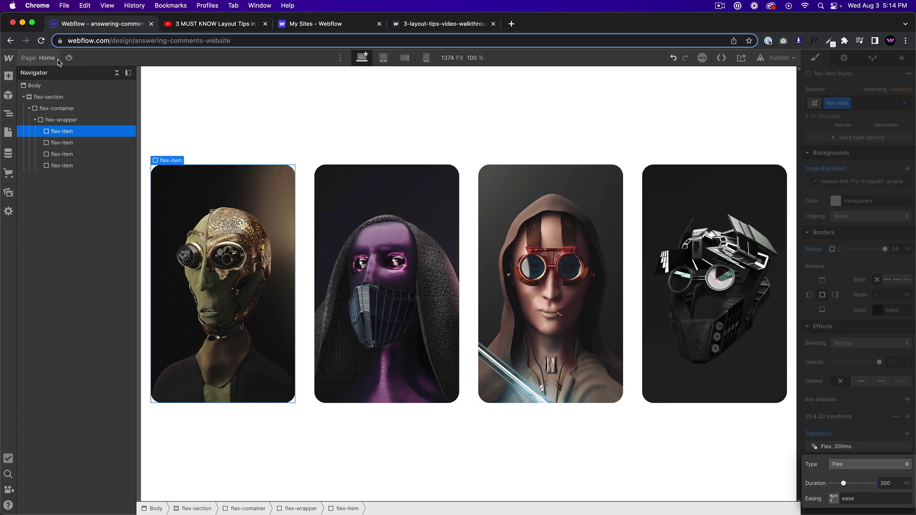
left_click(69, 58)
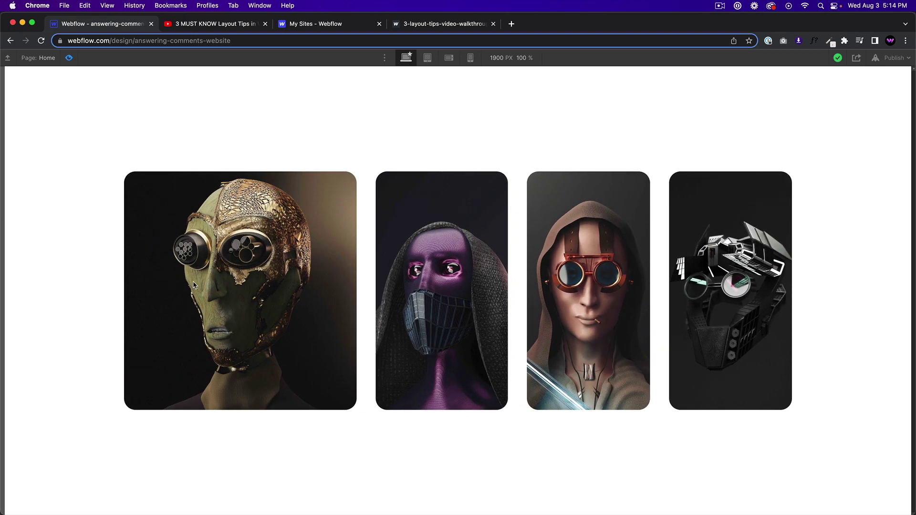
left_click(69, 58)
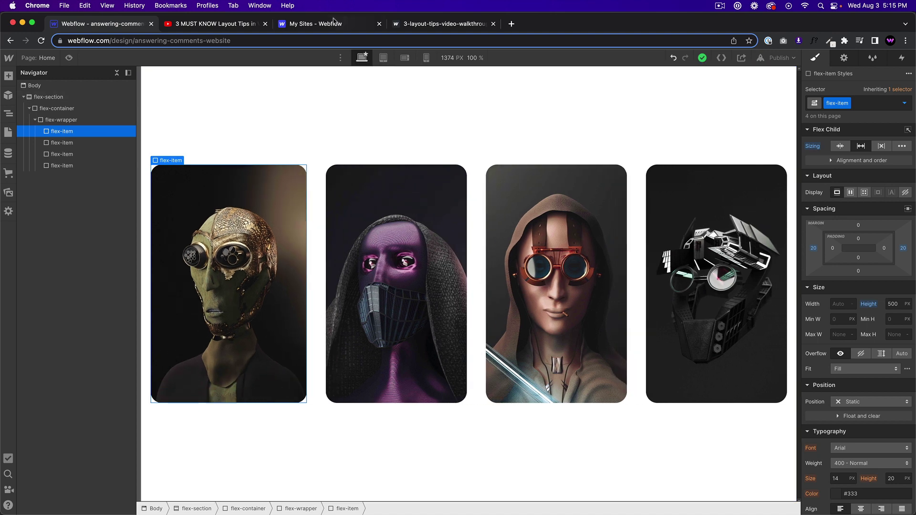
Make the flex-item cards relatively positioned with overflow hidden
left_click(208, 26)
left_click(118, 28)
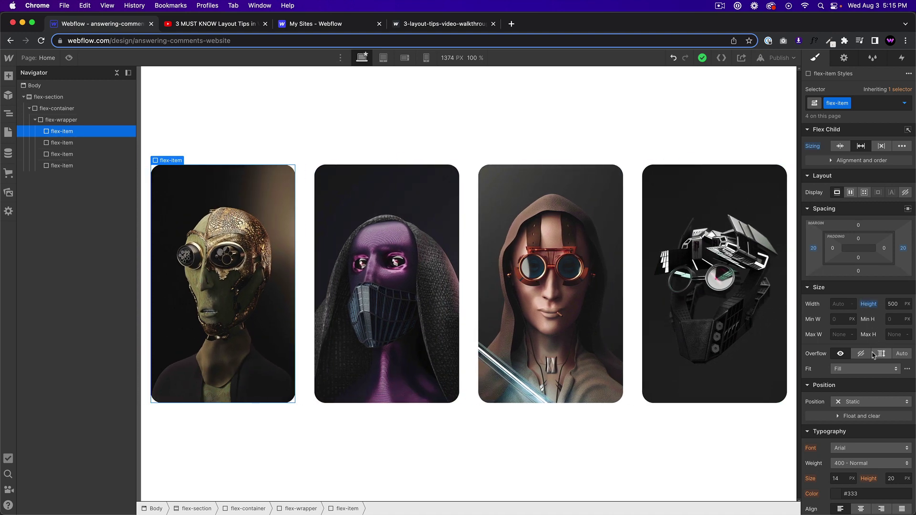
left_click(859, 401)
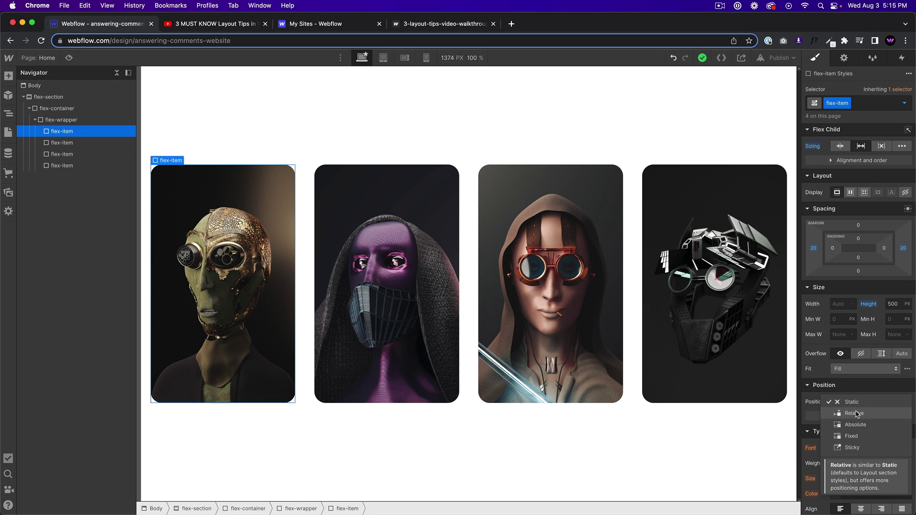
left_click(855, 415)
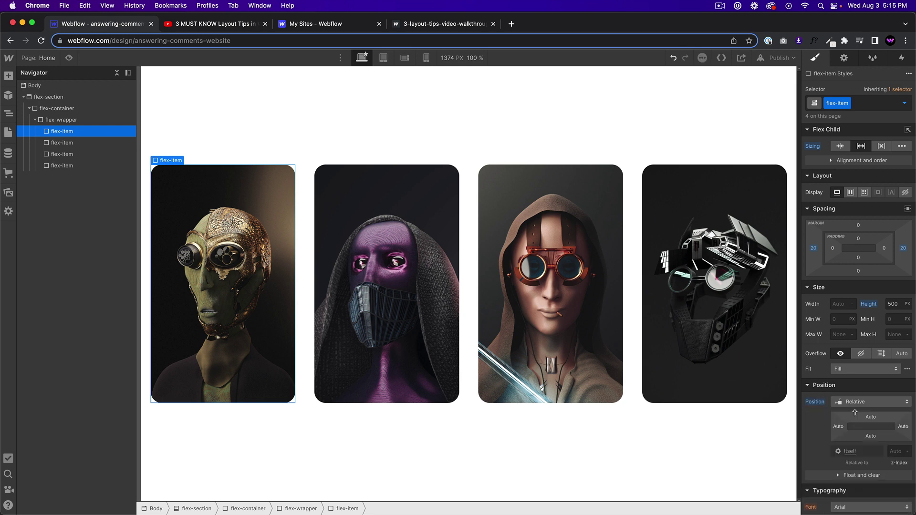
left_click(861, 353)
Insert a Div Block into the first card, absolutely positioned to fill it
mouse_move(254, 247)
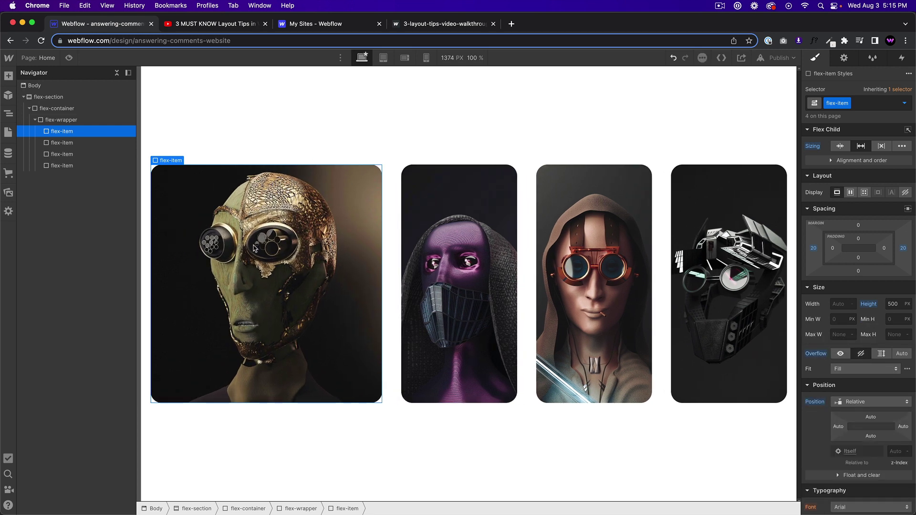
key("super+e")
type("div")
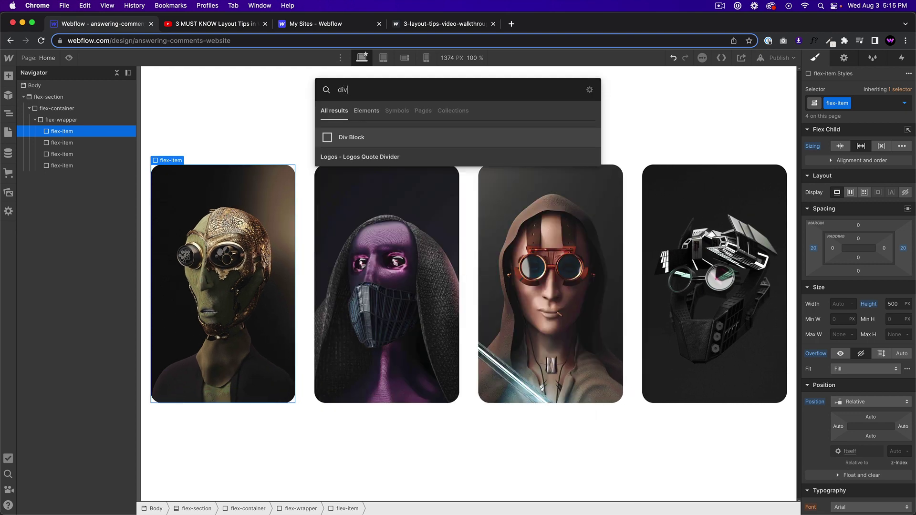
key("Return")
left_click(854, 355)
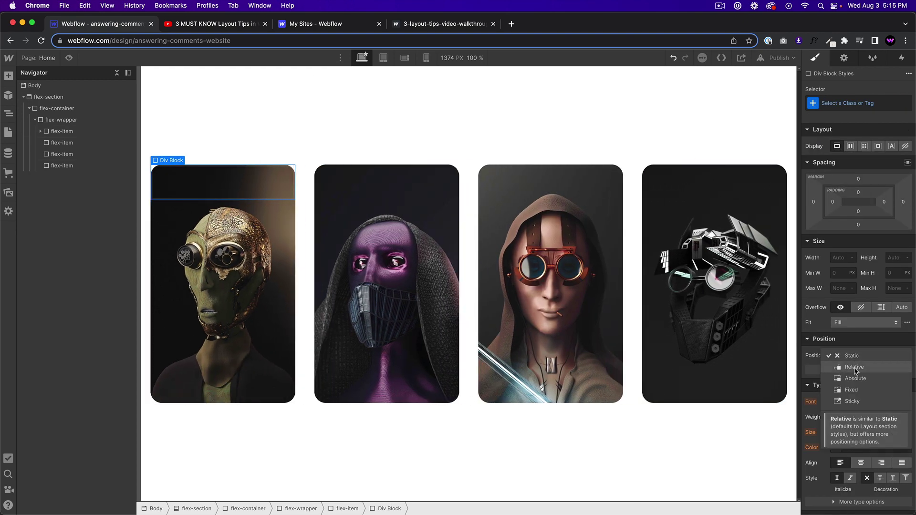
left_click(855, 379)
left_click(907, 369)
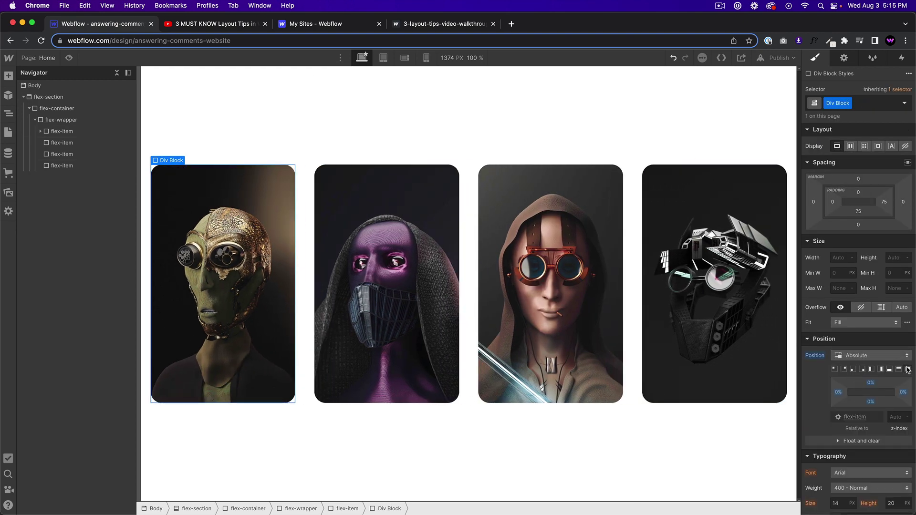
Clear the cards' background image and class the inner Div Block flex-image
left_click(55, 130)
scroll(896, 201, "down", 12)
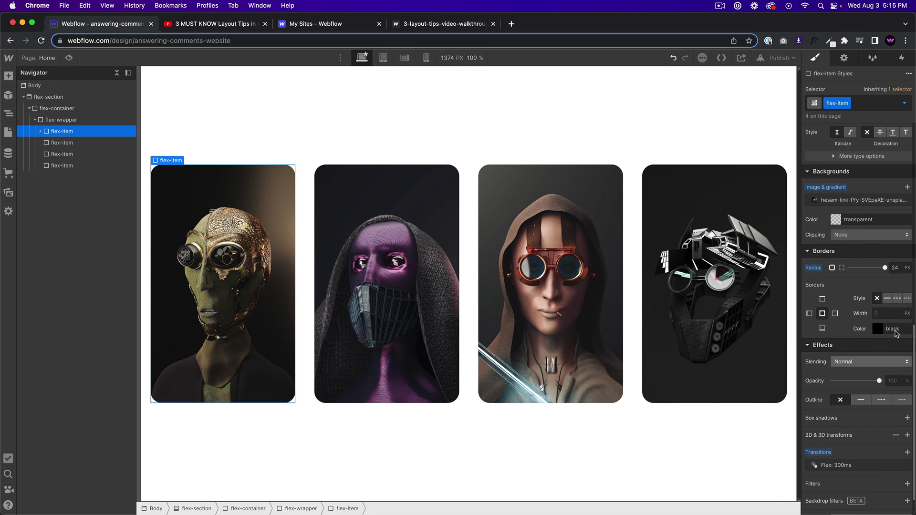
left_click(907, 200)
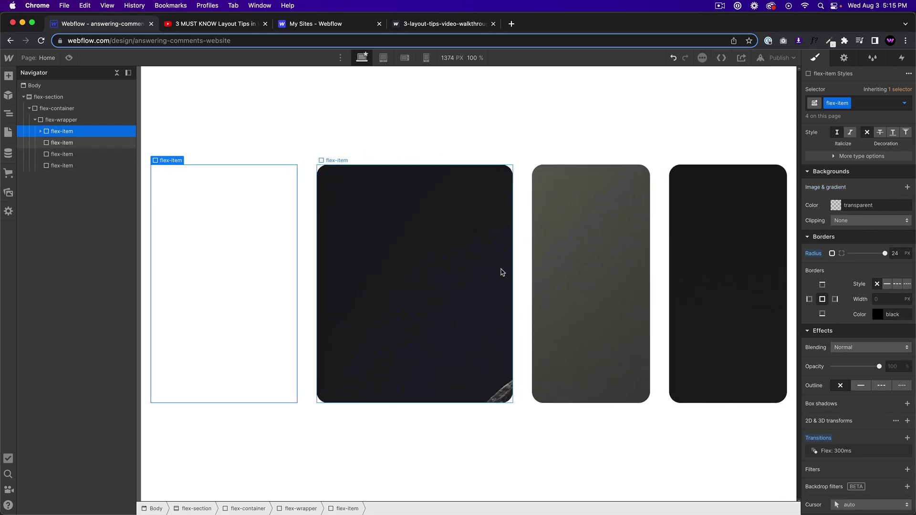
left_click(41, 131)
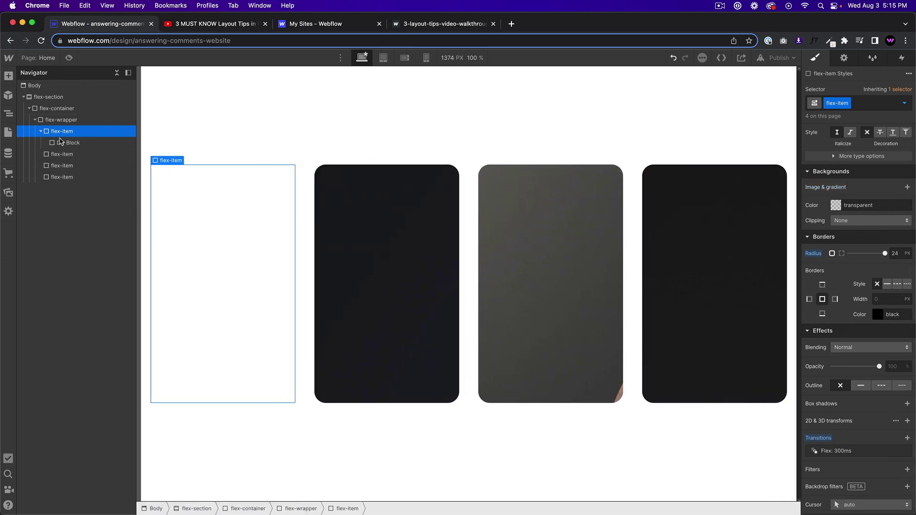
left_click(64, 142)
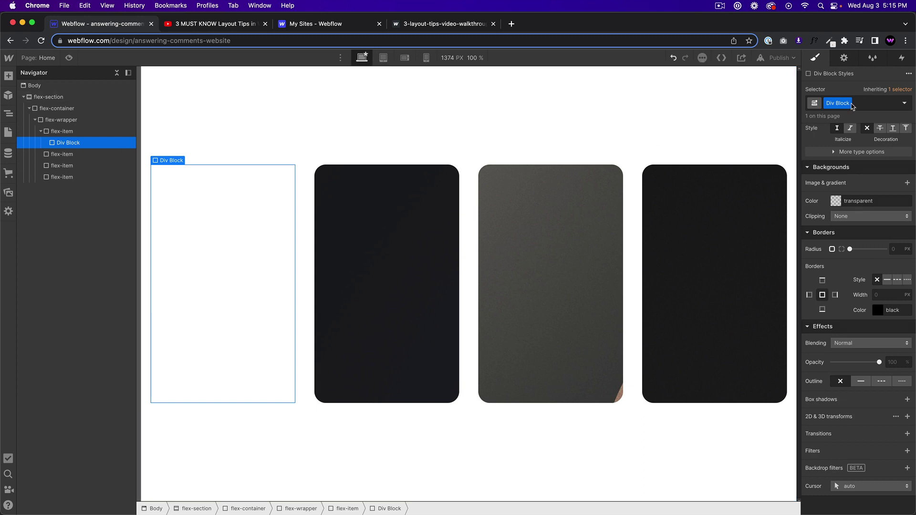
type("flex-image")
key("Return")
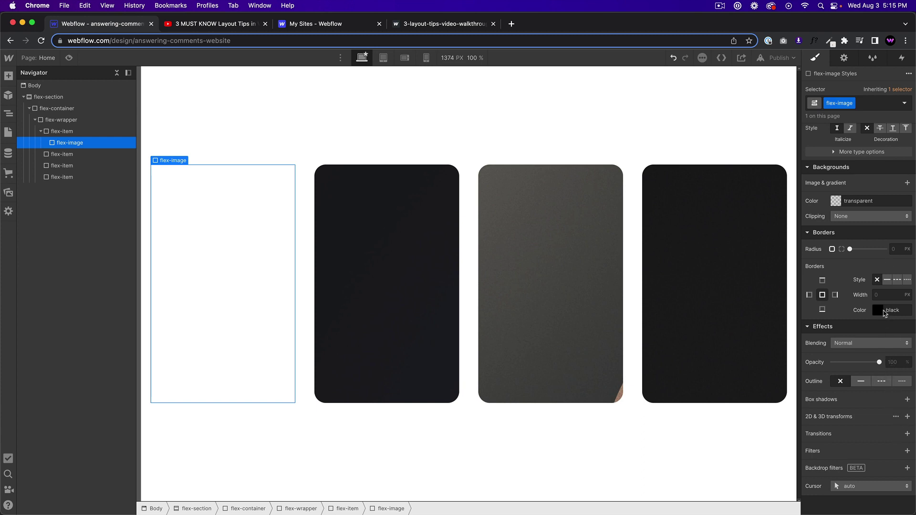
Give flex-image the masked green figure background, set to cover and centred
left_click(905, 181)
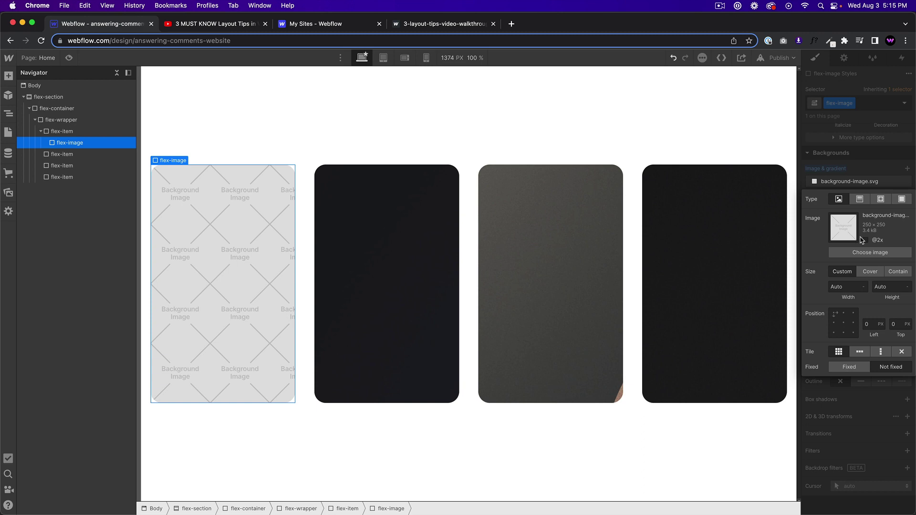
left_click(863, 252)
left_click(40, 137)
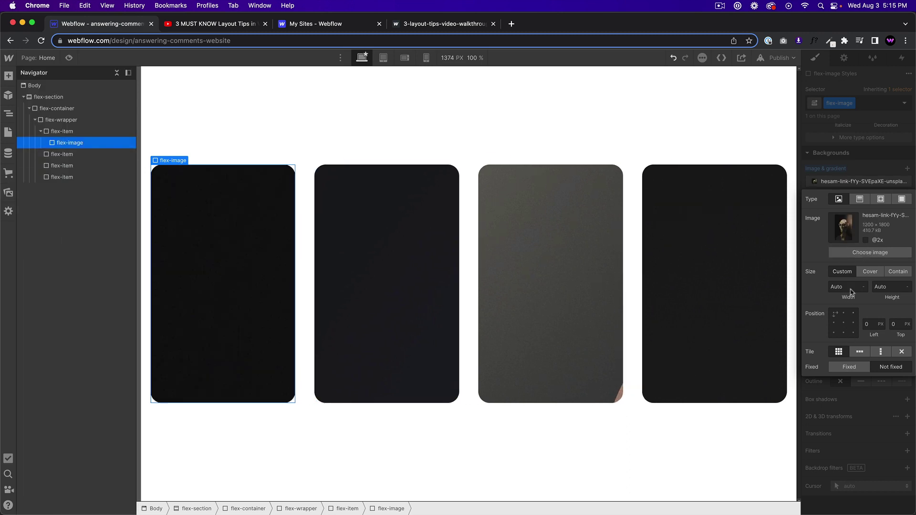
left_click(869, 272)
left_click(843, 323)
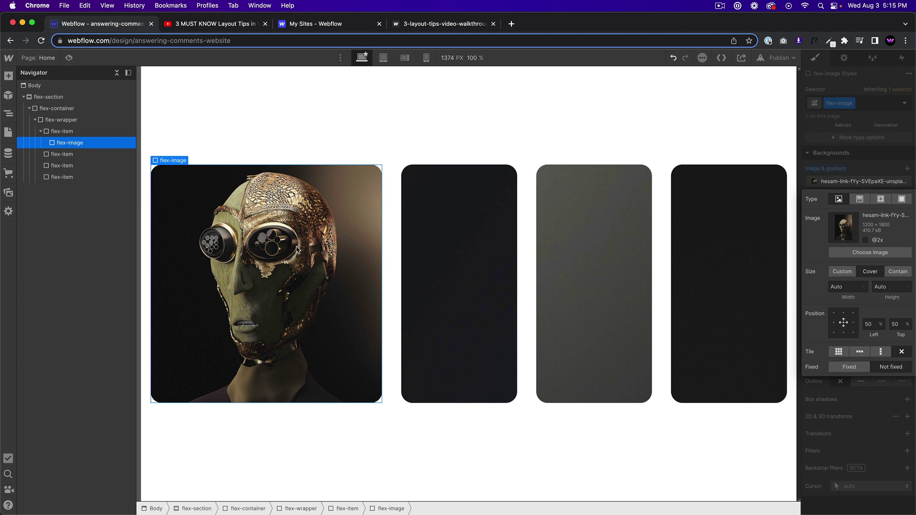
Remove the second card's combo class, then select the third and fourth cards
left_click(421, 213)
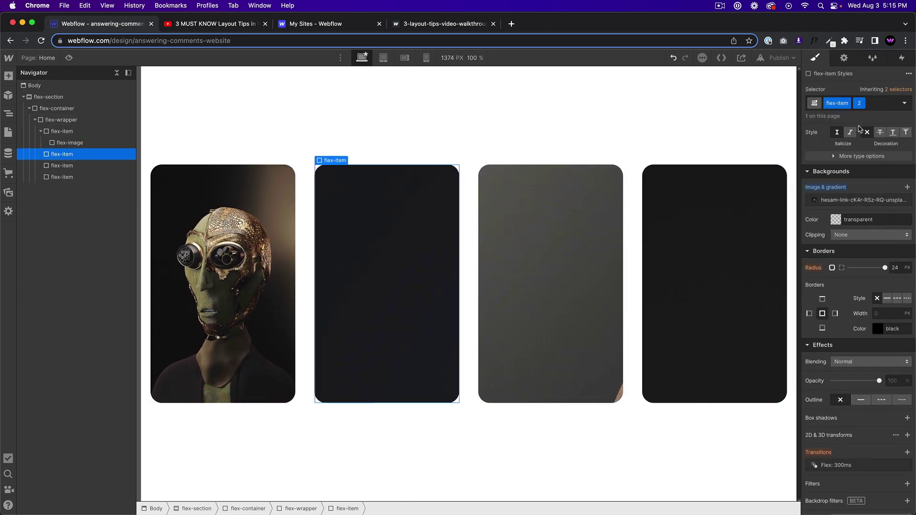
left_click(860, 103)
key("BackSpace")
left_click(530, 239)
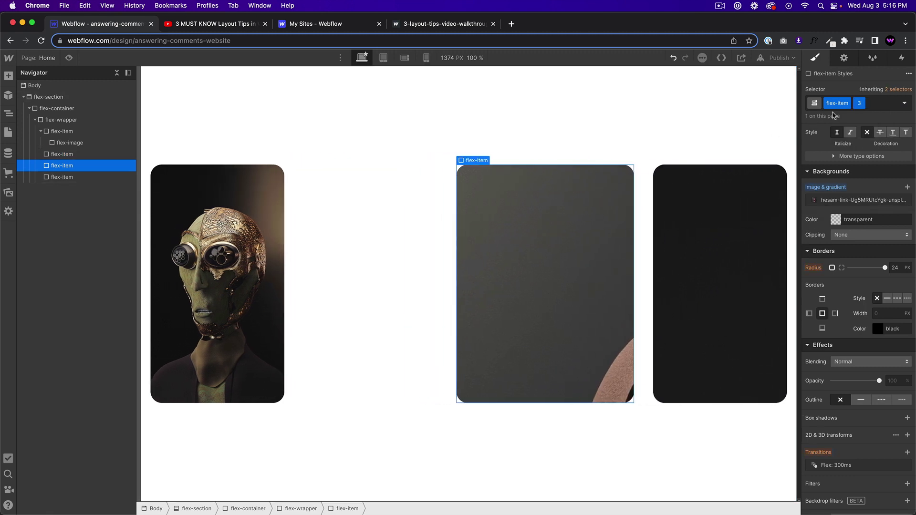
left_click(716, 268)
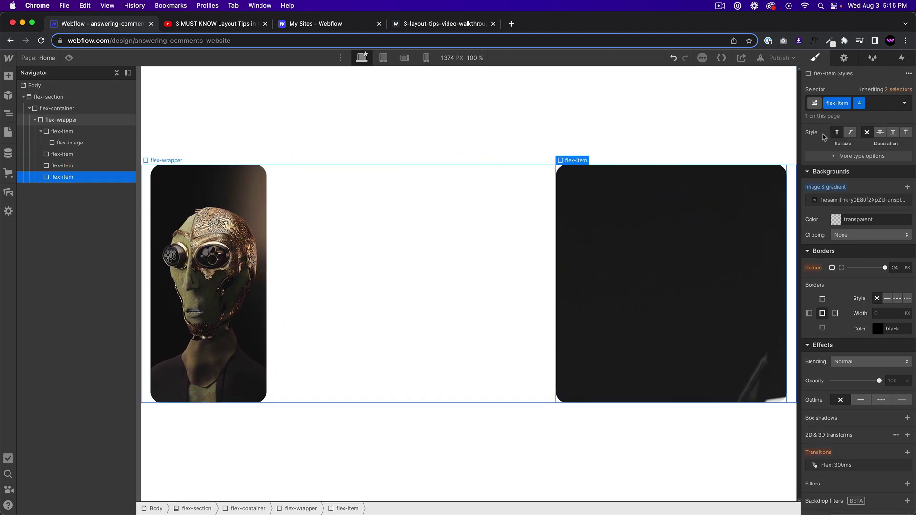
Remove the fourth card's combo class and paste the first card's image block into the second, third and fourth cards
left_click(862, 103)
key("BackSpace")
left_click(369, 223)
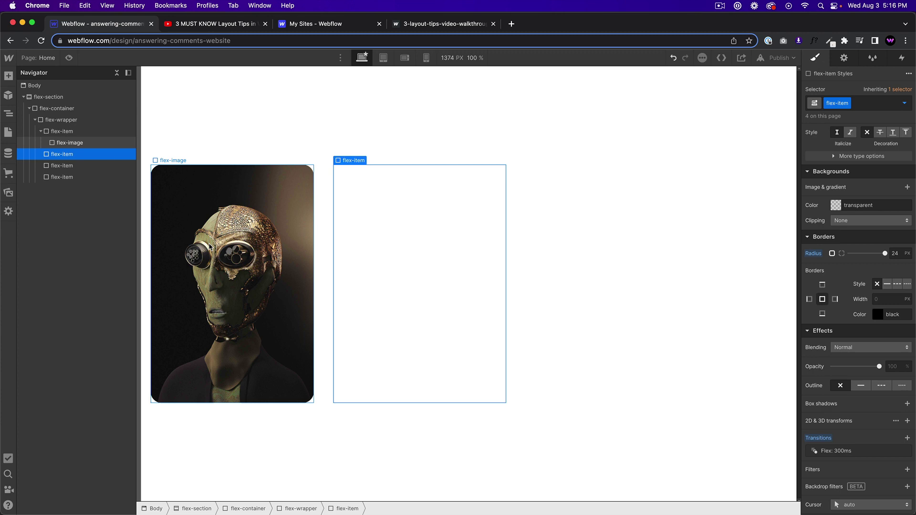
left_click(220, 246)
key("super+c")
left_click(397, 258)
key("super+v")
left_click(597, 245)
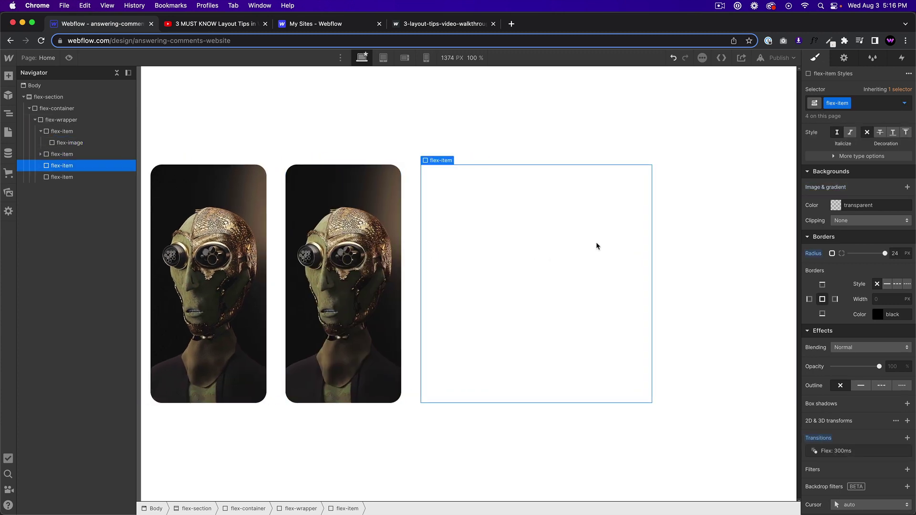
key("super+v")
left_click(681, 264)
key("super+v")
Give the second card's image combo class 2 and the purple figure background image
left_click(349, 232)
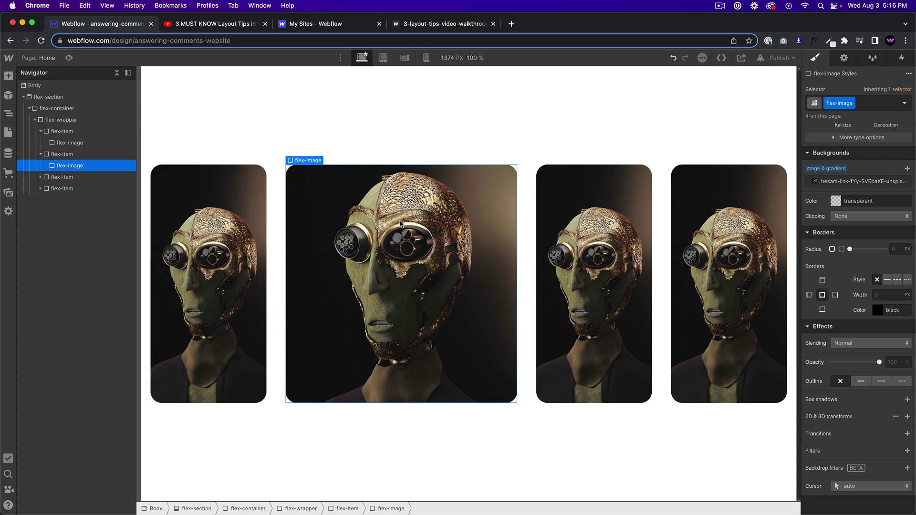
left_click(873, 107)
type("2")
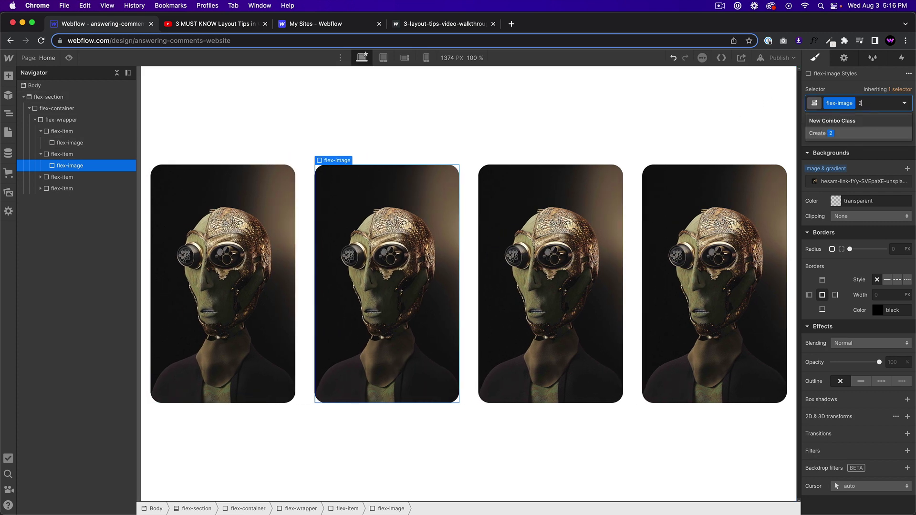
key("Return")
left_click(853, 181)
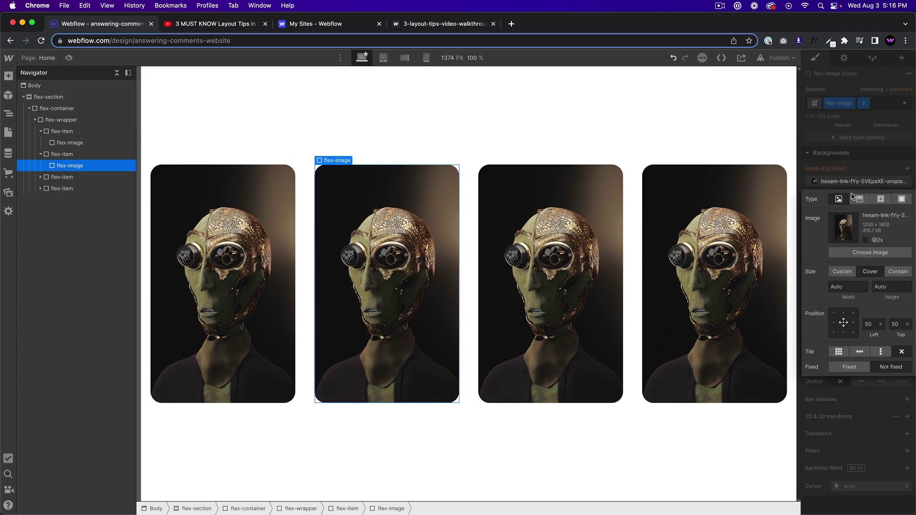
left_click(857, 252)
left_click(35, 205)
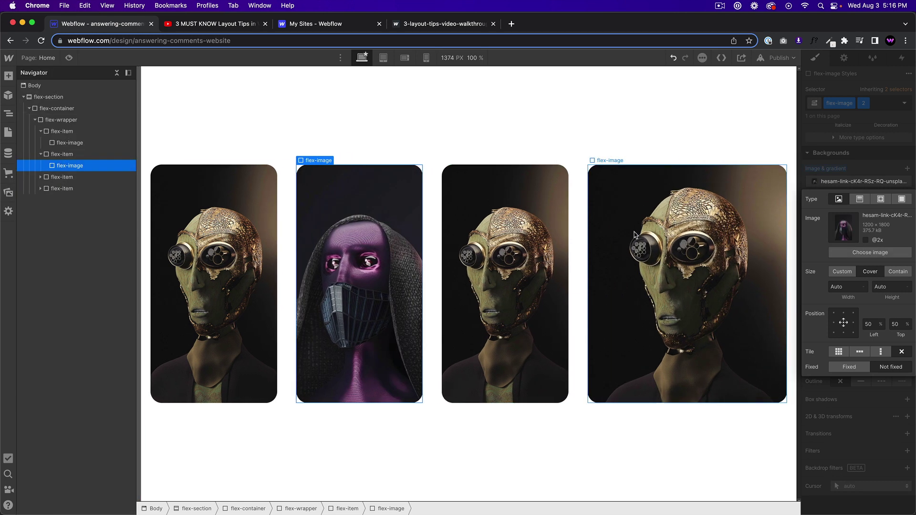
left_click(541, 234)
Give the third card's image combo class 3 and the hooded figure background image
left_click(878, 103)
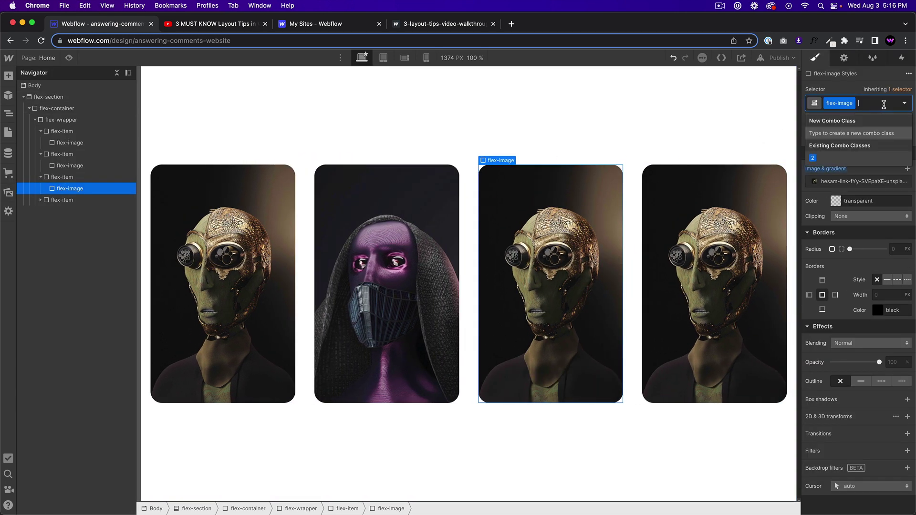
type("3")
key("Return")
left_click(866, 181)
left_click(870, 253)
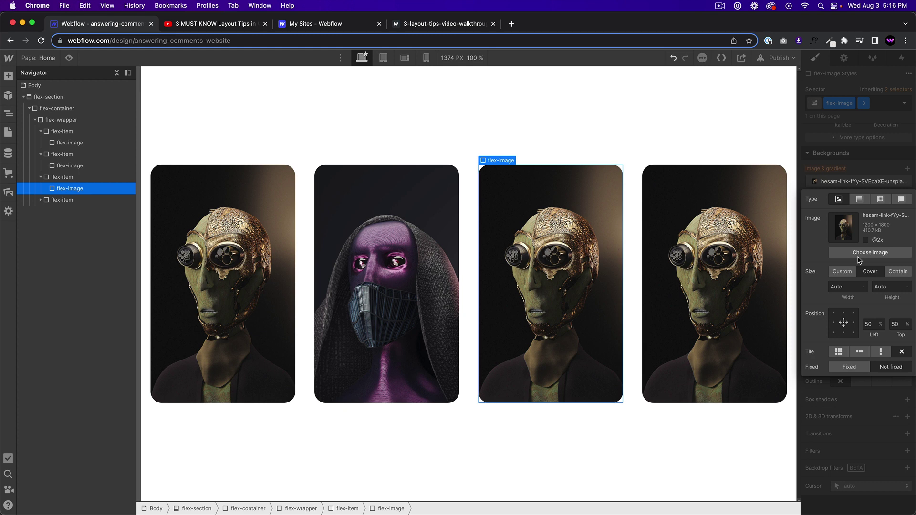
left_click(114, 151)
Give the fourth card's image combo class 4 and the black robot helmet image, then select the first flex-item card
left_click(711, 286)
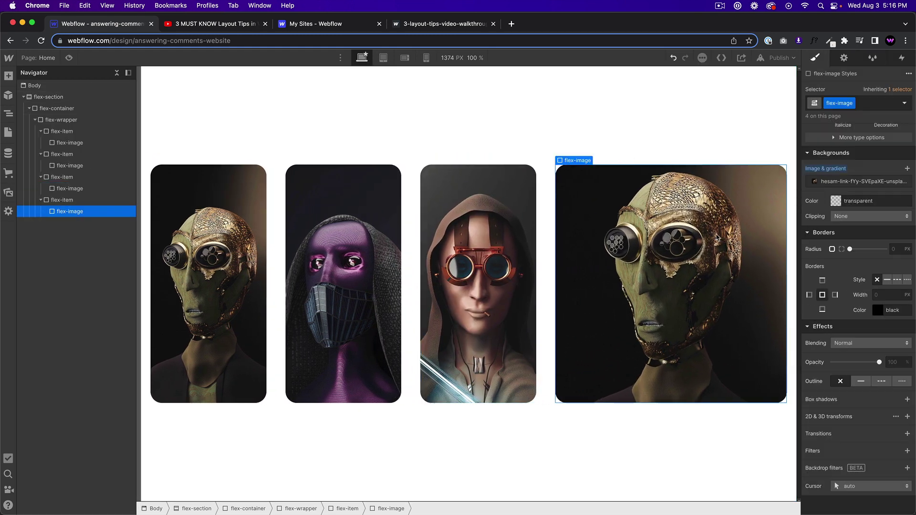
left_click(866, 104)
type("4")
key("Return")
left_click(866, 182)
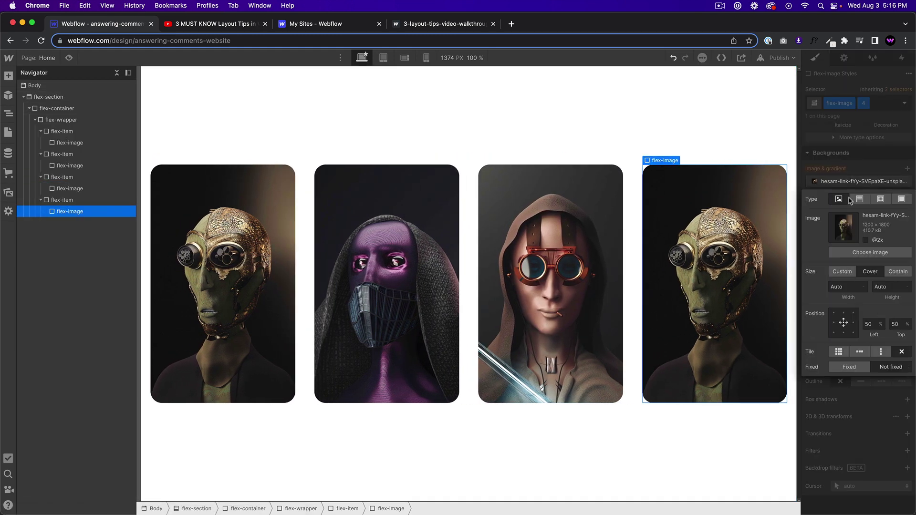
left_click(870, 252)
left_click(38, 207)
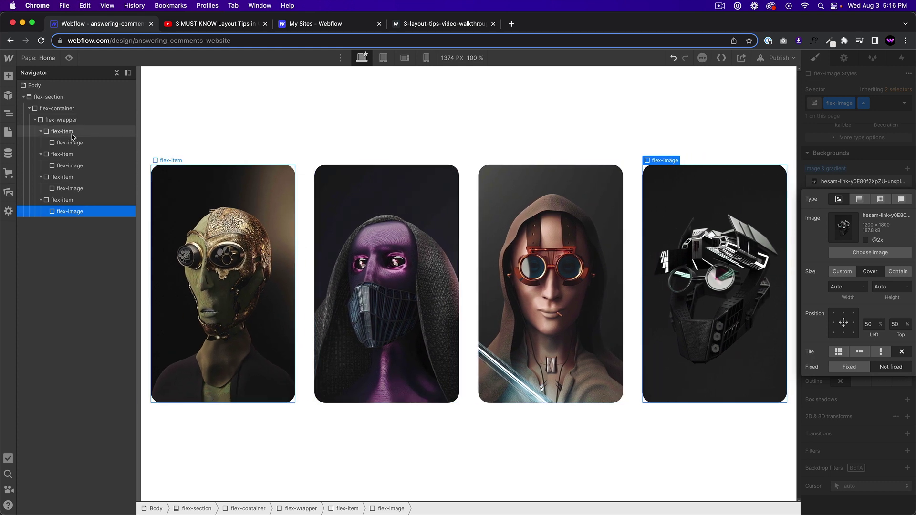
left_click(60, 144)
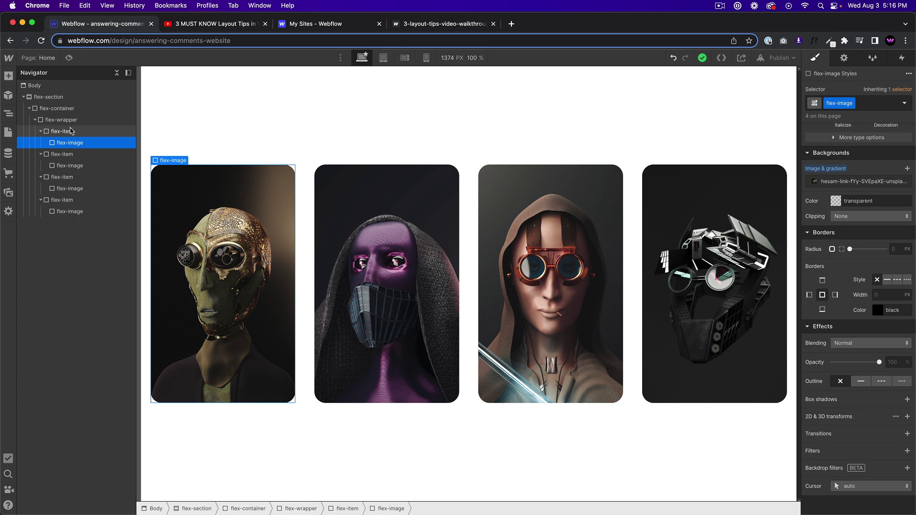
left_click(60, 136)
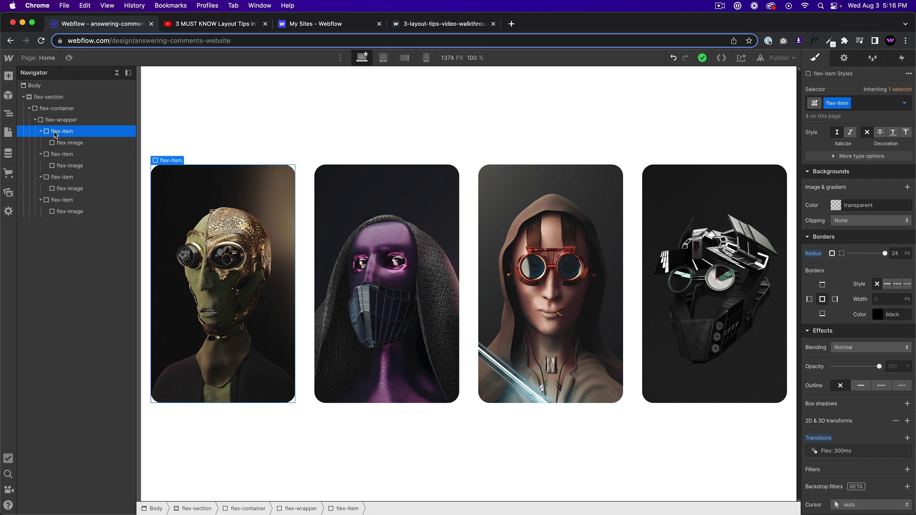
Add a Mouse hover trigger with a new timed animation named 'flex item hover in' targeting the first card's image
left_click(900, 58)
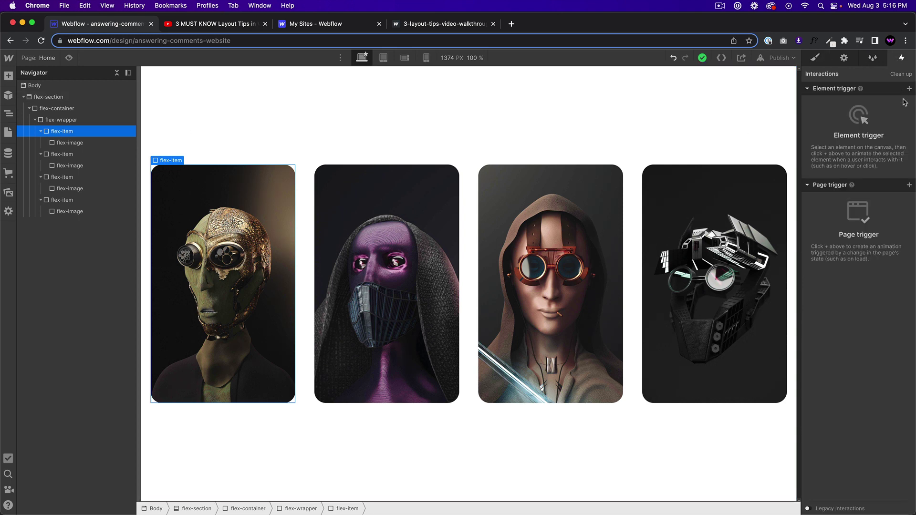
left_click(907, 90)
left_click(864, 116)
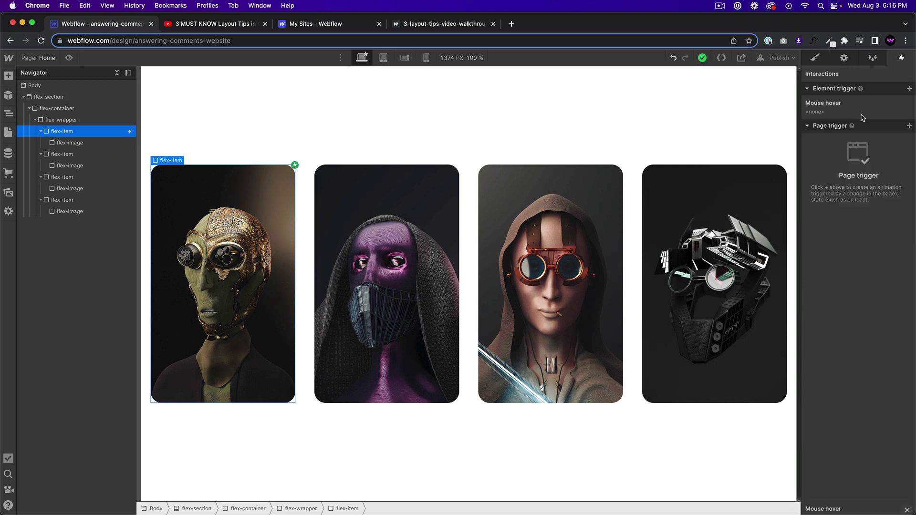
left_click(890, 140)
left_click(861, 163)
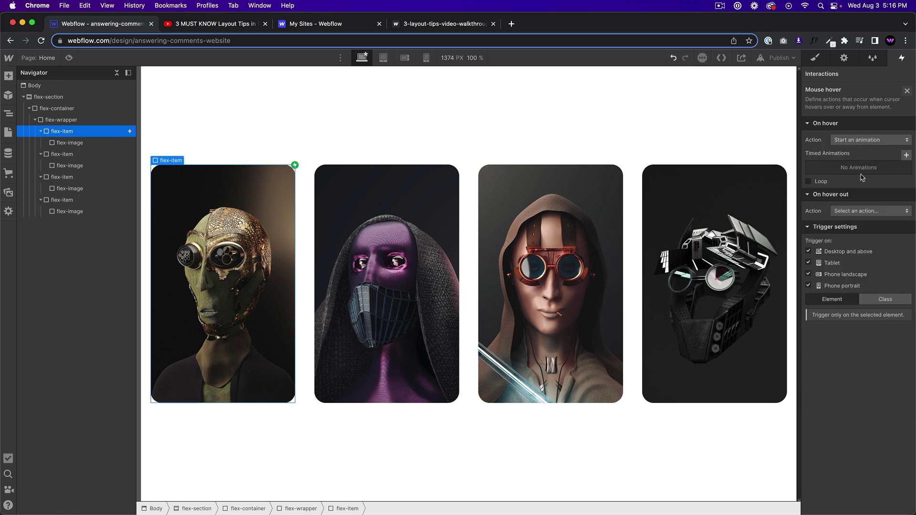
left_click(906, 156)
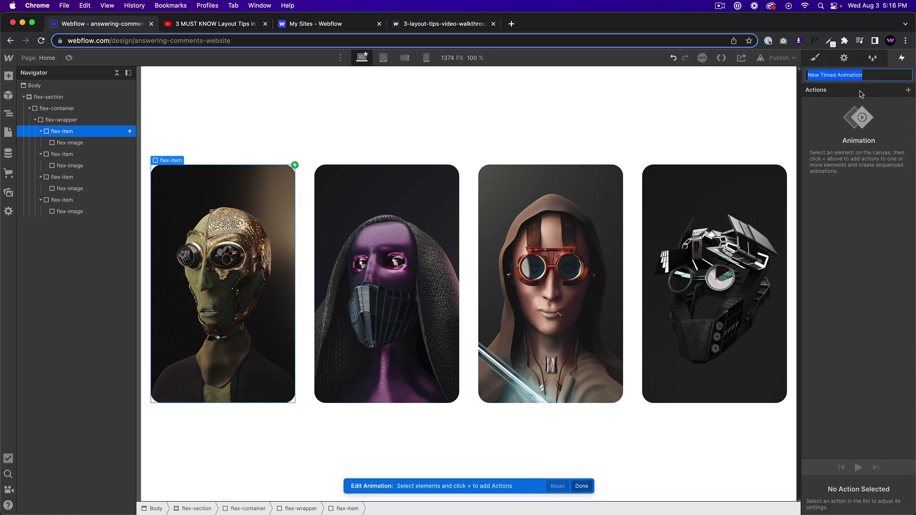
type("flex item ho")
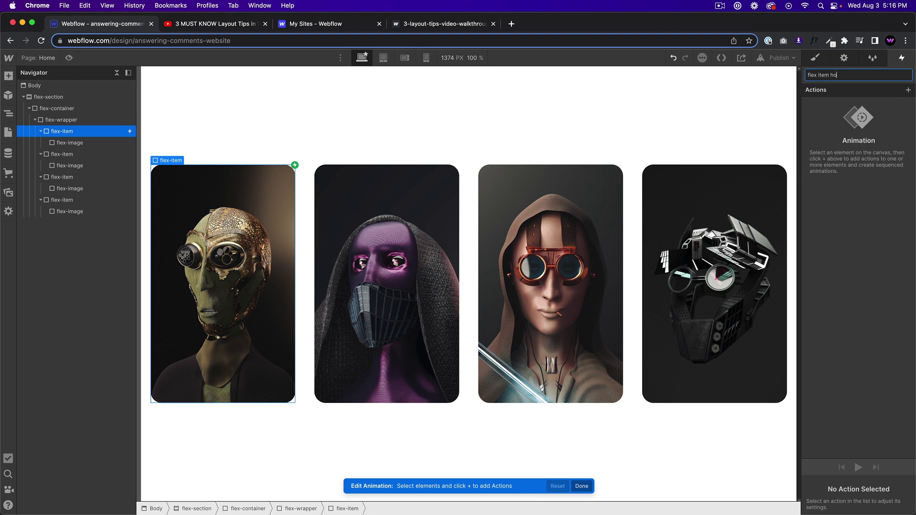
type("n")
key("Return")
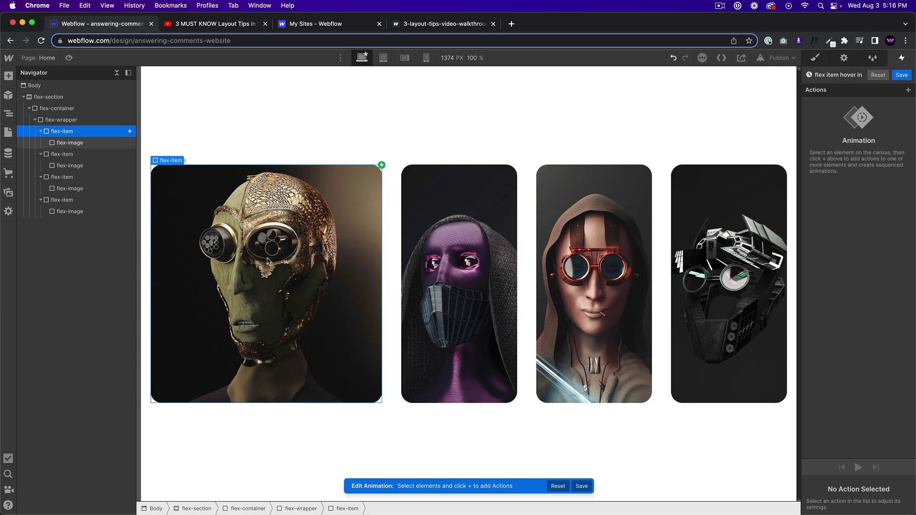
left_click(268, 260)
Set Scale 1.5 and Rotate Z 30° as the animation's initial state
left_click(908, 90)
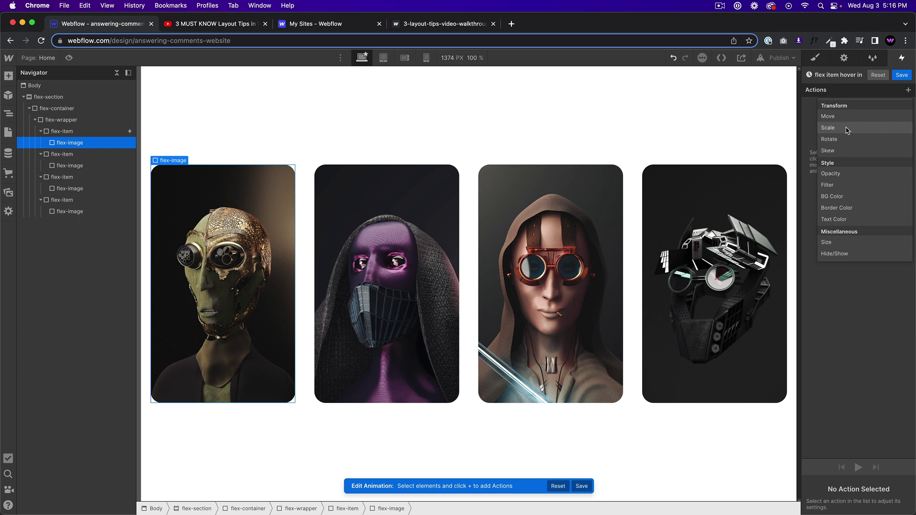
left_click(846, 128)
left_click(889, 476)
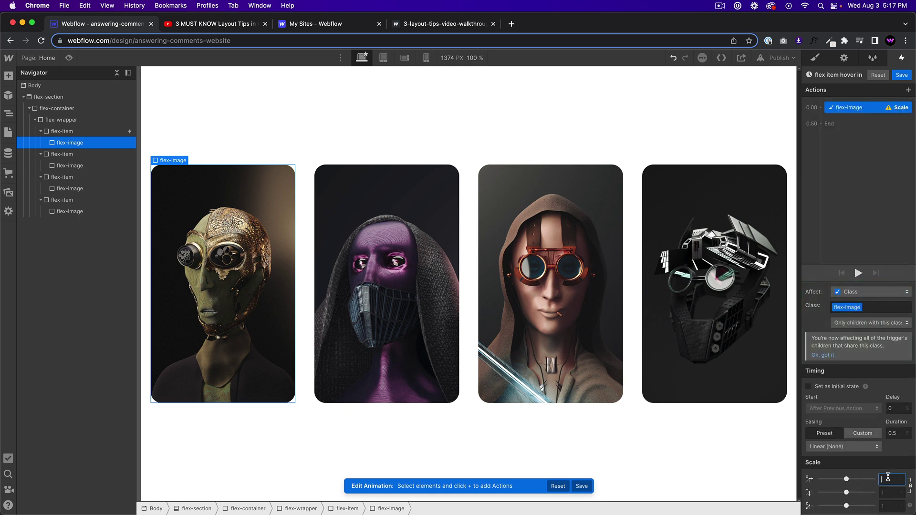
type(".5")
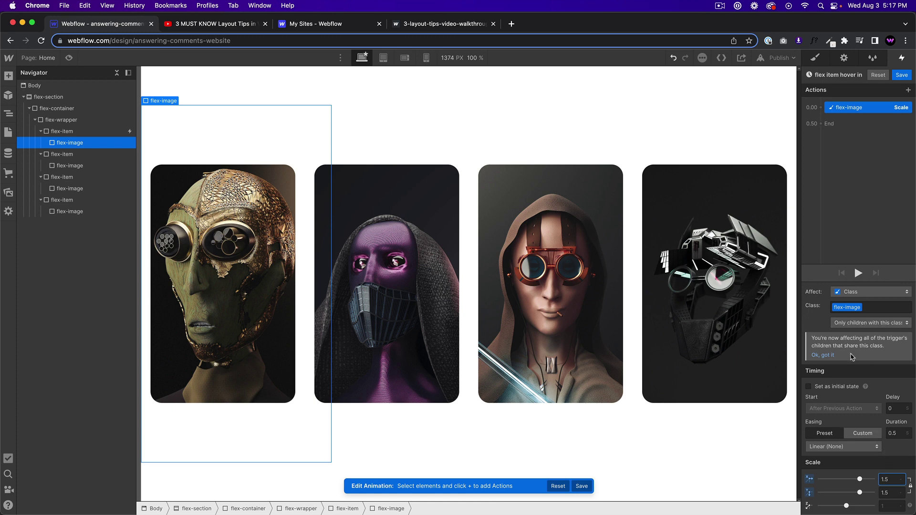
left_click(809, 387)
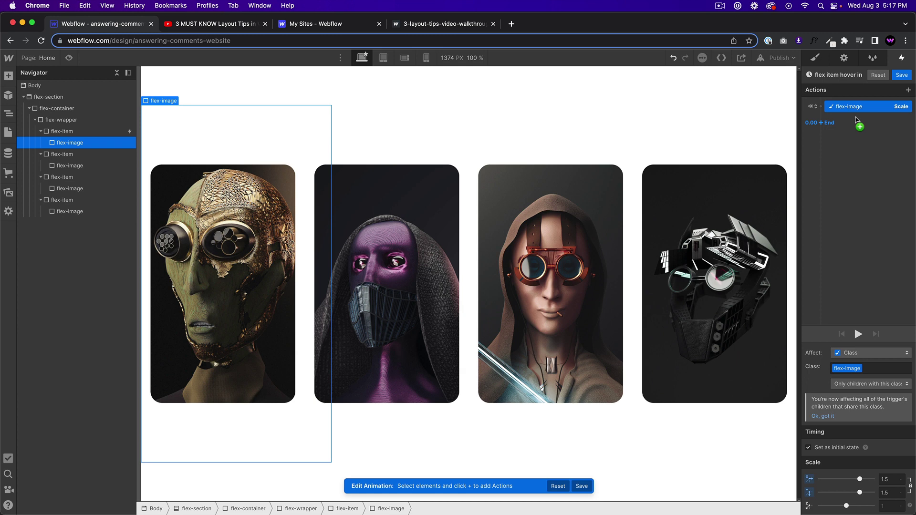
left_click(820, 114)
left_click(818, 164)
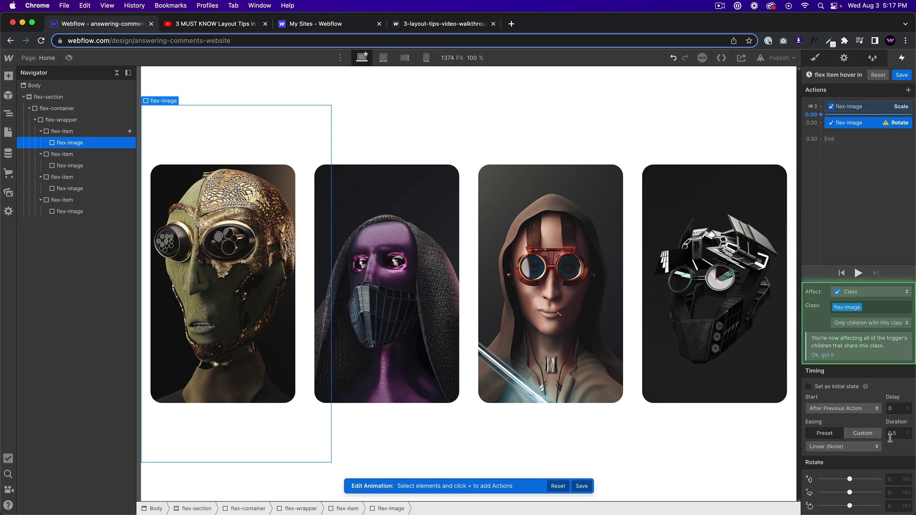
left_click(892, 501)
type("3")
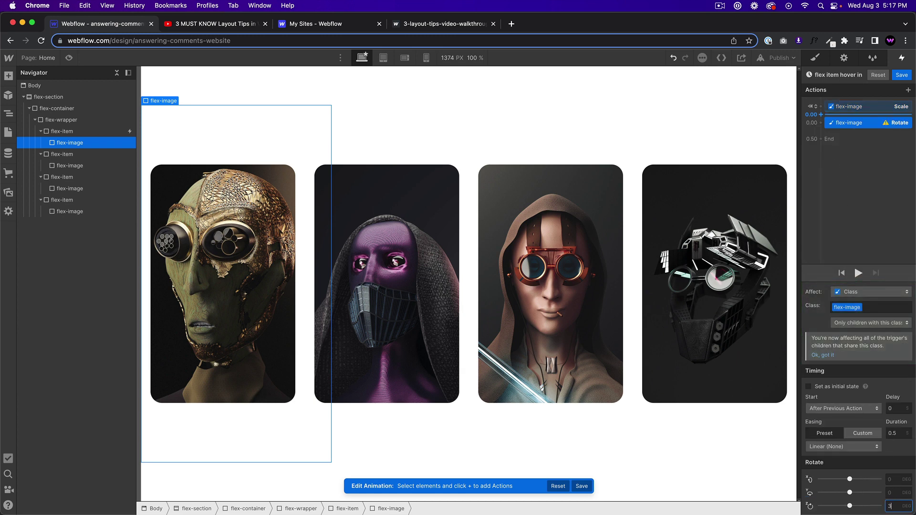
type("0")
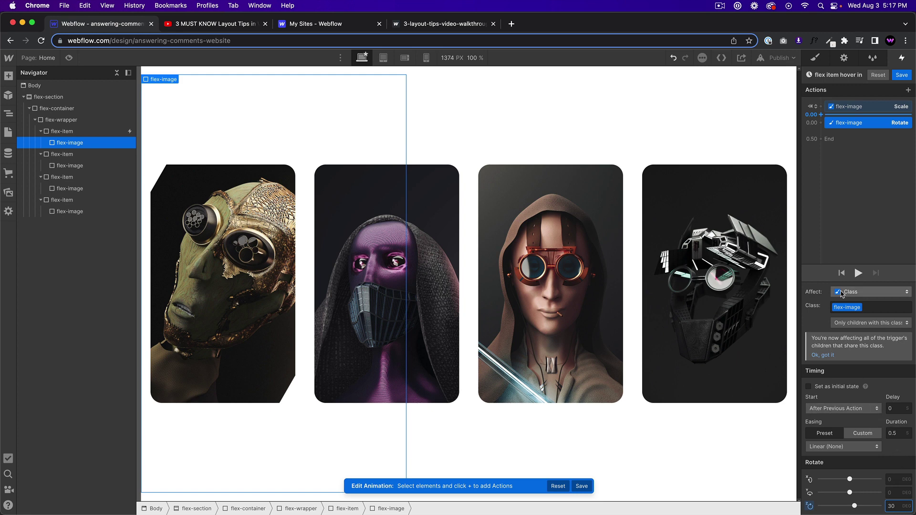
left_click(809, 386)
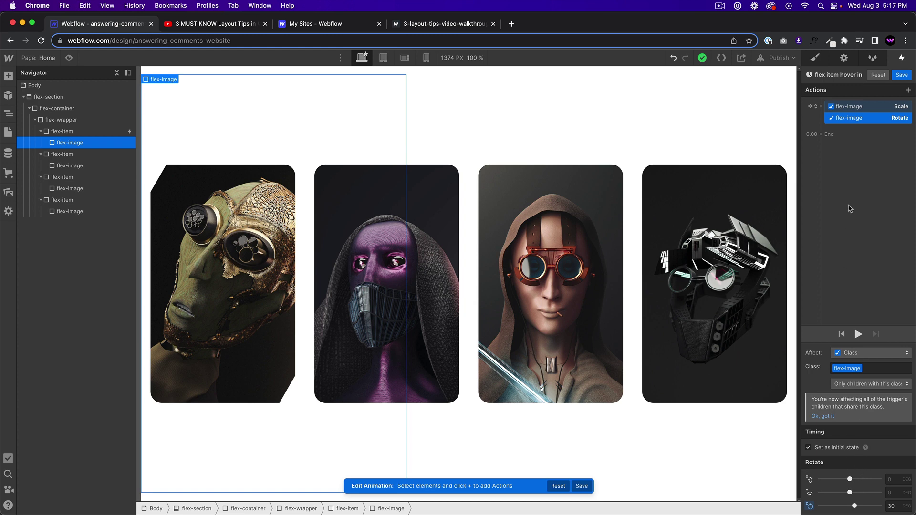
Duplicate the Scale and Rotate actions into a second keyframe with scale 1.2 and Z rotation 0
left_click(852, 111, "shift")
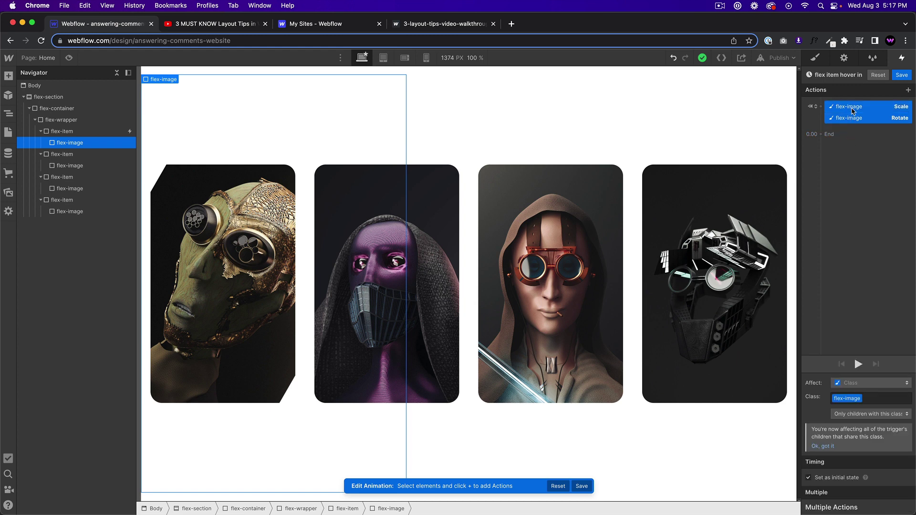
right_click(853, 111)
left_click(854, 144)
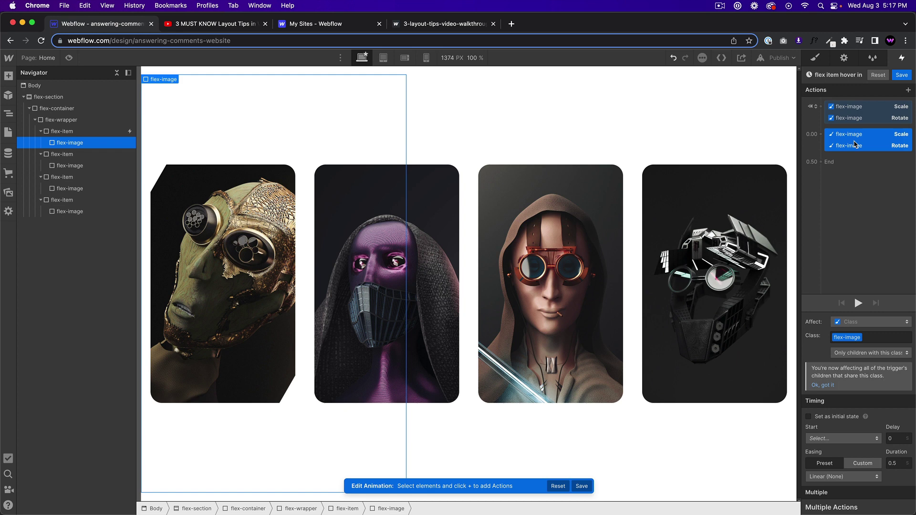
left_click(838, 135)
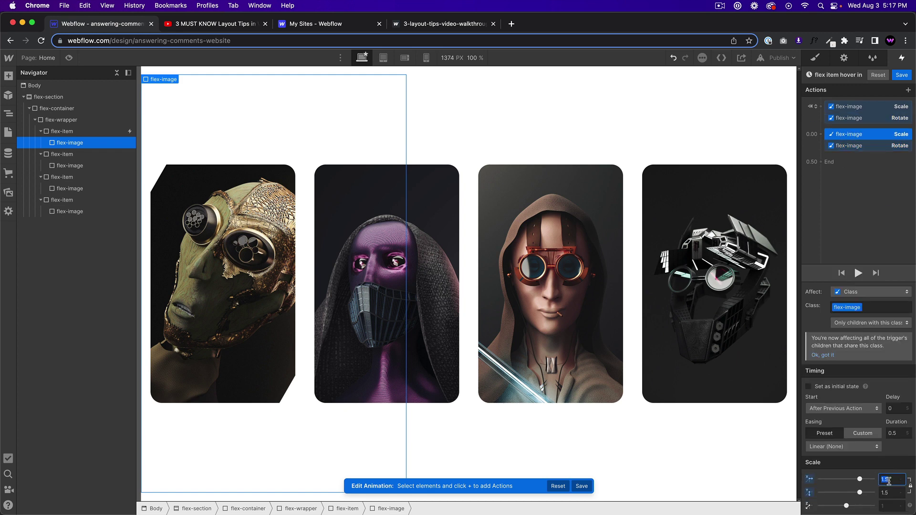
key("Return")
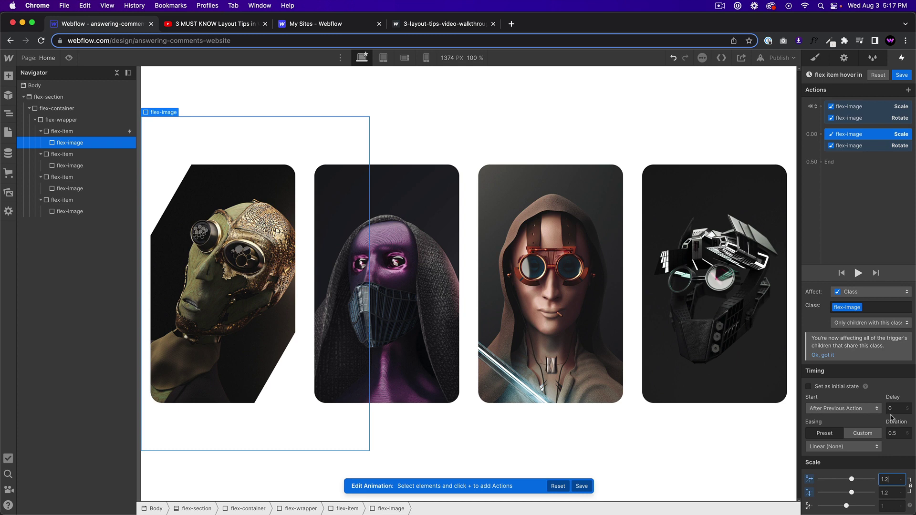
left_click(858, 145)
left_click(897, 505)
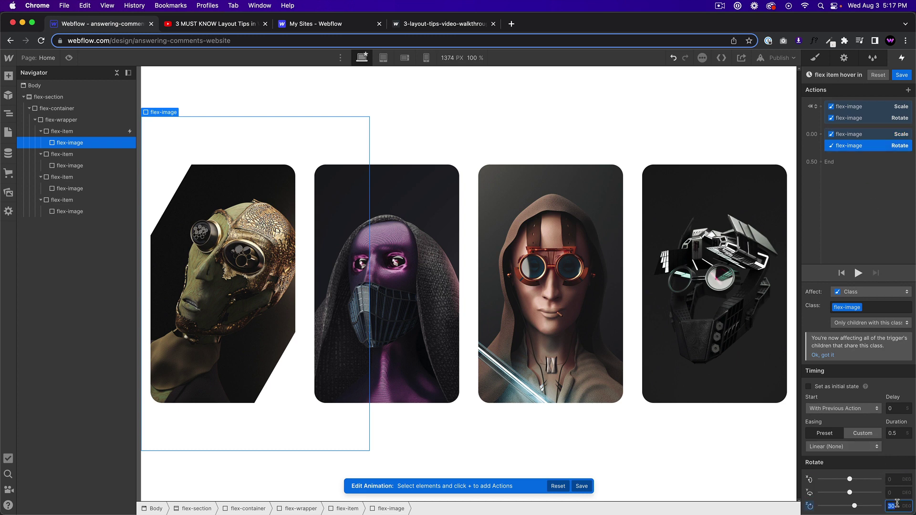
type("0")
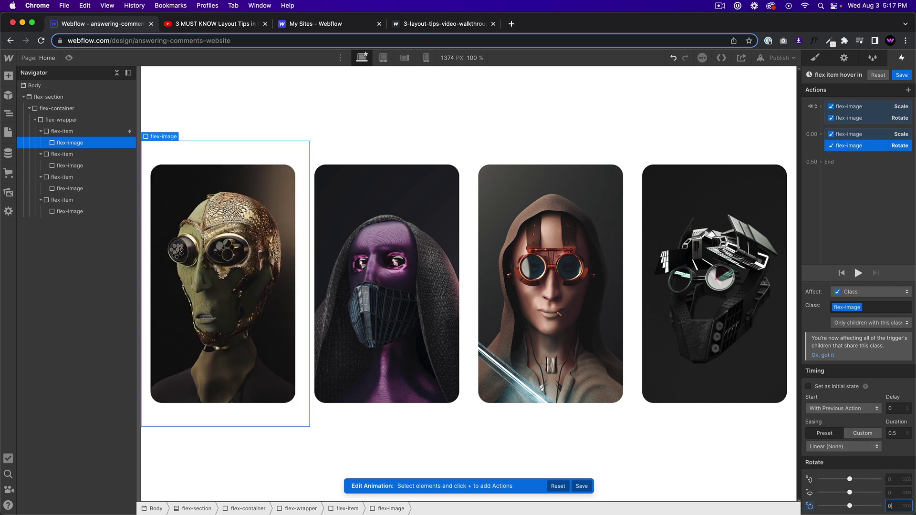
Preview the hover, then set the second keyframe's easing to Ease
left_click(69, 58)
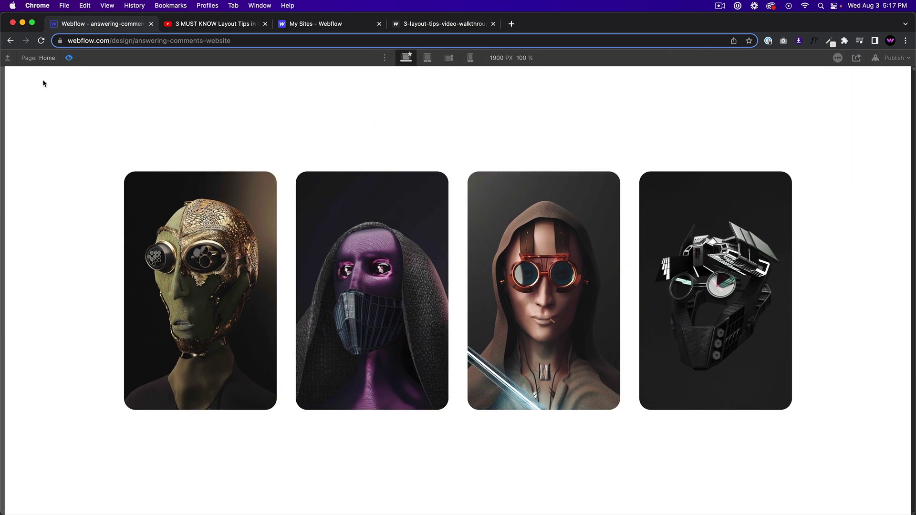
left_click(69, 62)
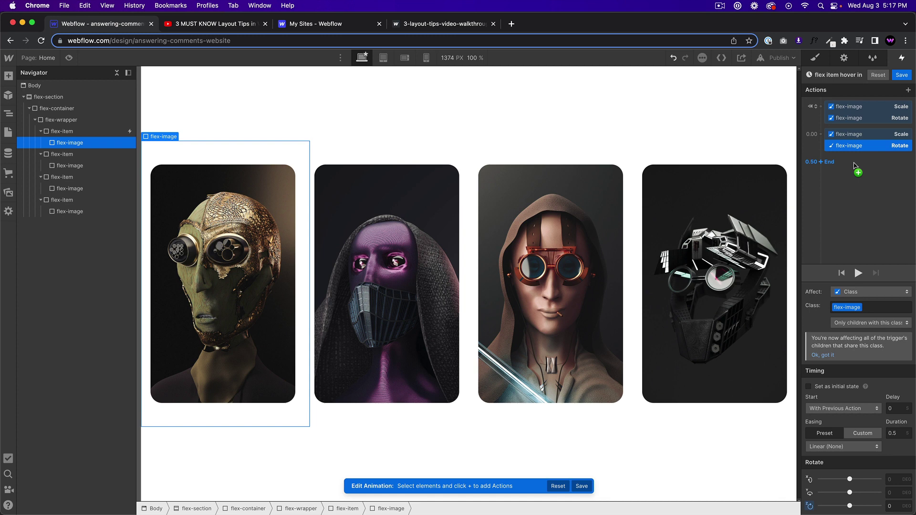
left_click(853, 142)
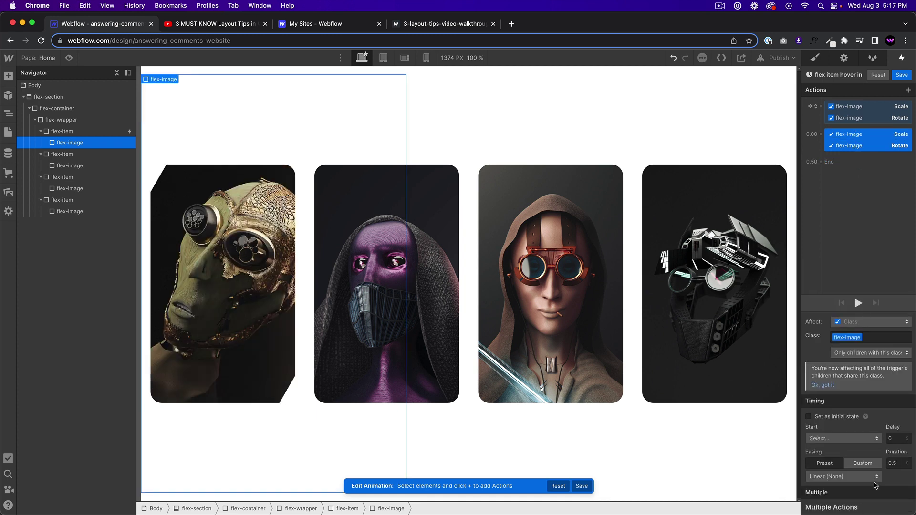
left_click(892, 464)
left_click(833, 476)
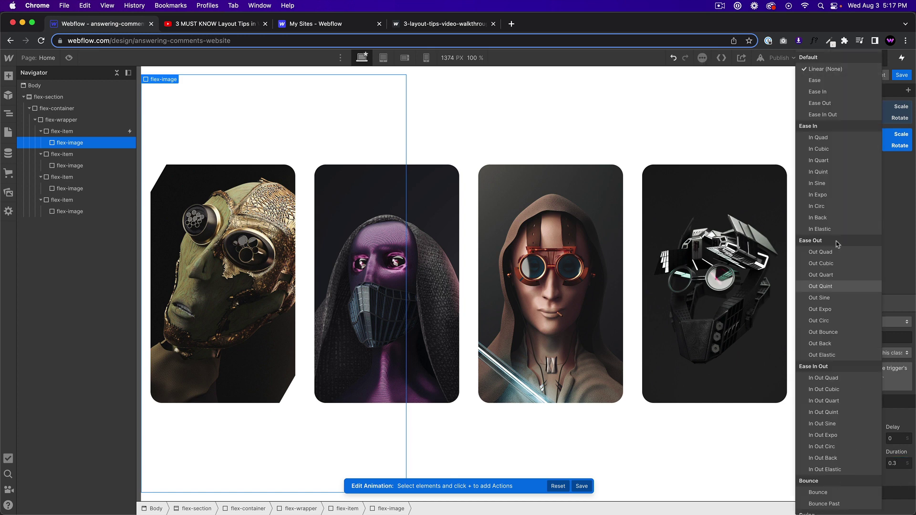
left_click(835, 80)
Change the initial-state scale to 1.8 after another preview
left_click(68, 58)
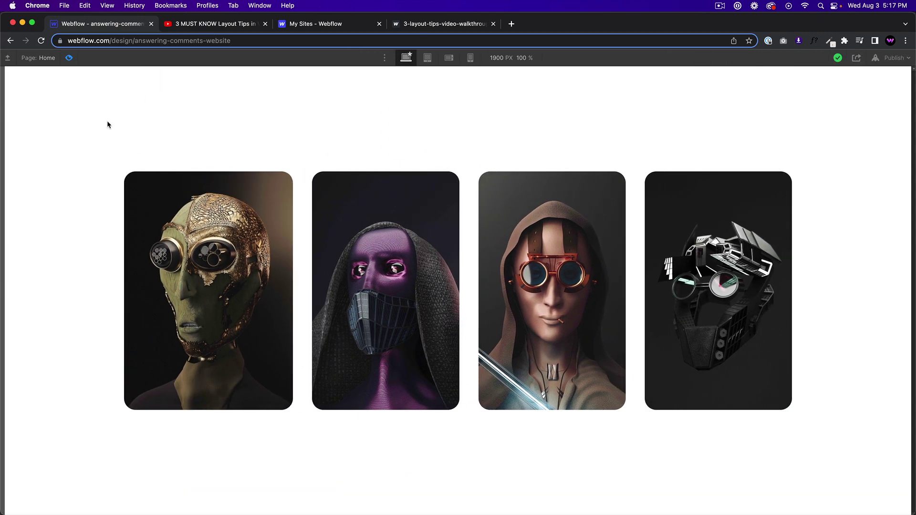
left_click(68, 57)
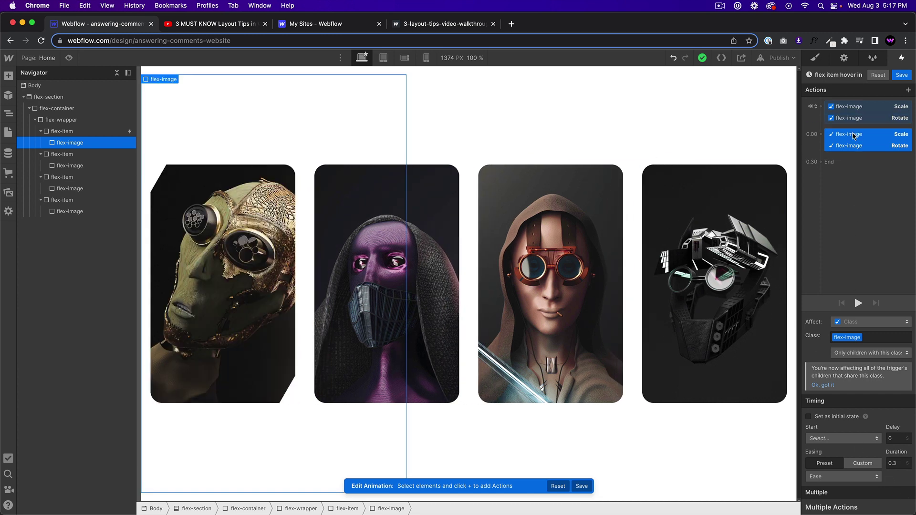
left_click(854, 106)
left_click(885, 479)
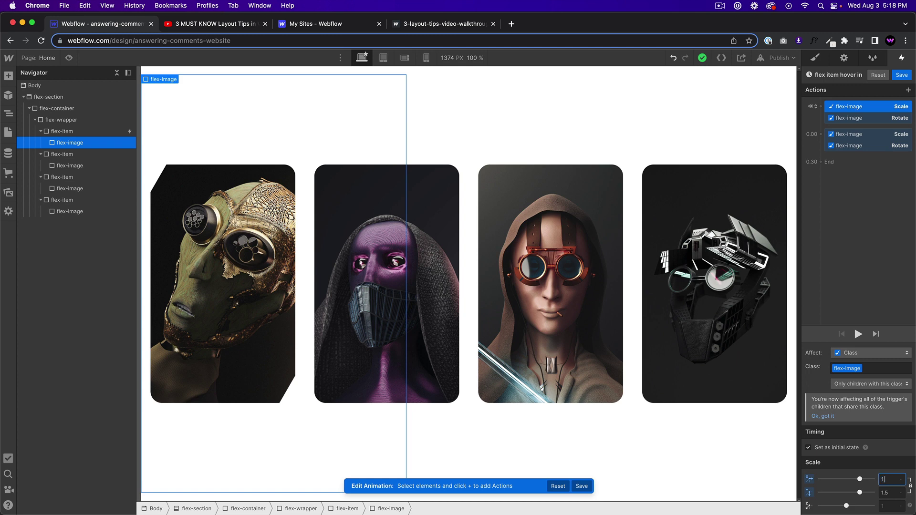
type("1.8")
key("Return")
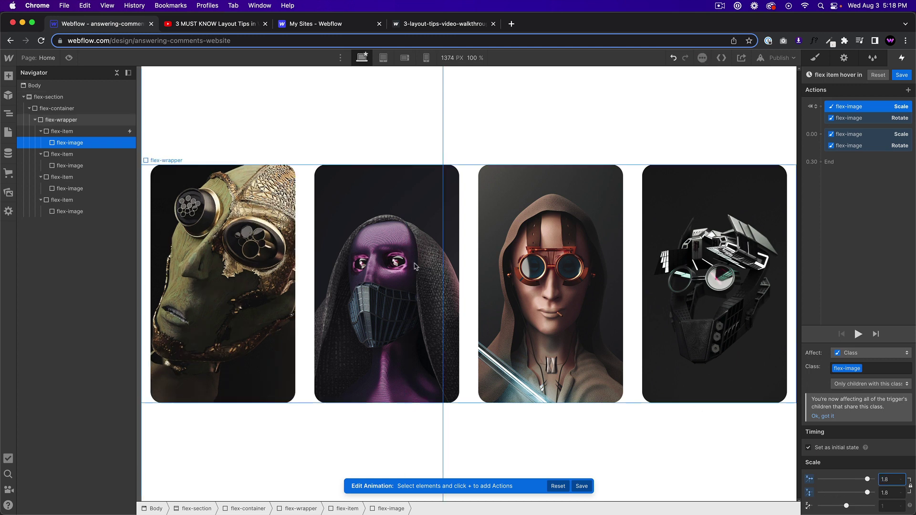
Preview the hover effect repeatedly to check the 1.8 starting zoom
left_click(68, 58)
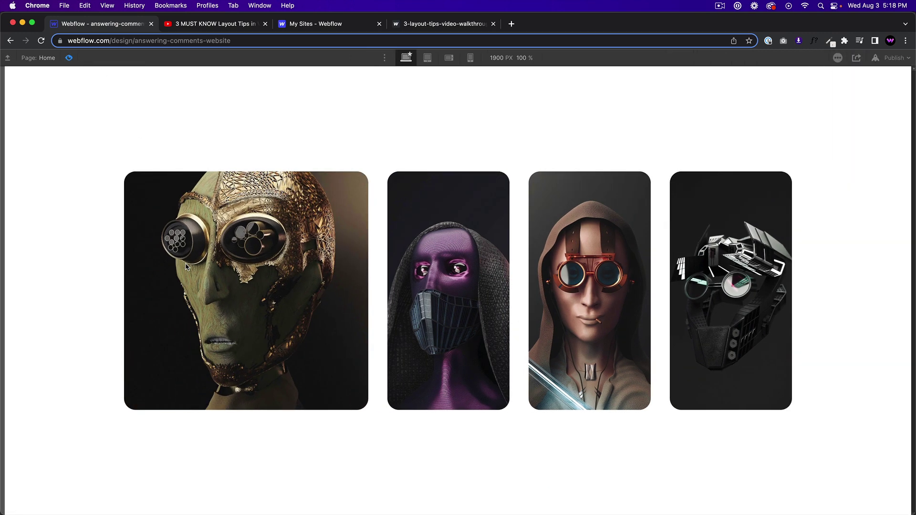
left_click(68, 58)
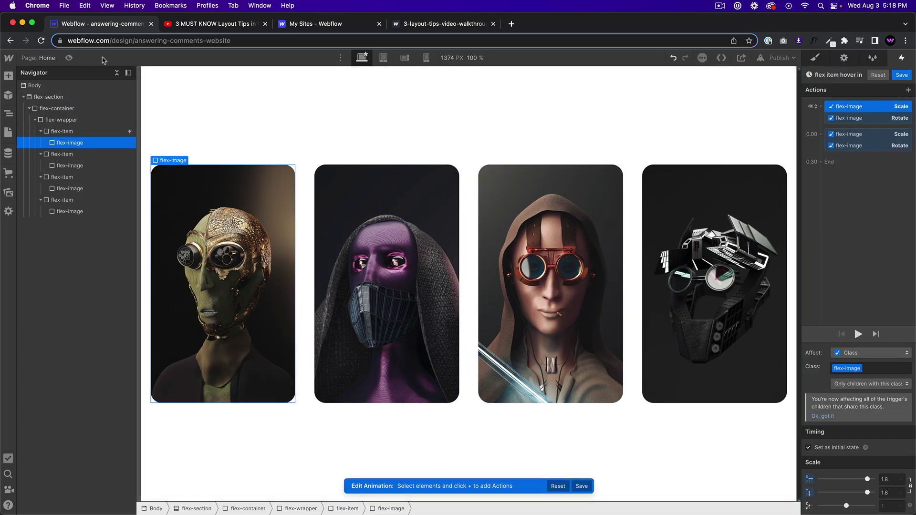
left_click(69, 58)
left_click(69, 57)
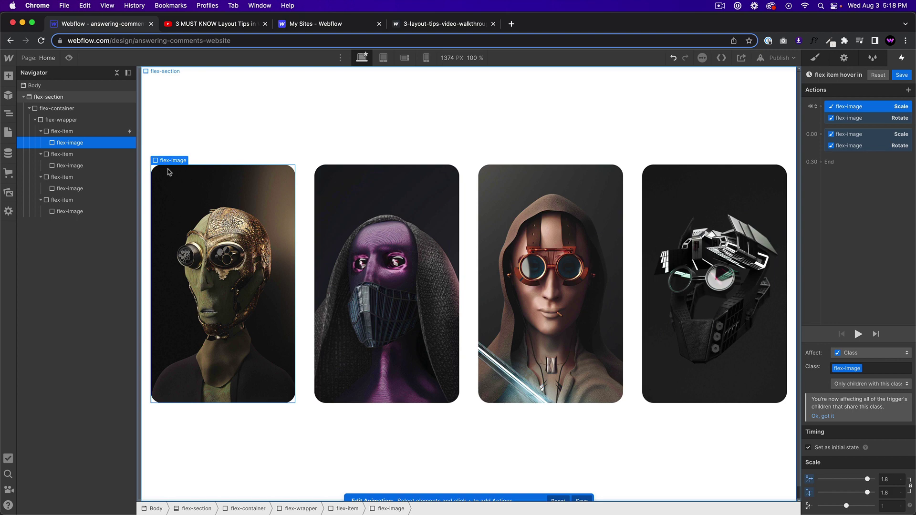
left_click(68, 58)
left_click(69, 58)
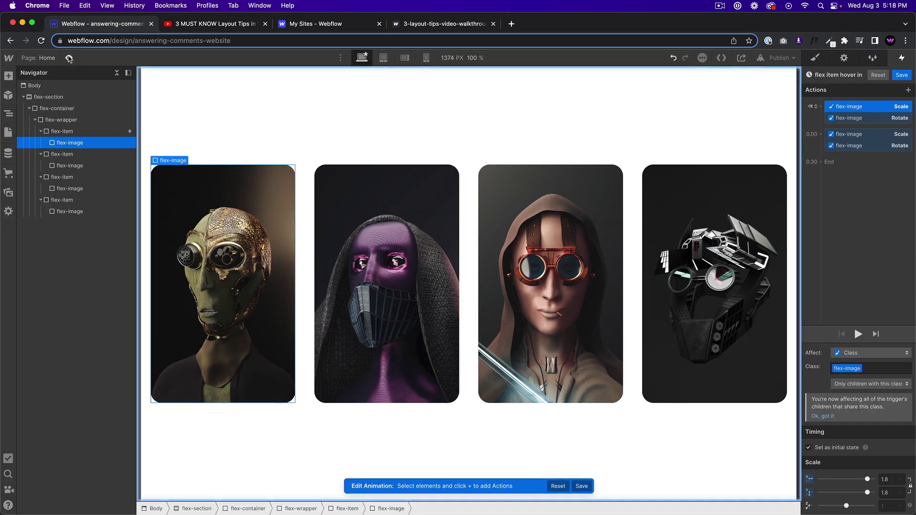
left_click(69, 58)
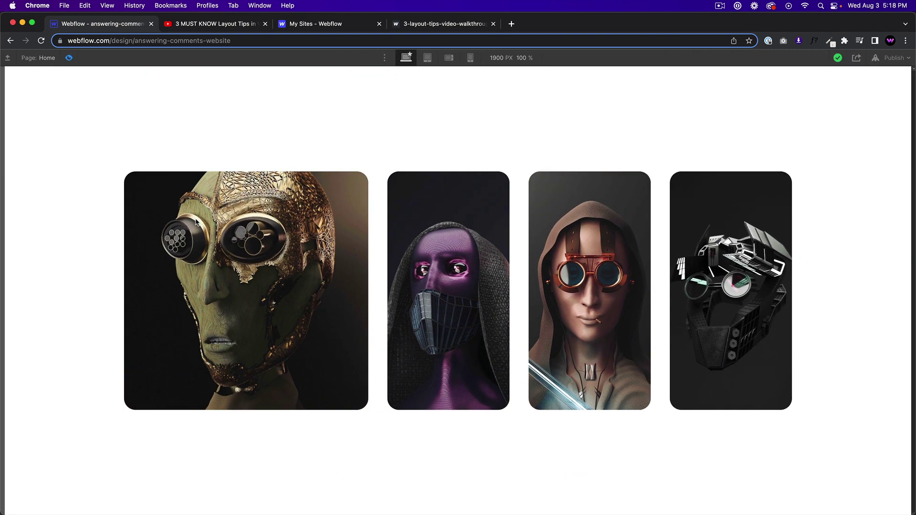
left_click(70, 59)
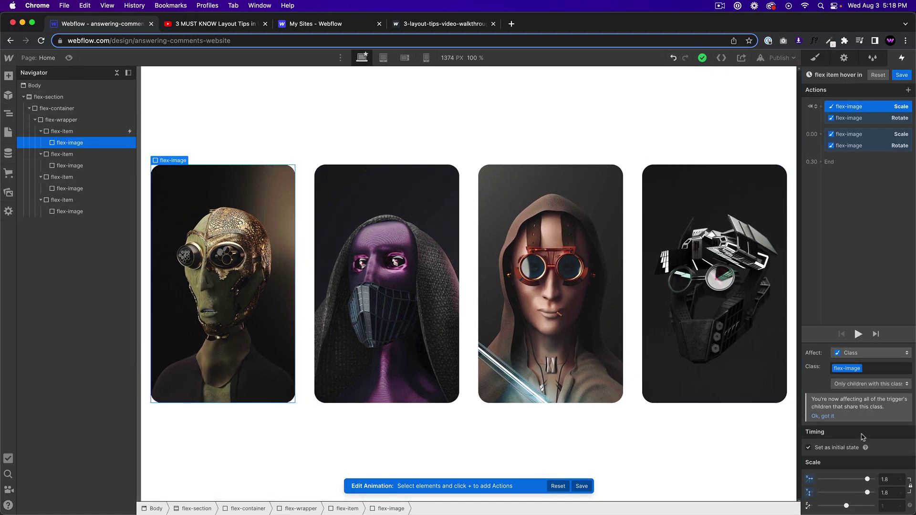
Try a 0.6 second duration for the hover-in actions and preview it
left_click(849, 135)
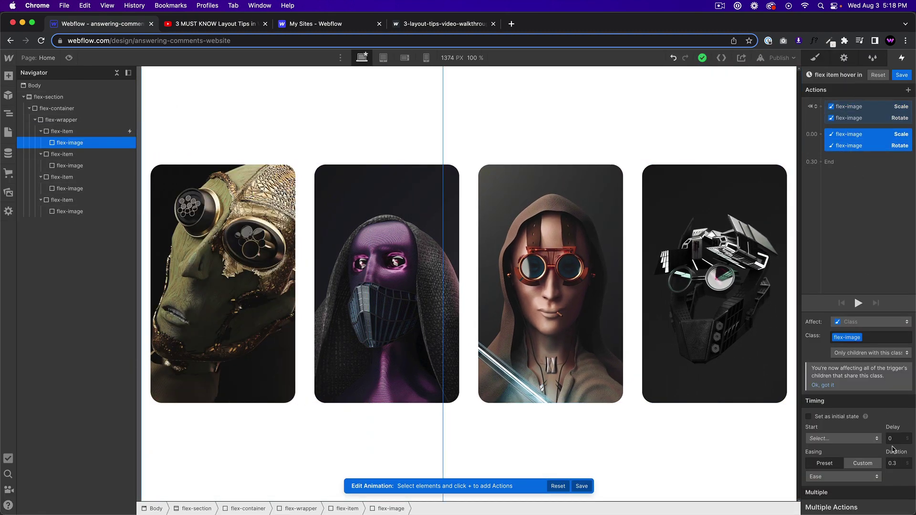
left_click(896, 463)
left_click(69, 57)
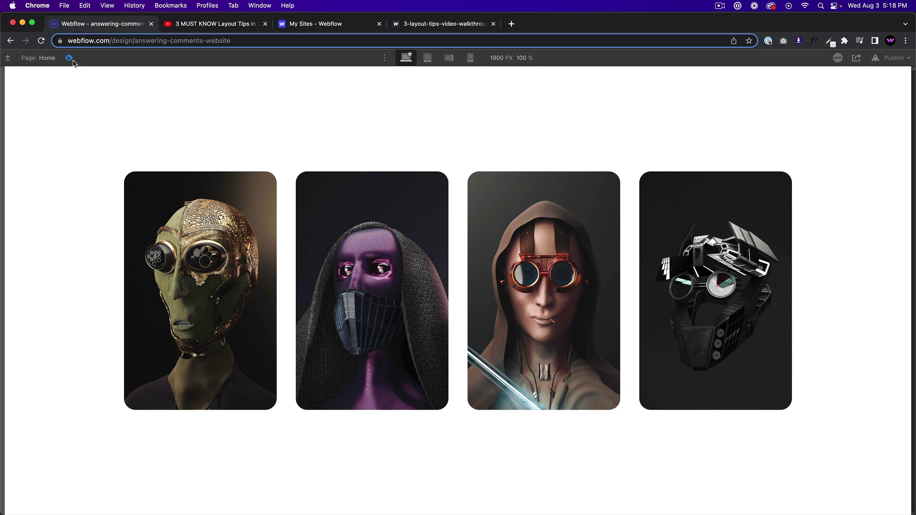
key("Escape")
left_click(895, 463)
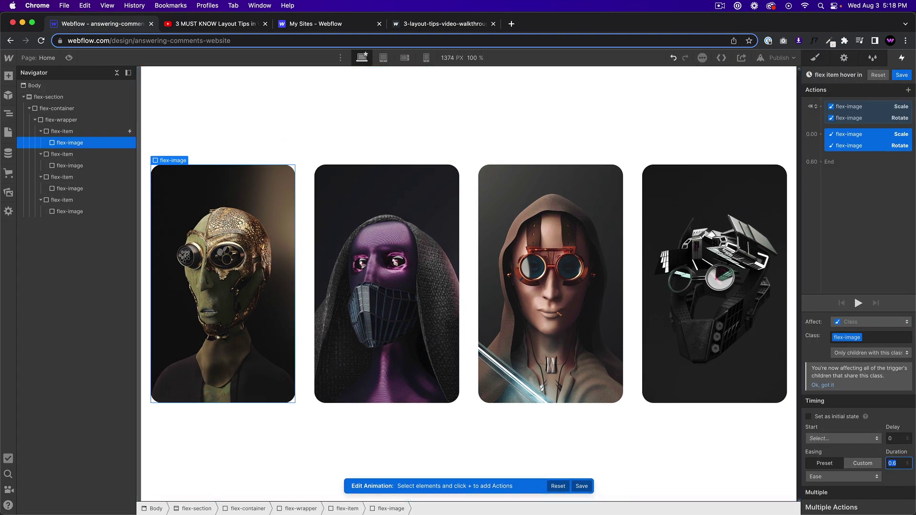
left_click(70, 58)
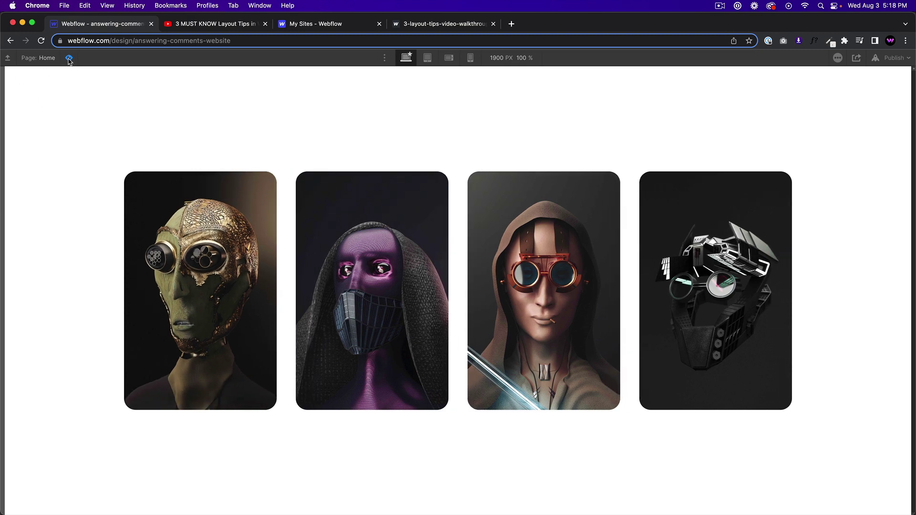
left_click(69, 57)
Preview a 0.1 second duration, then settle on 0.3 seconds and preview again
left_click(896, 463)
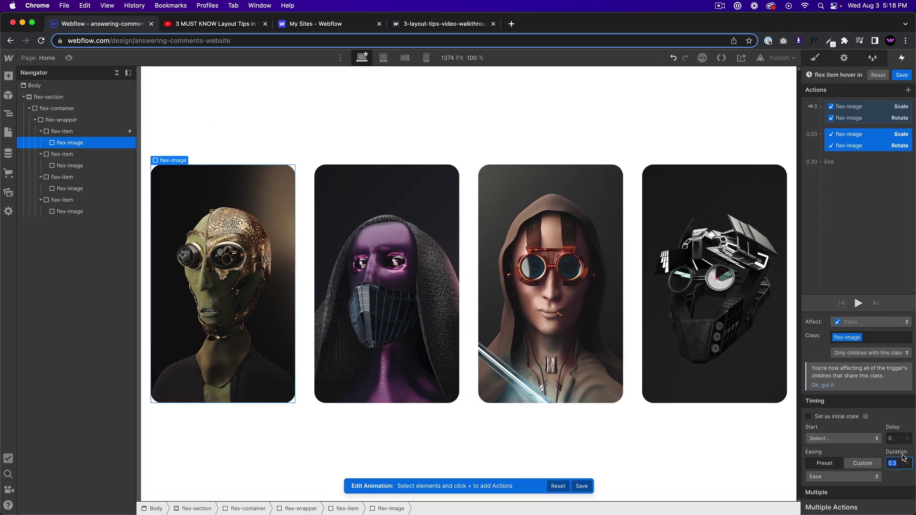
left_click(69, 58)
left_click(69, 57)
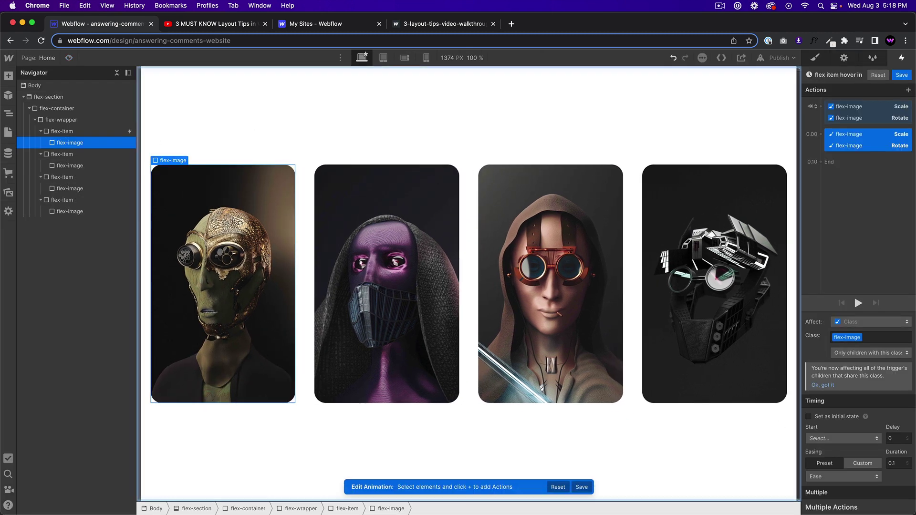
left_click(893, 462)
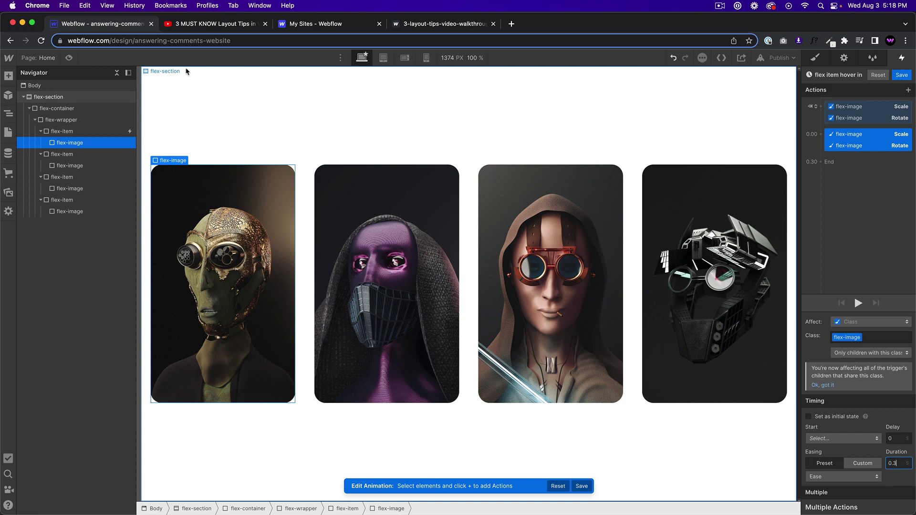
left_click(69, 58)
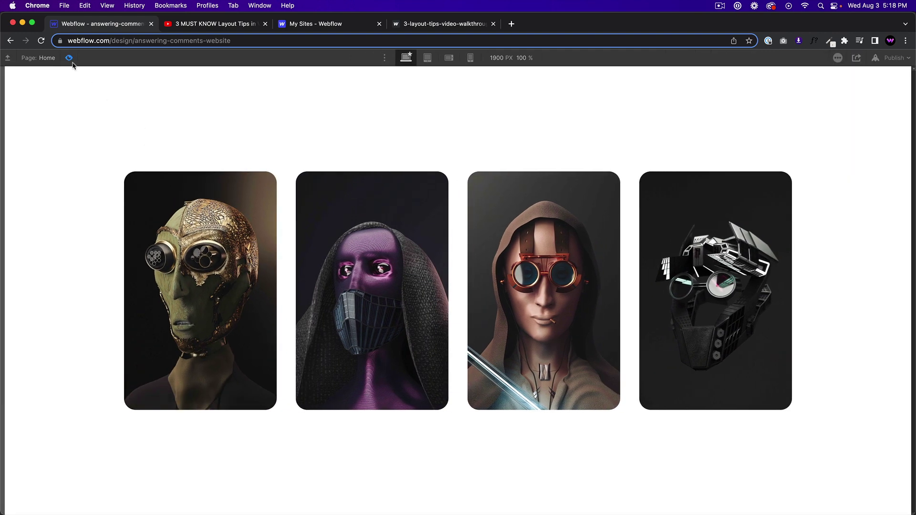
left_click(69, 58)
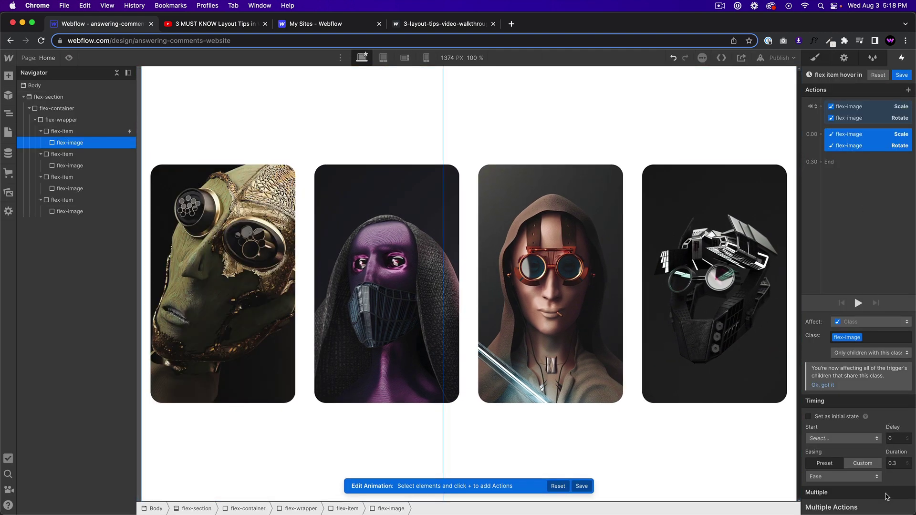
Set the hover-in end Scale X to 1.5 and preview the stronger zoom
left_click(852, 111)
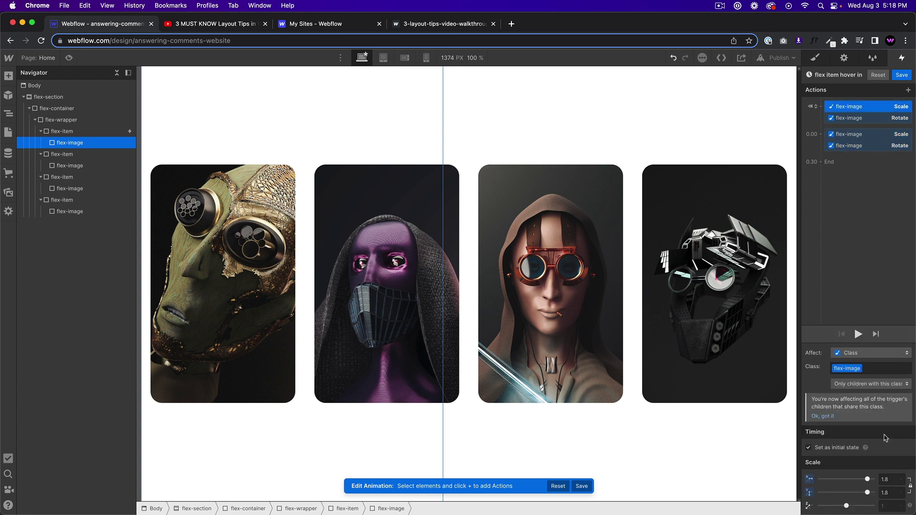
left_click_drag(889, 480, 899, 495)
left_click(851, 137)
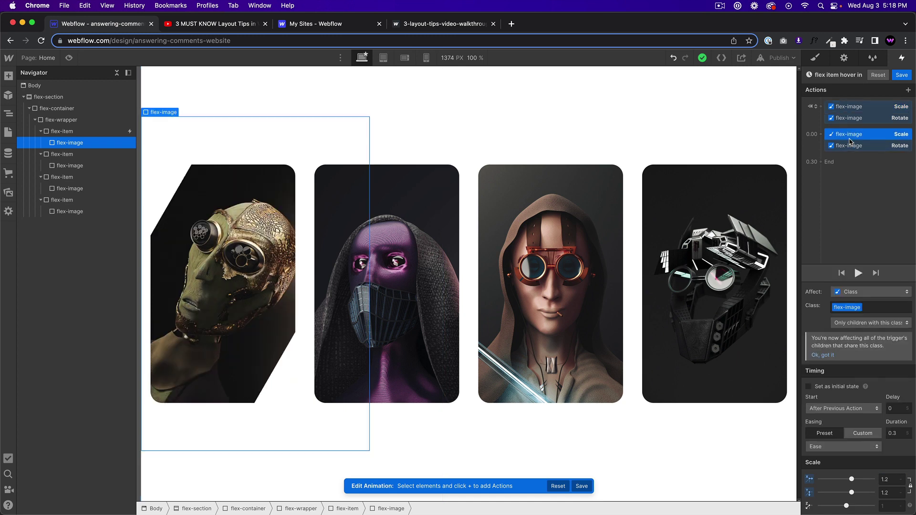
left_click(888, 480)
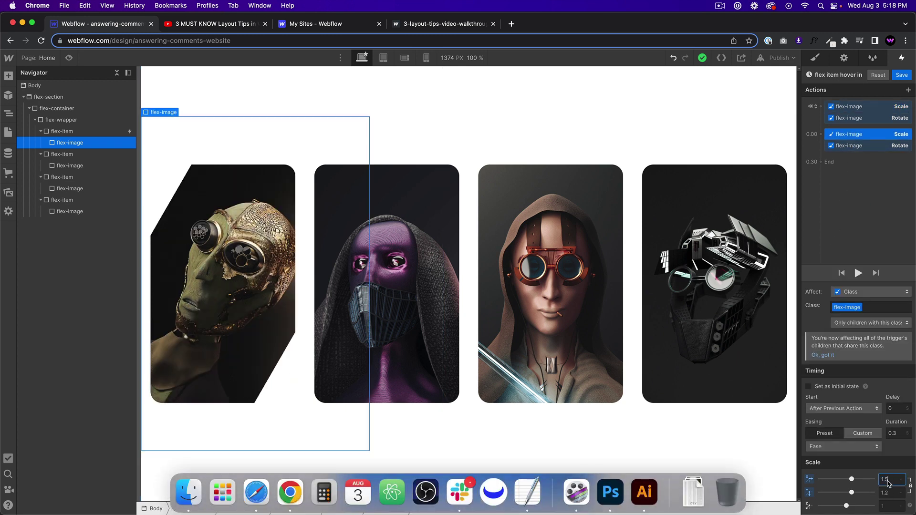
type("1.5")
left_click(69, 58)
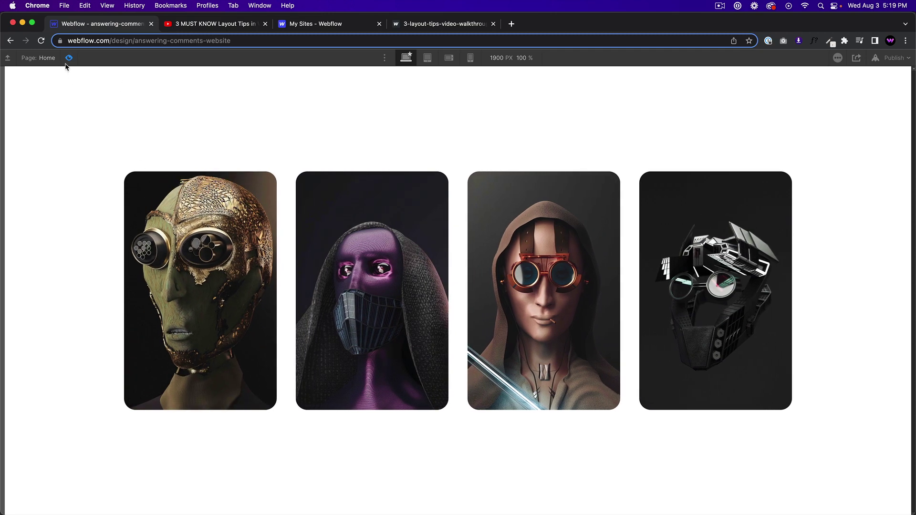
left_click(71, 57)
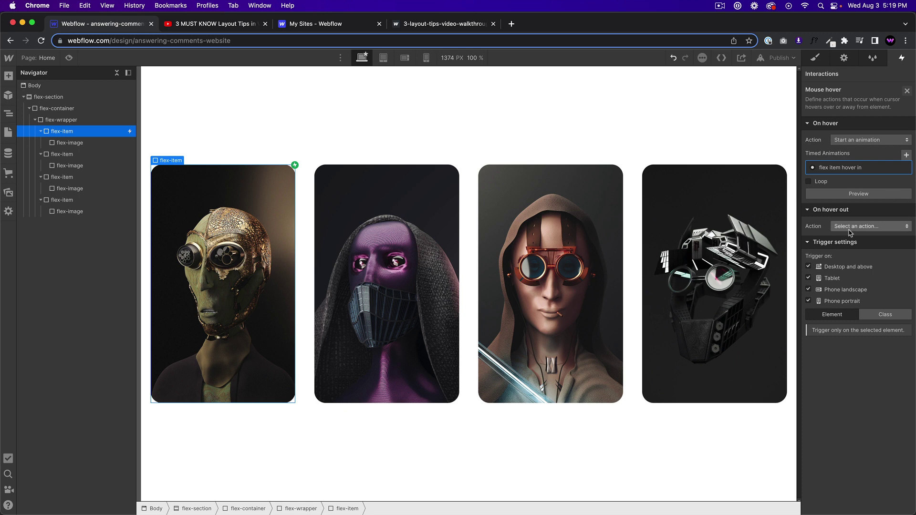
Add a hover-out animation duplicated from hover-in and renamed 'flex item hover out'
left_click(870, 226)
left_click(866, 252)
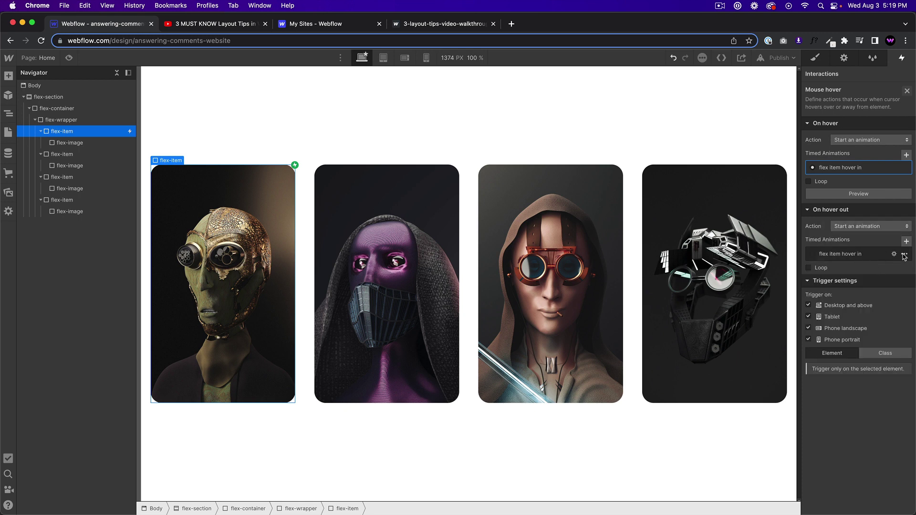
left_click(904, 255)
left_click(883, 281)
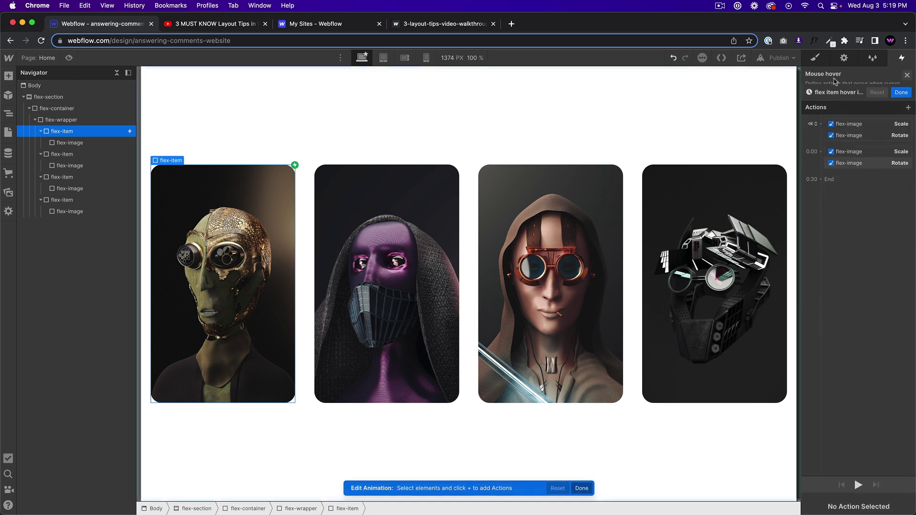
left_click(842, 76)
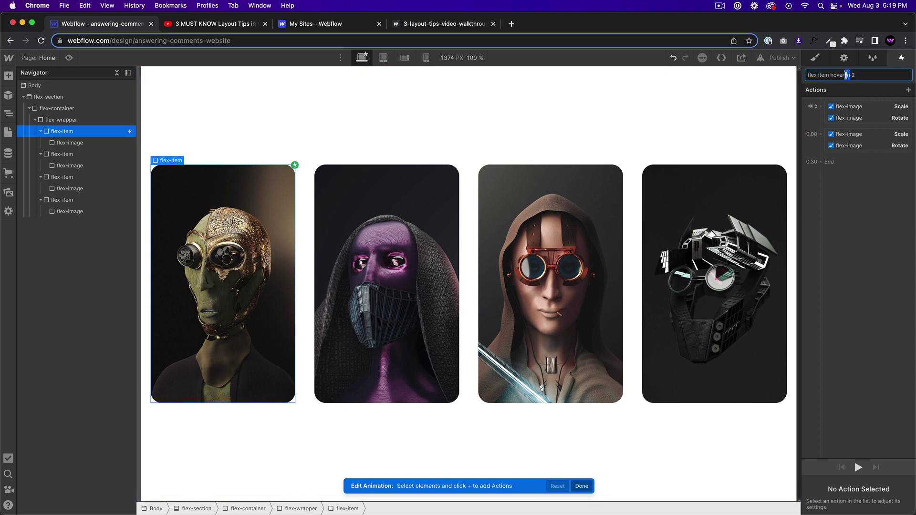
left_click_drag(843, 75, 885, 77)
type("out")
key("Return")
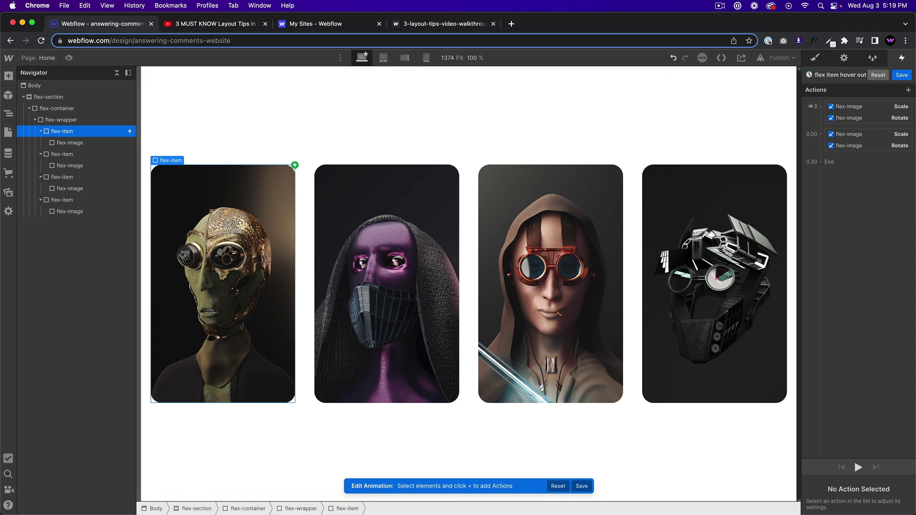
Set the hover-out Scale to 1.8 and Rotate Z to 30°, then preview
left_click(888, 106)
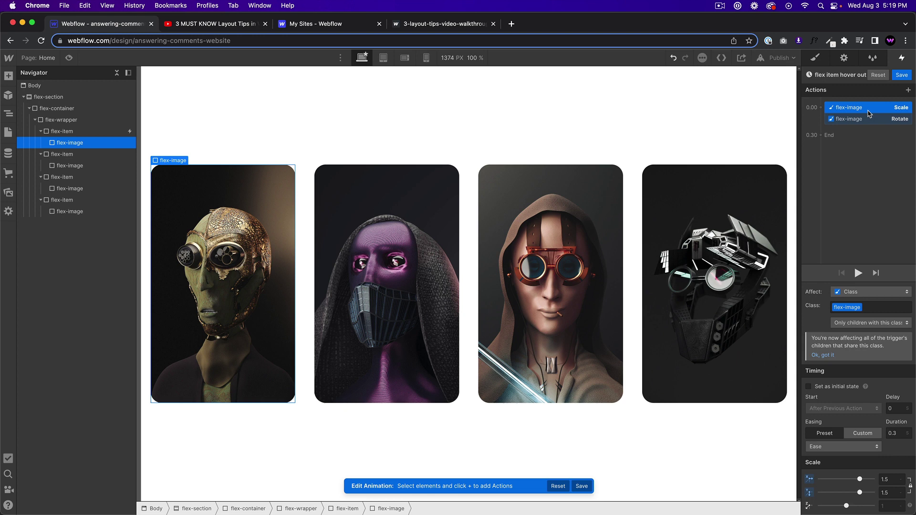
left_click_drag(870, 115, 877, 198)
left_click(893, 479)
left_click(873, 118)
left_click(892, 505)
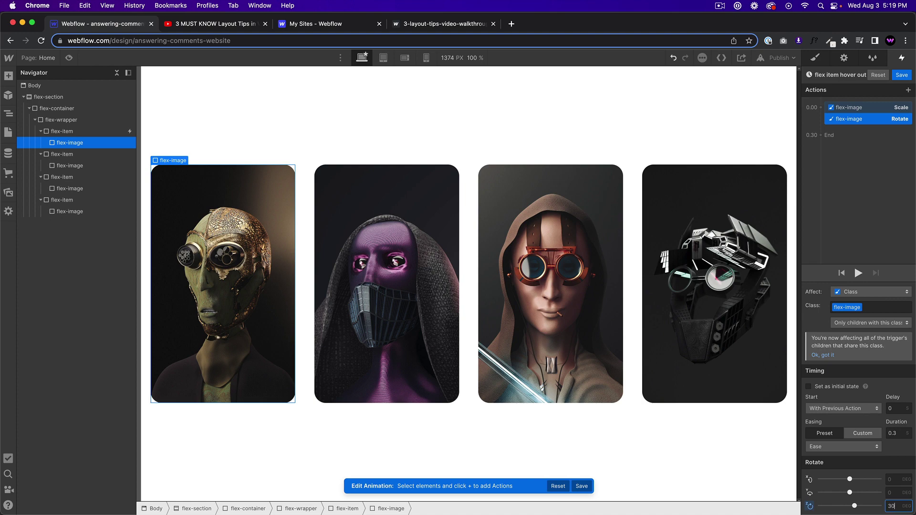
left_click(68, 58)
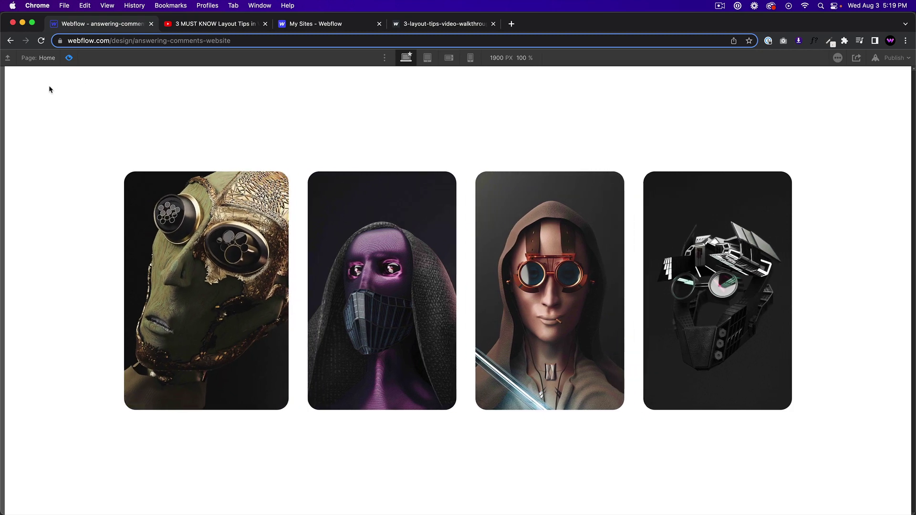
Delete the Rotate actions from 'flex item hover in' and preview the scale-only hover
left_click(69, 58)
left_click(902, 99)
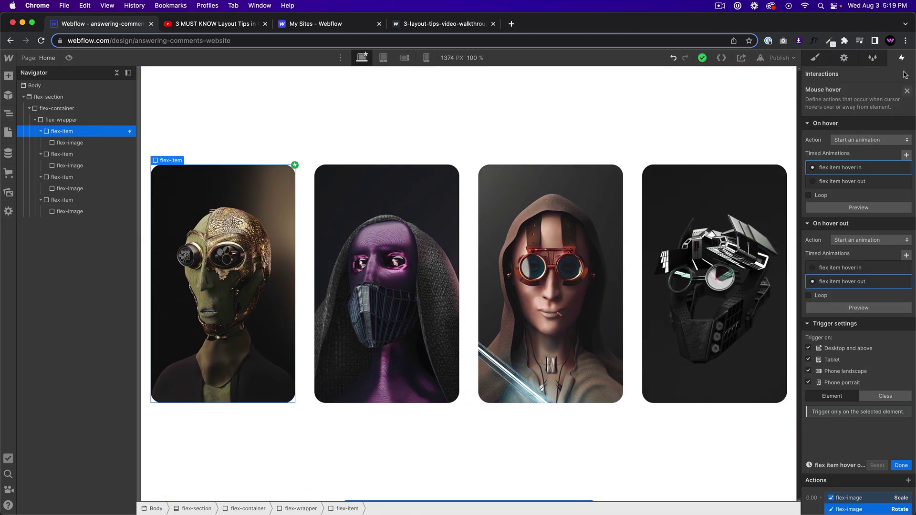
left_click(850, 166)
left_click(857, 146)
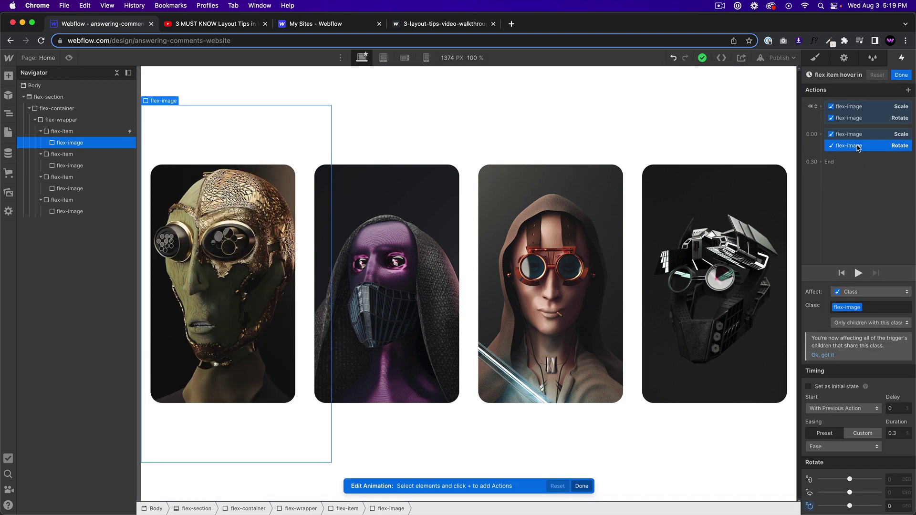
key("Delete")
key("Delete")
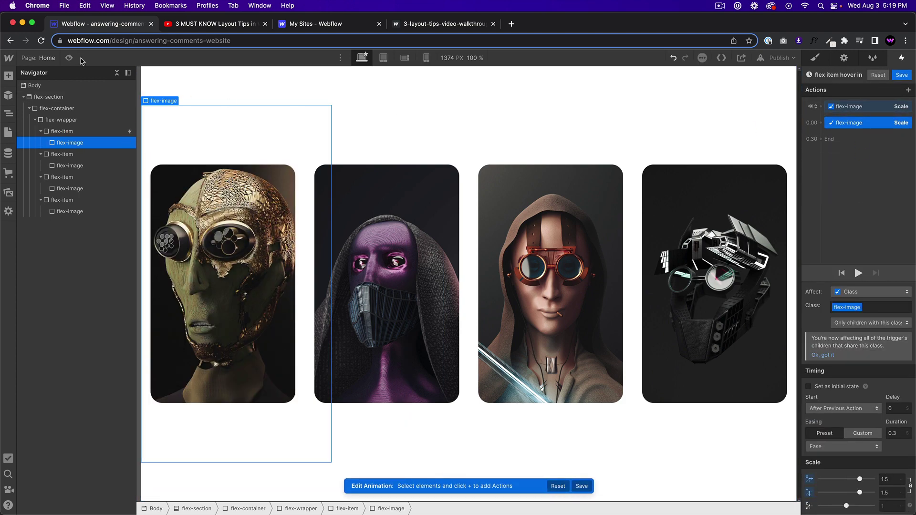
left_click(69, 58)
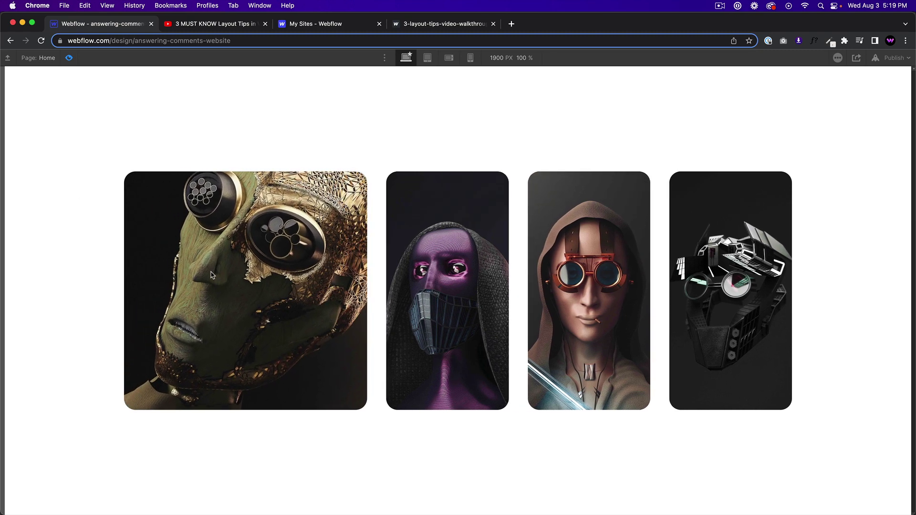
left_click(69, 57)
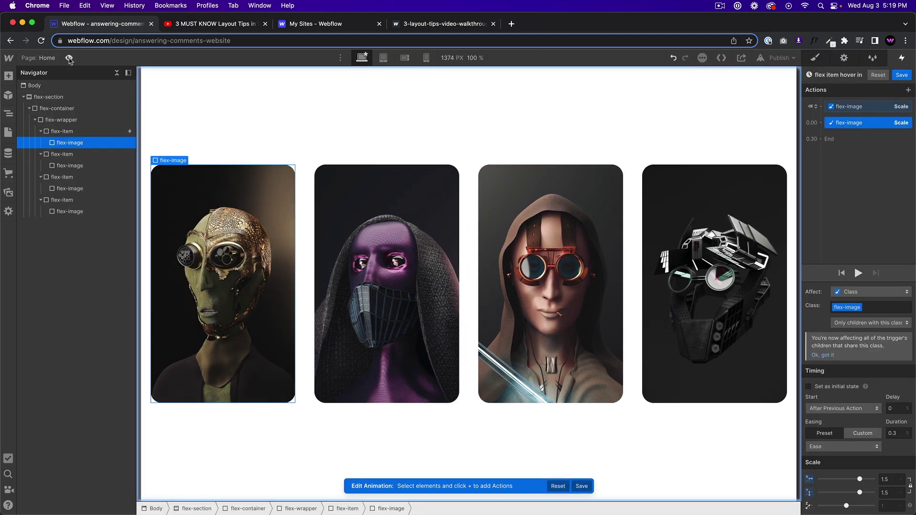
Undo the deletion to restore the rotation, preview it, and close the animation editor
left_click(69, 58)
left_click(70, 58)
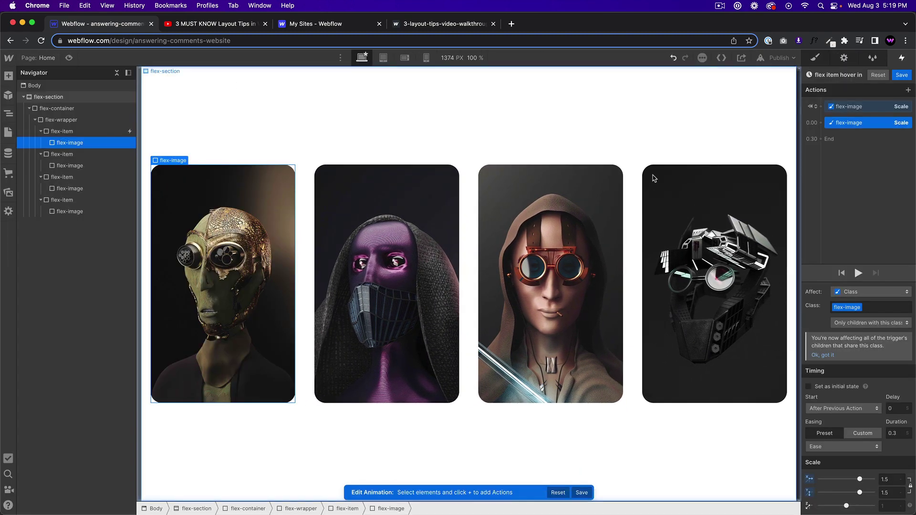
key("super+z")
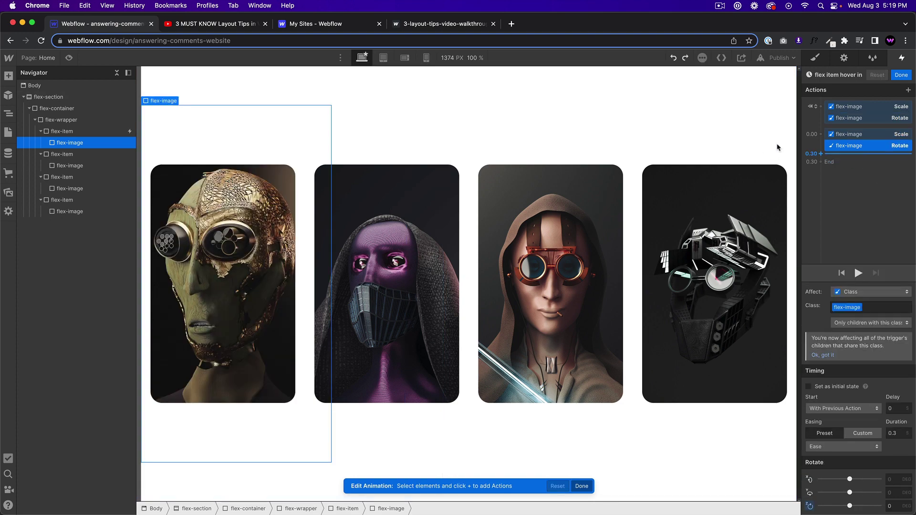
left_click(70, 57)
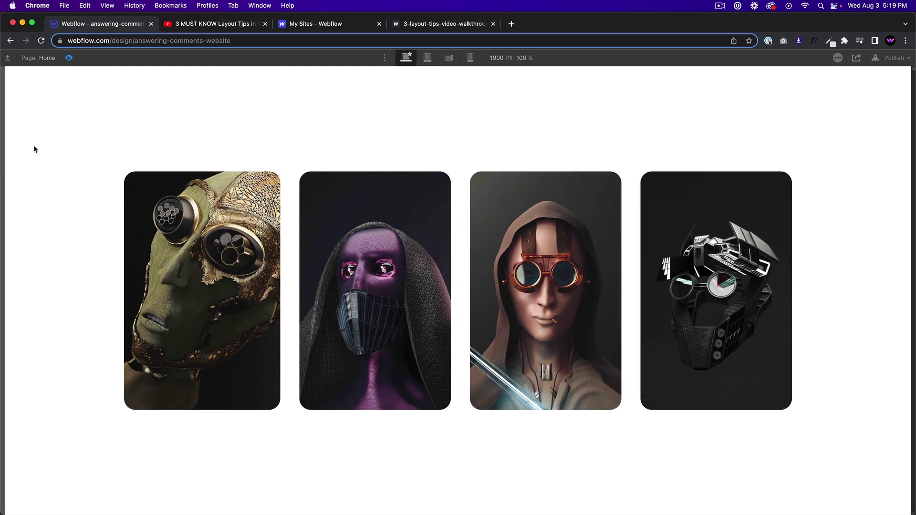
left_click(70, 58)
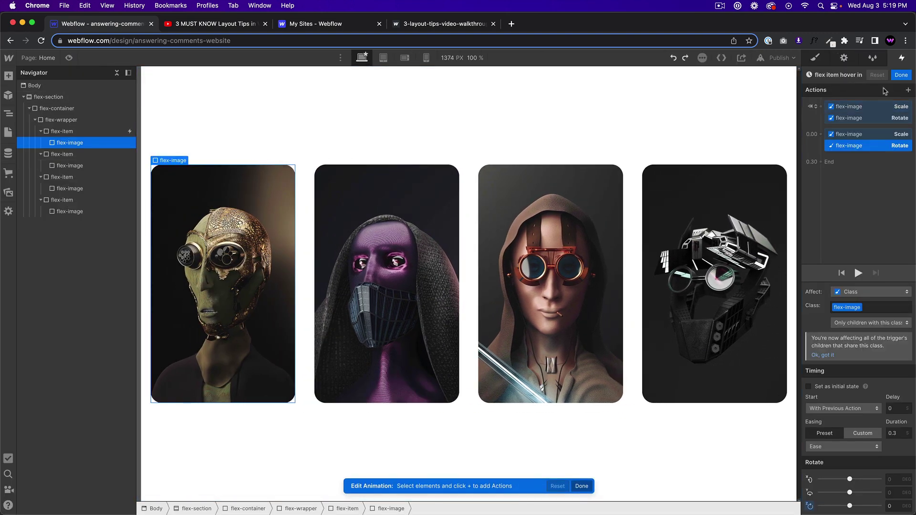
left_click(899, 77)
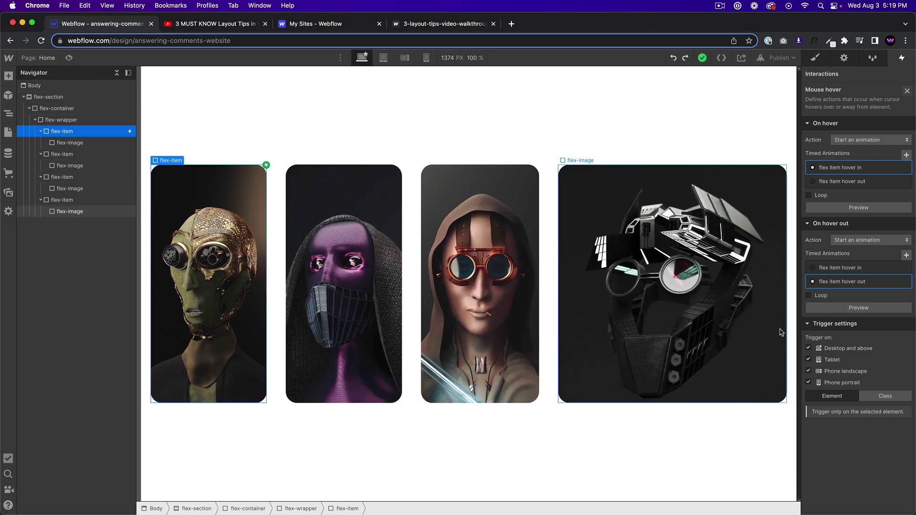
Set the hover trigger to the flex-item class and preview all four cards animating
left_click(880, 396)
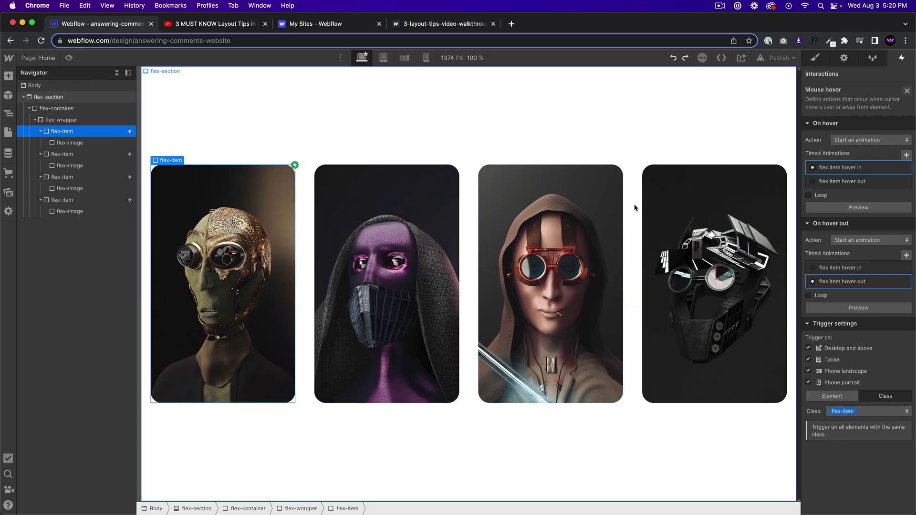
left_click(842, 167)
left_click(849, 133)
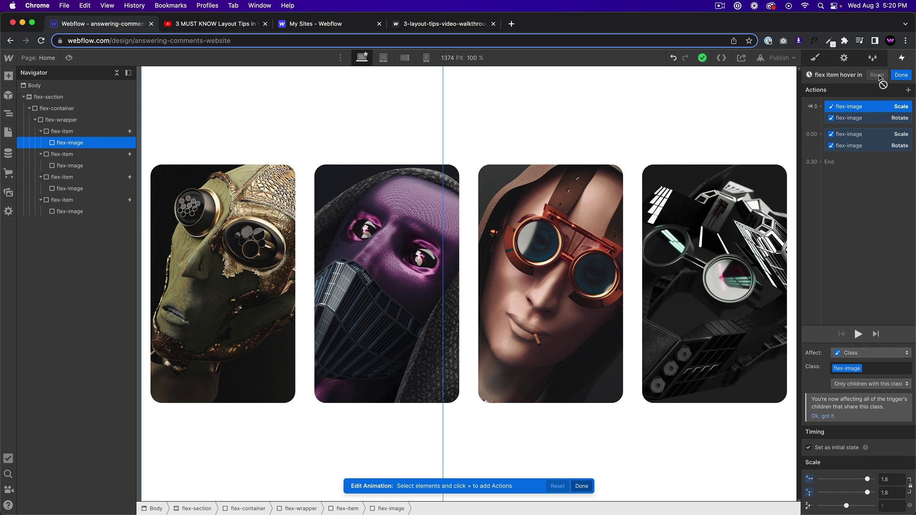
left_click(901, 75)
left_click(69, 58)
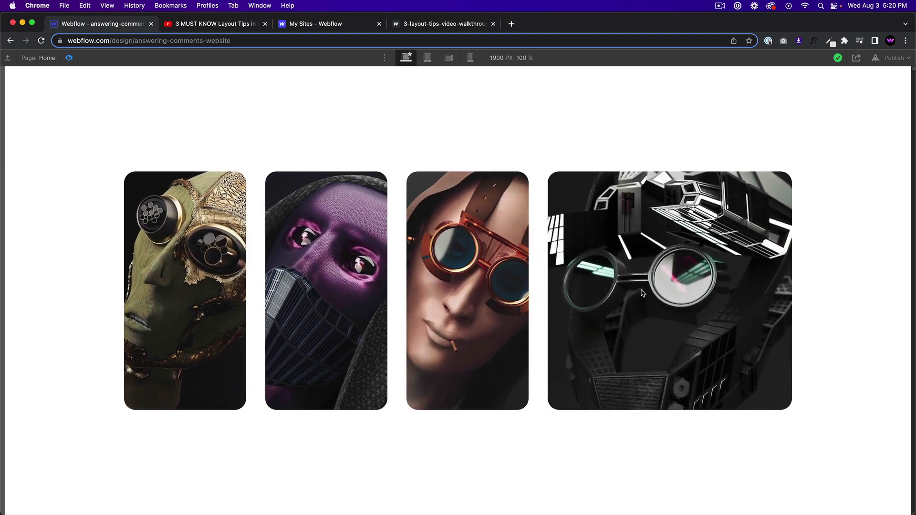
left_click(69, 58)
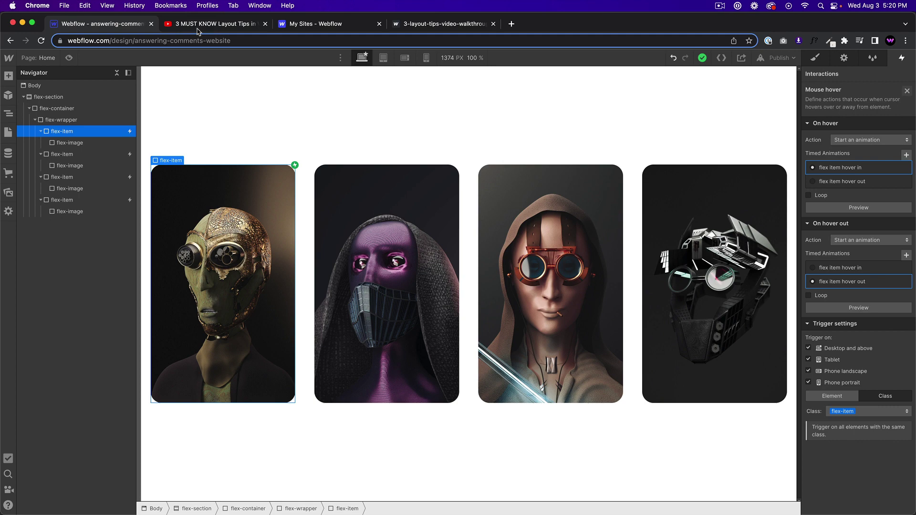
left_click(202, 24)
left_click(112, 24)
Close the Mouse hover settings and inspect flex-section, flex-container and flex-wrapper in the Navigator
left_click(907, 91)
left_click(155, 127)
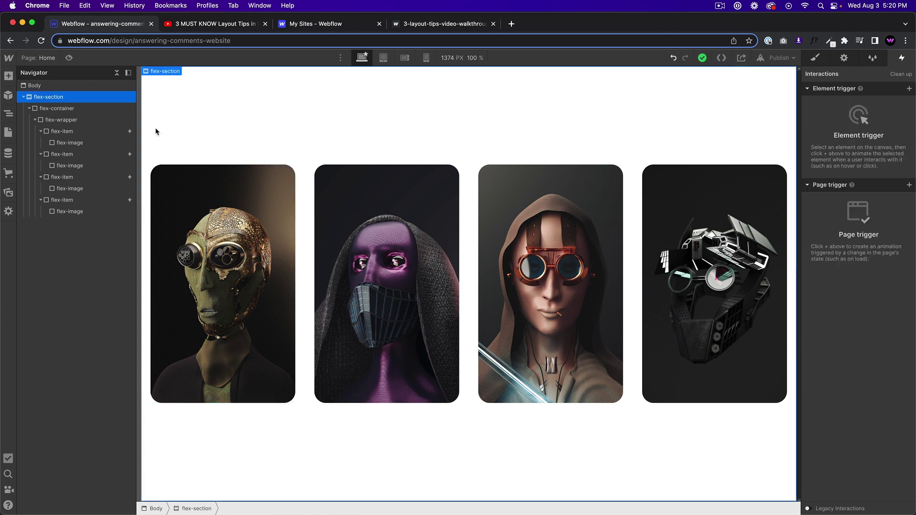
left_click(72, 110)
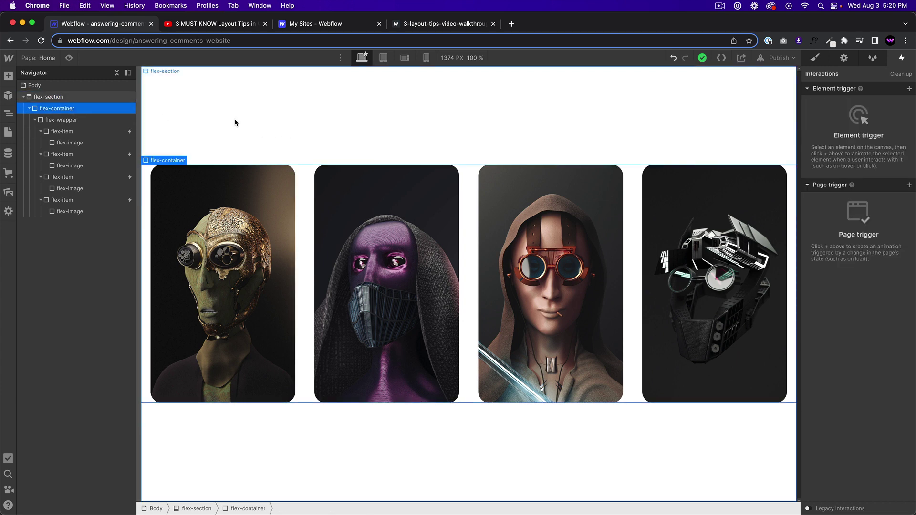
left_click(66, 119)
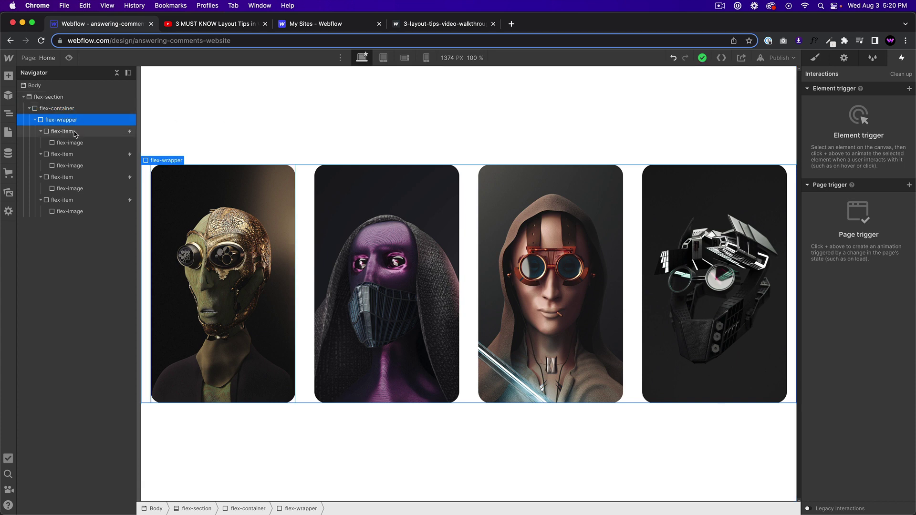
left_click(58, 110)
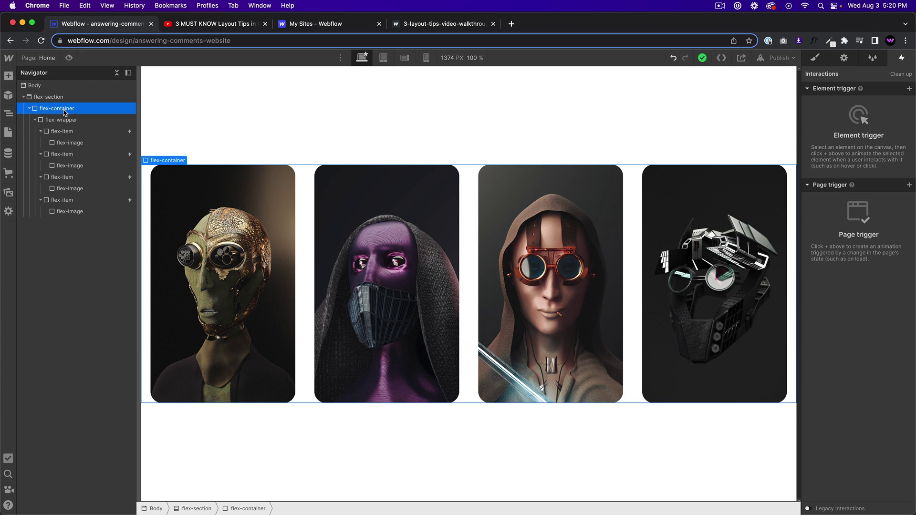
left_click(61, 122)
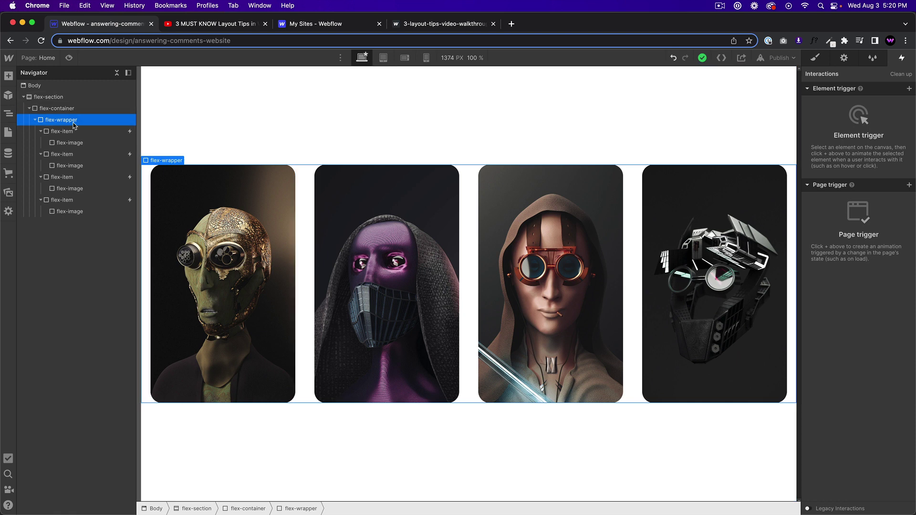
Give all four flex-item cards equal widths from the first card's style settings
left_click(60, 135)
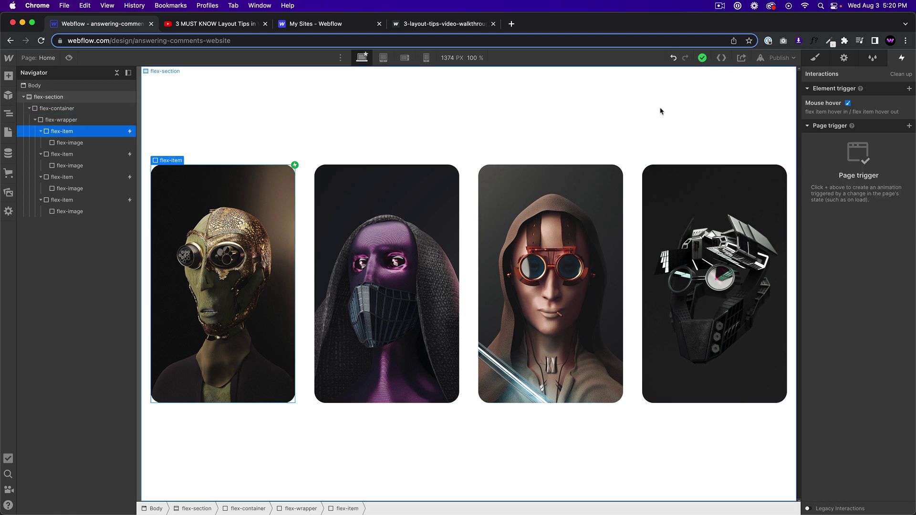
left_click(815, 58)
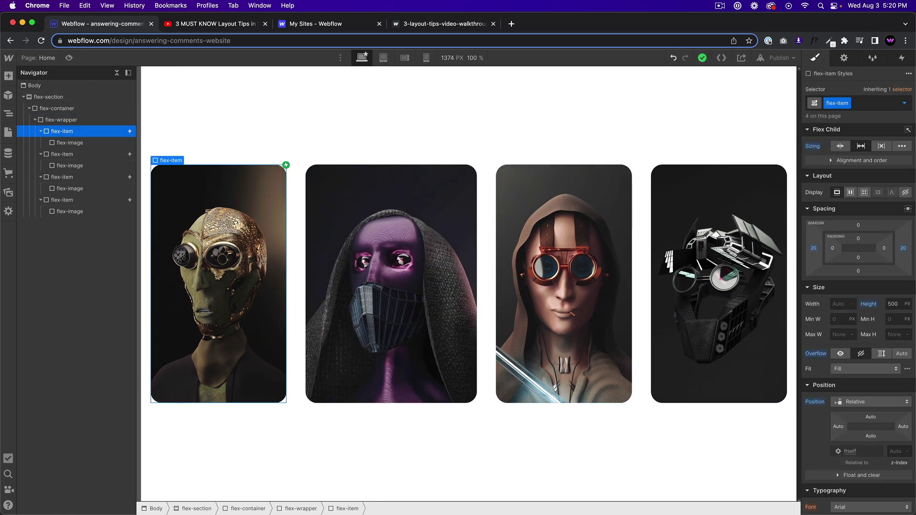
left_click(859, 147)
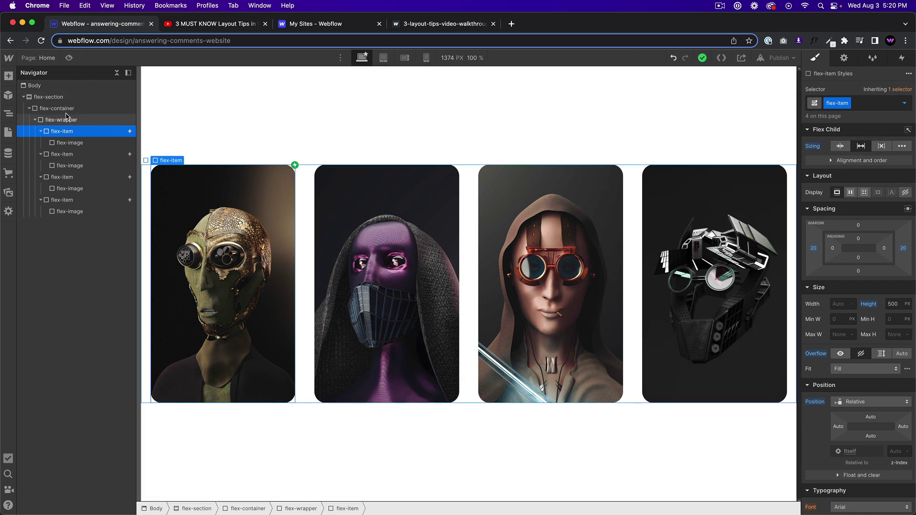
Inspect the flex-wrapper, the first flex-item card and its image in the Navigator
left_click(90, 120)
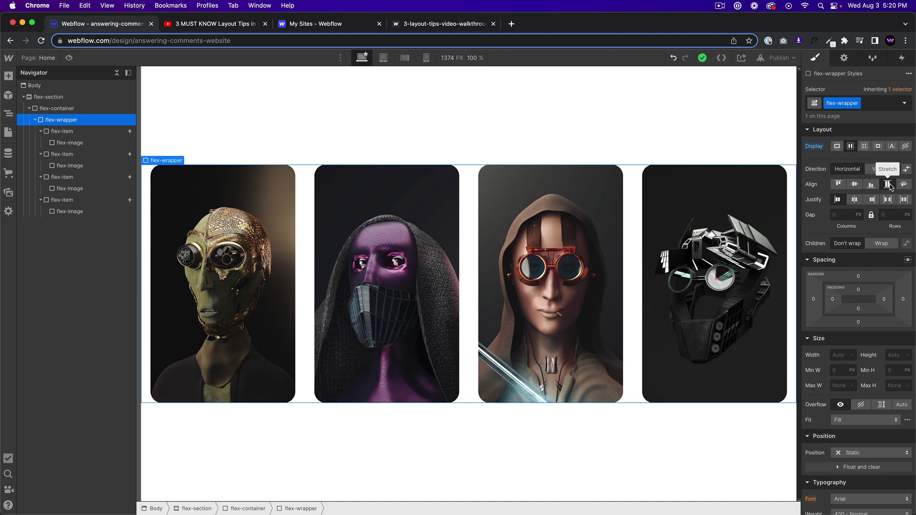
left_click(72, 130)
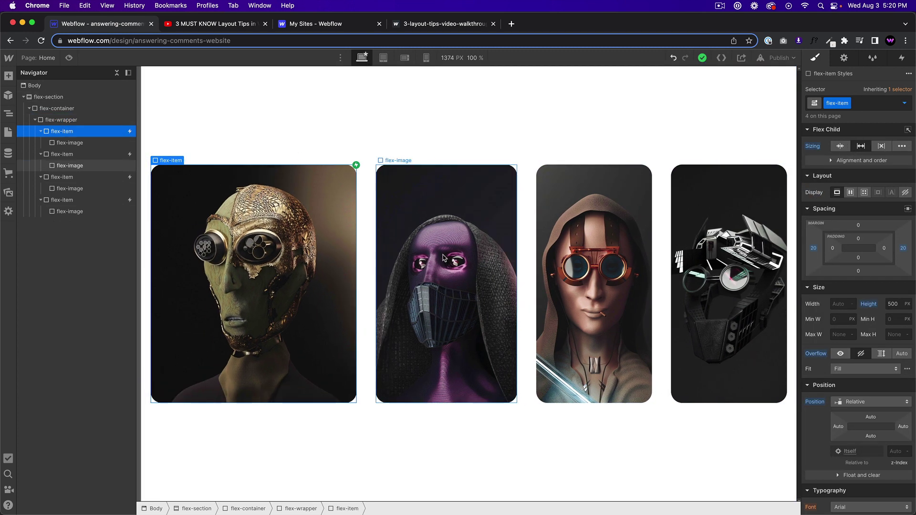
left_click(82, 147)
left_click(81, 134)
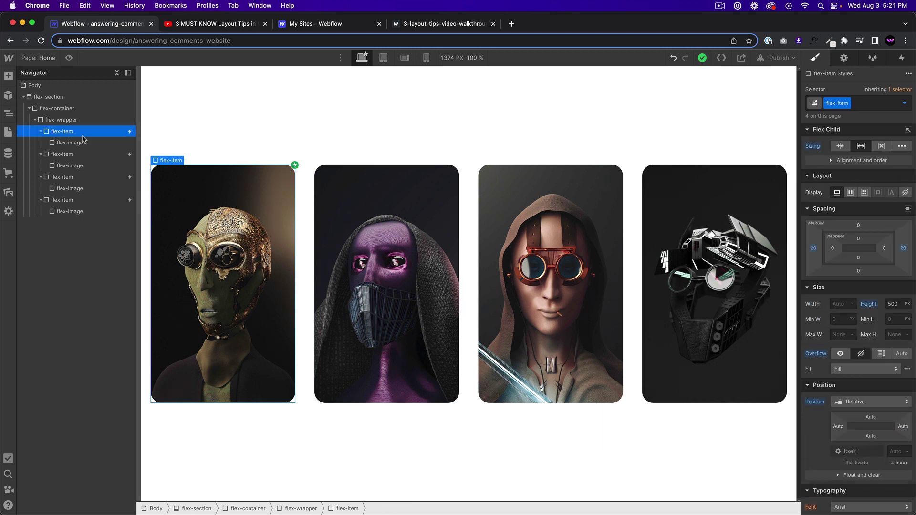
scroll(849, 287, "down", 6)
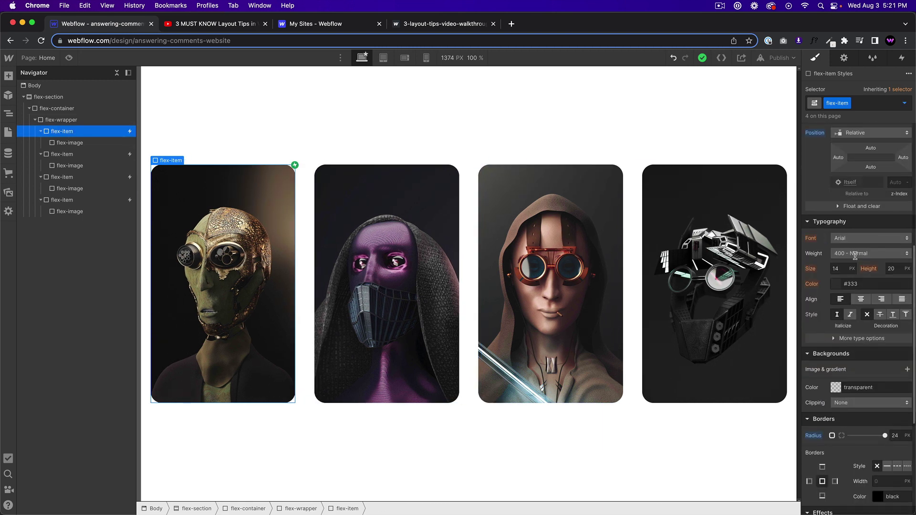
scroll(855, 253, "up", 2)
scroll(859, 186, "up", 1)
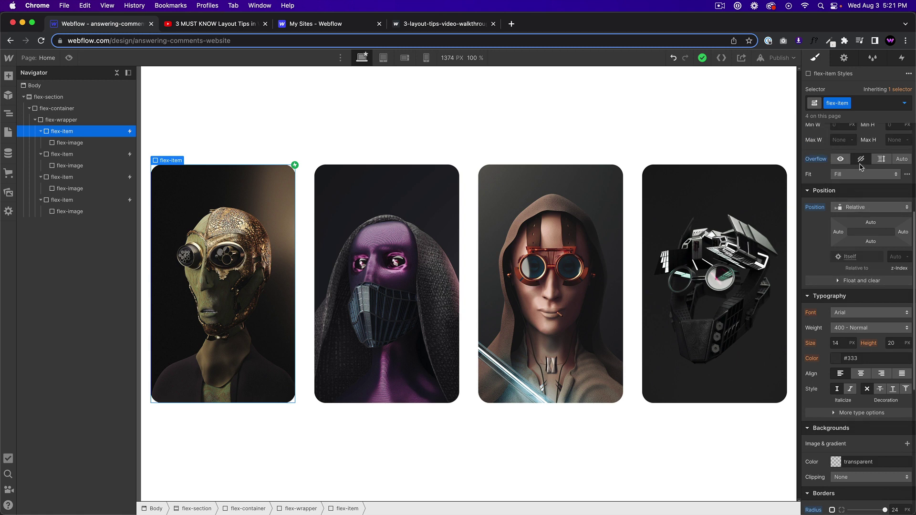
Check the first card image's styles, then show the first flex-item card's interactions
left_click(68, 144)
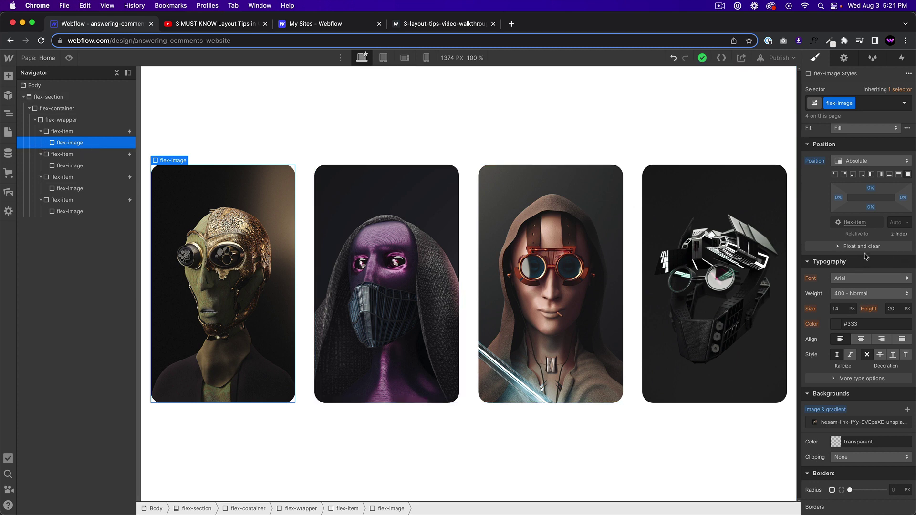
mouse_move(182, 205)
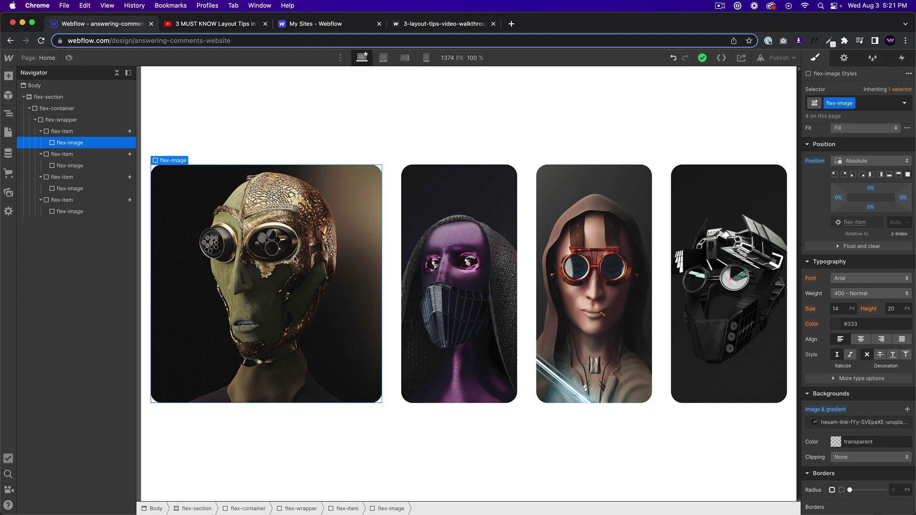
left_click(56, 131)
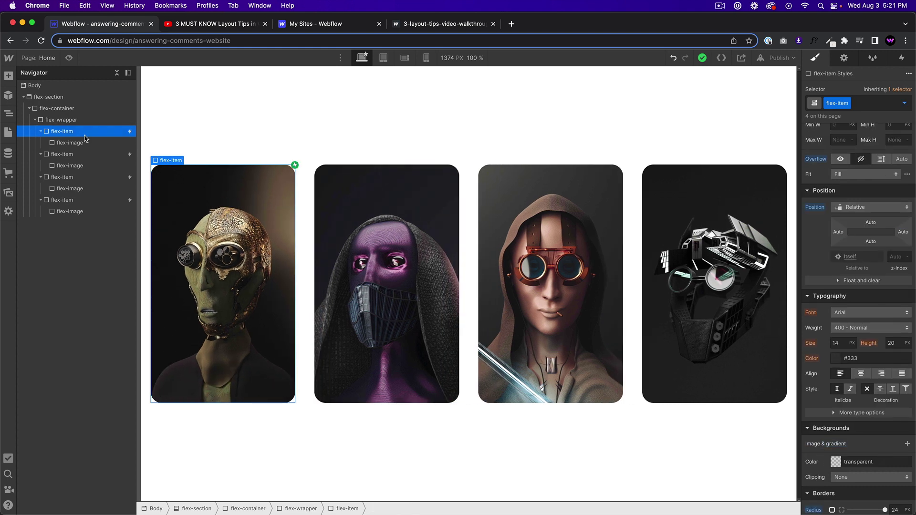
left_click(901, 58)
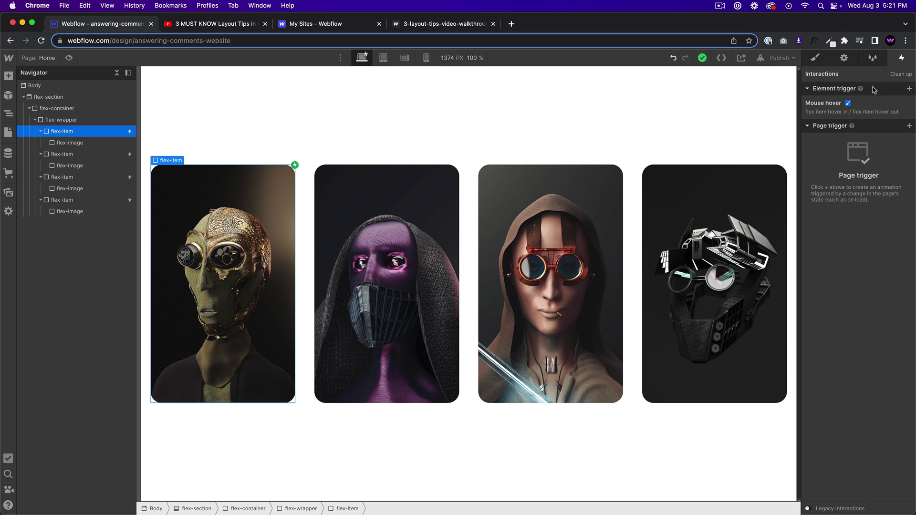
Review the Mouse hover trigger's hover-in Scale and Rotate actions, including the 0.00 ones
left_click(869, 108)
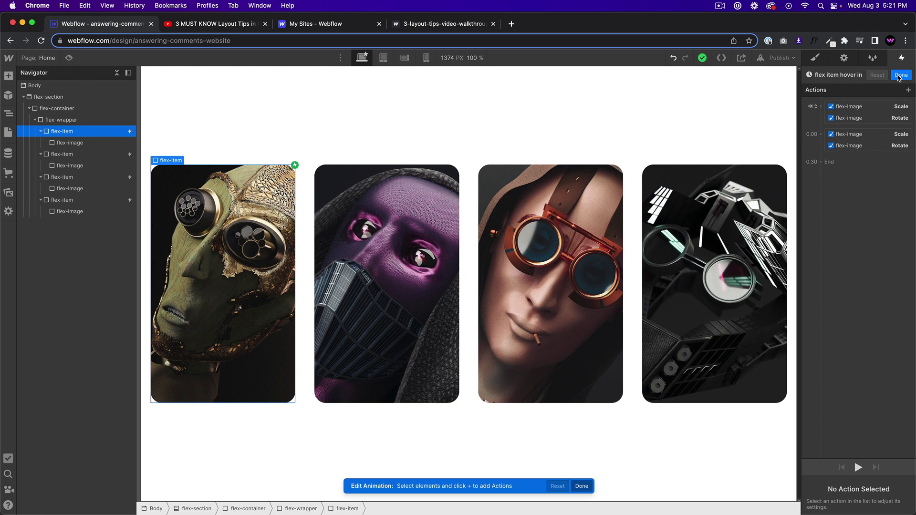
left_click(900, 75)
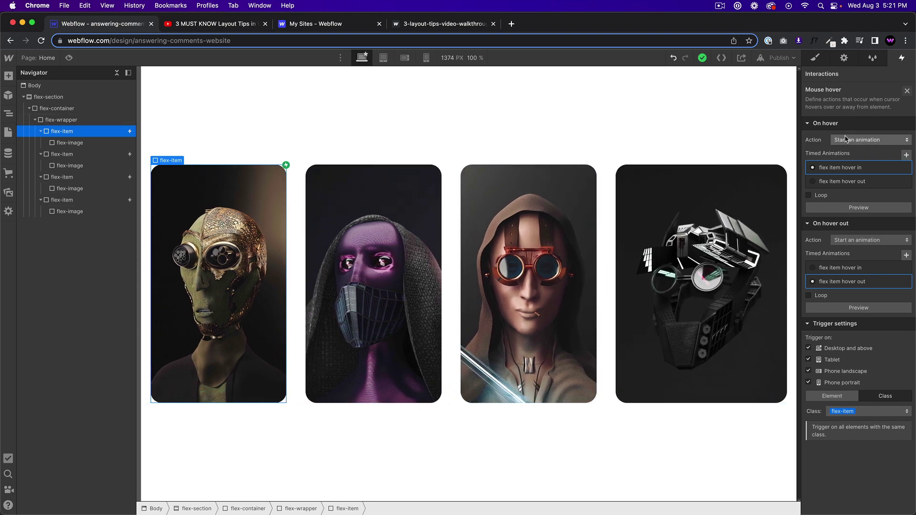
left_click(842, 168)
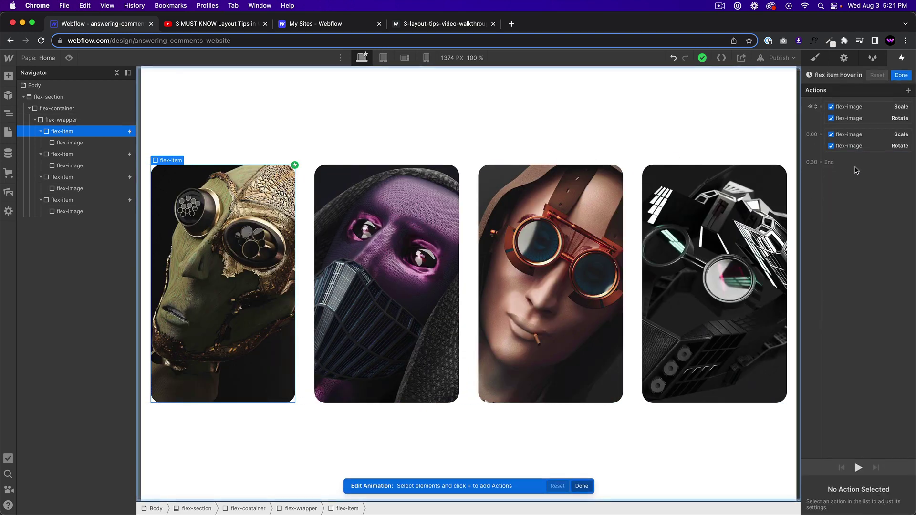
left_click(861, 108)
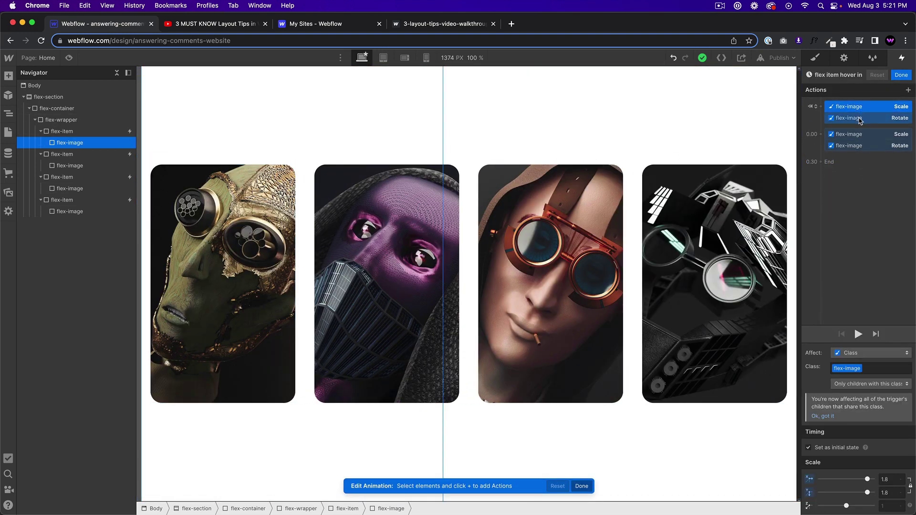
left_click(861, 119)
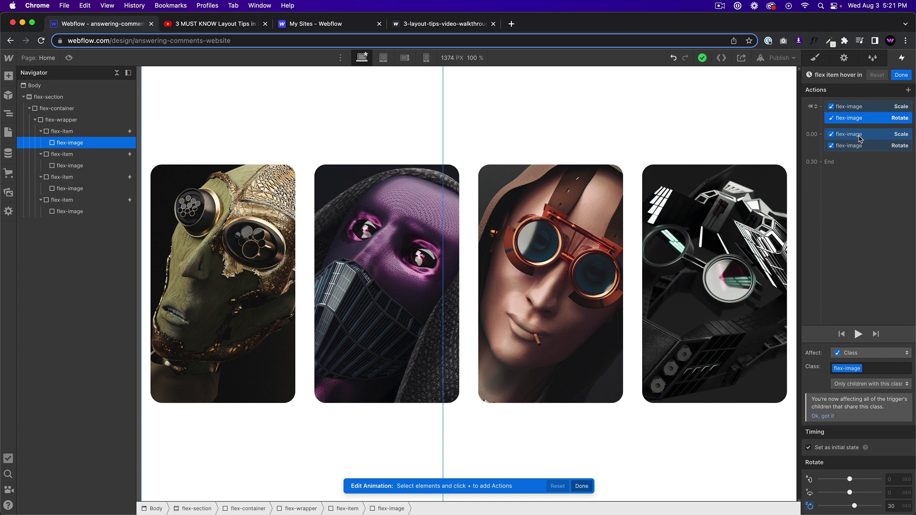
left_click(861, 137)
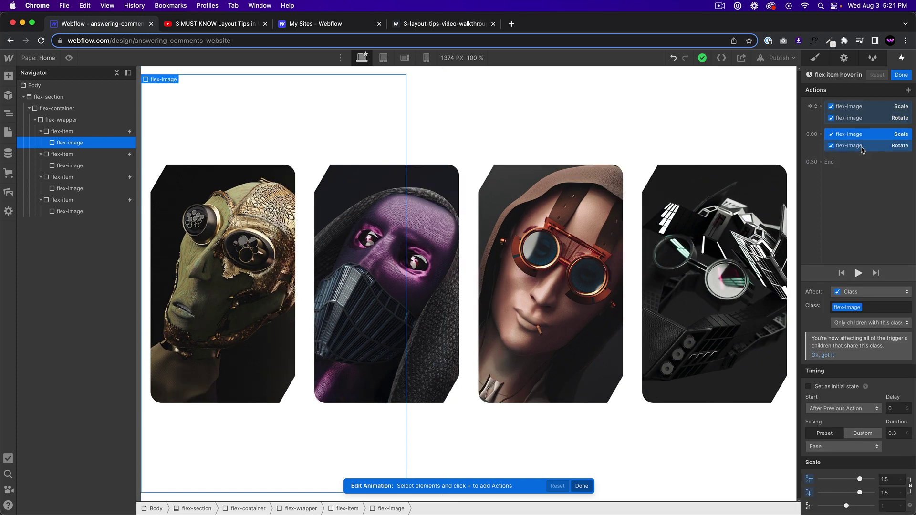
left_click(861, 147)
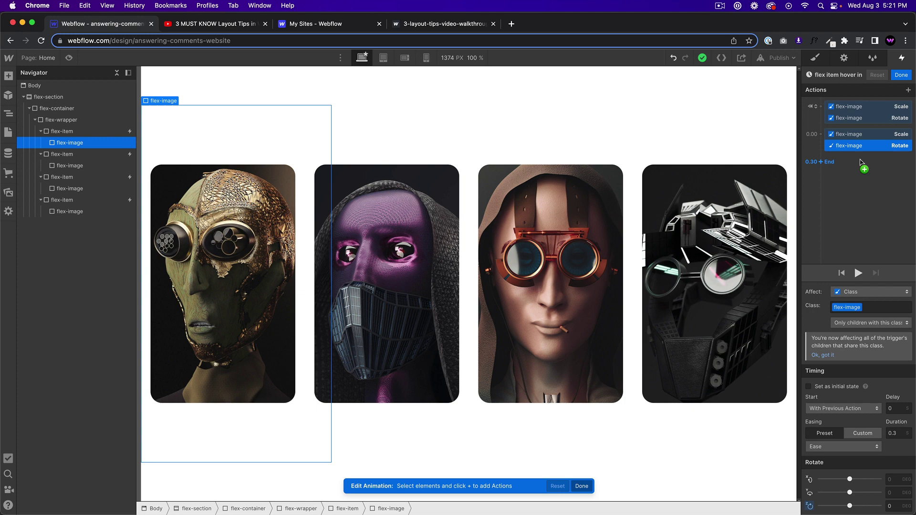
left_click(899, 75)
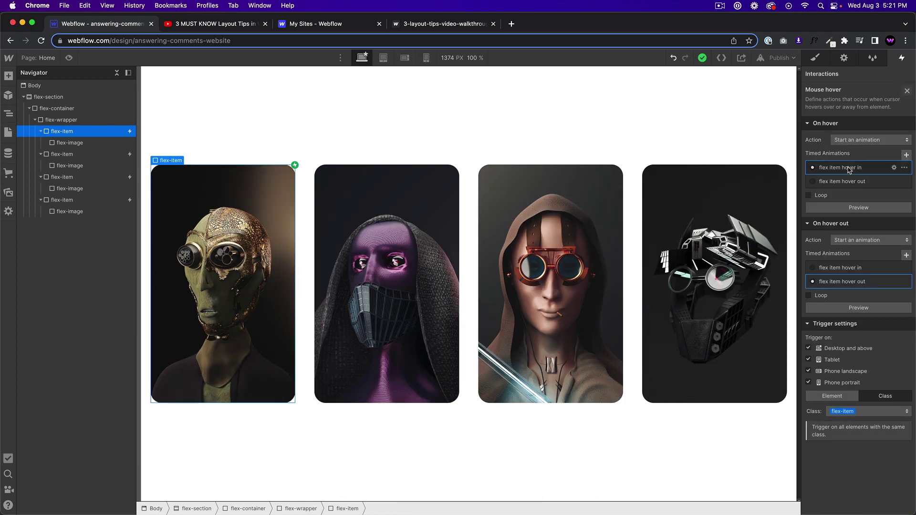
Review the hover-out Scale and Rotate actions, recheck hover-in, and show the publish destinations
left_click(860, 289)
left_click(864, 109)
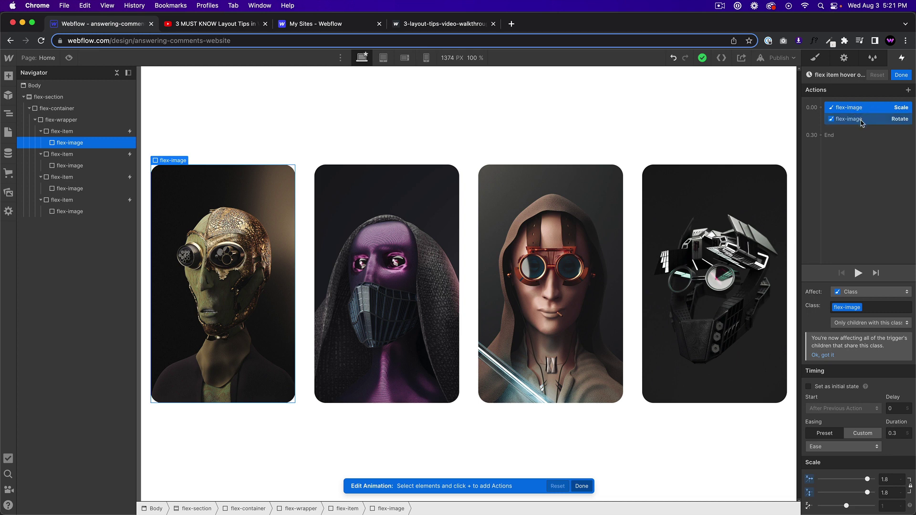
left_click(862, 123)
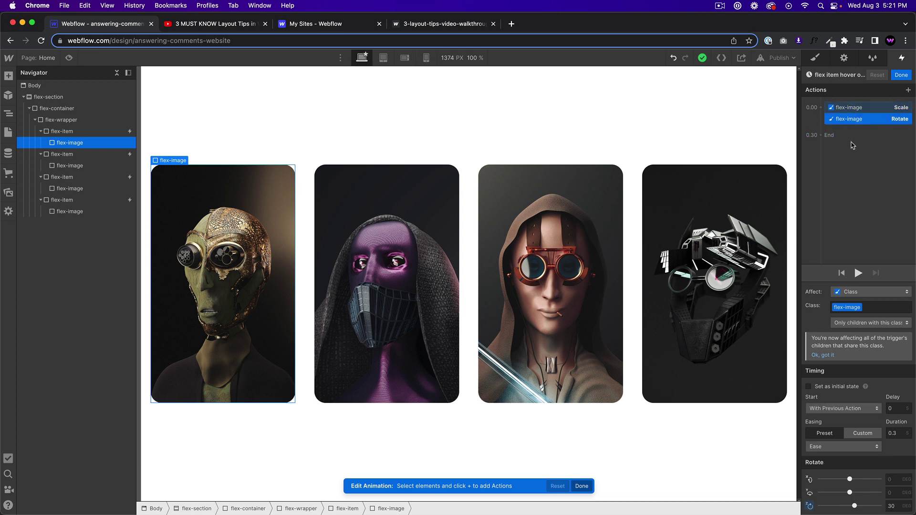
left_click(901, 76)
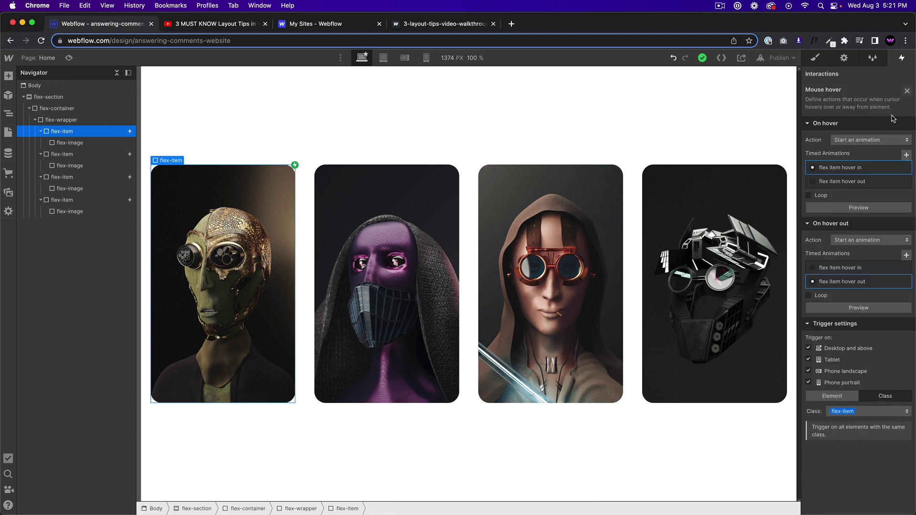
left_click(875, 167)
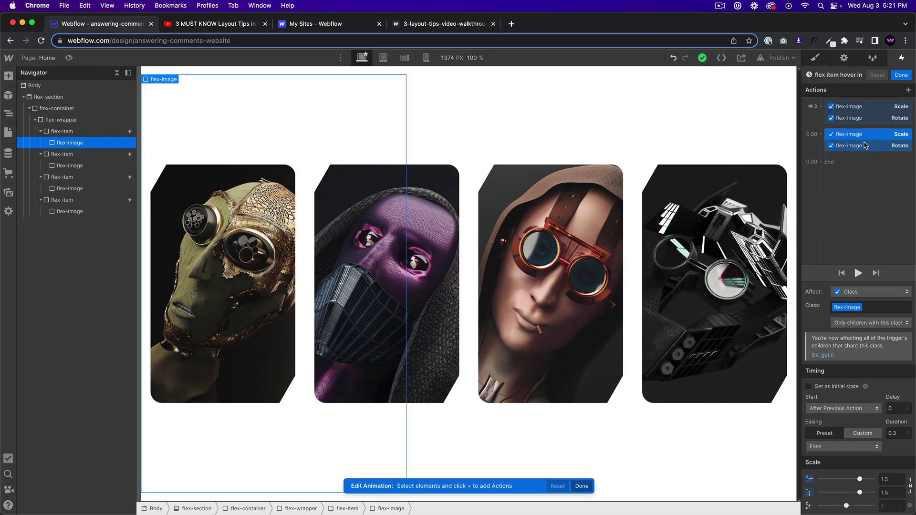
left_click(901, 75)
left_click(777, 58)
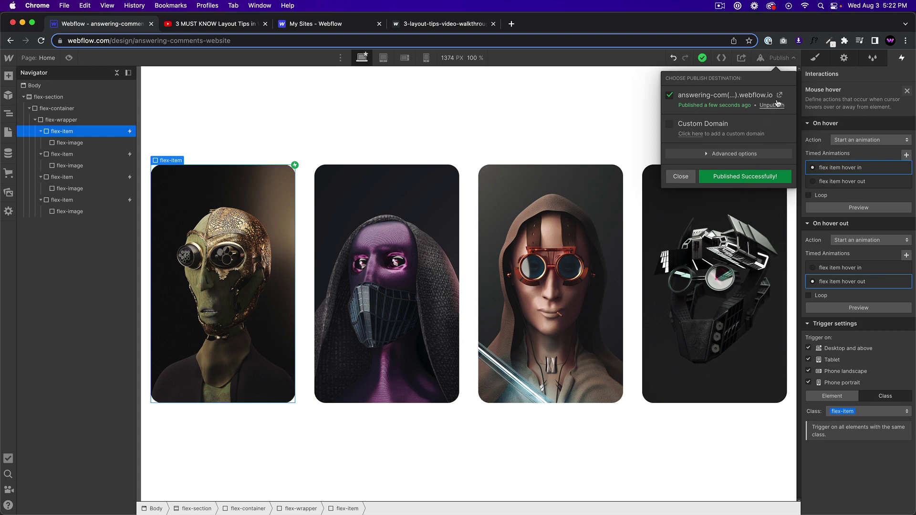
Publish to the webflow.io domain, open the live site, and return to the Designer
left_click(773, 97)
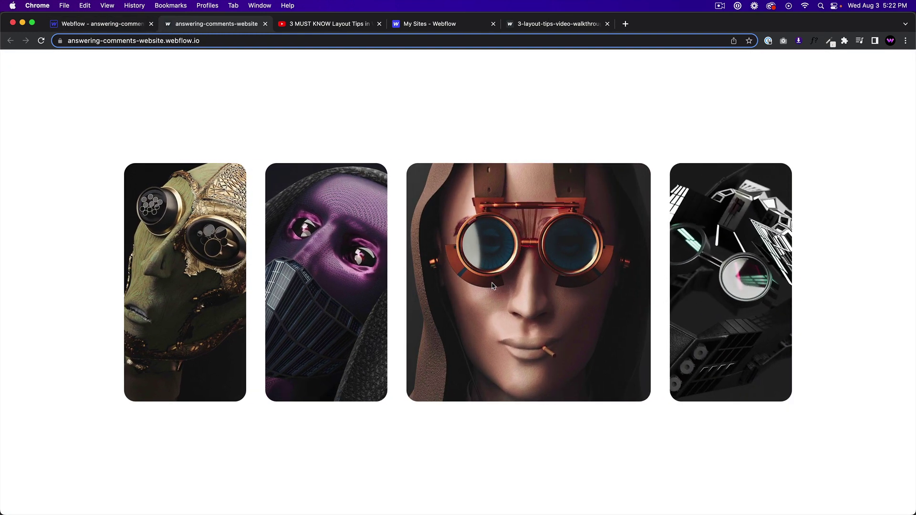
left_click(113, 27)
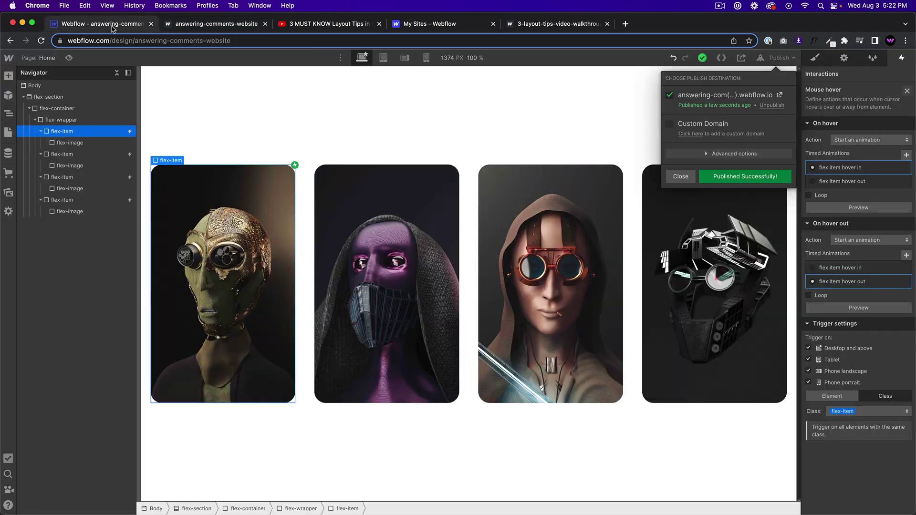
Close the publish list, recheck the first card and image styles, then view the live site
left_click(65, 146)
left_click(70, 142)
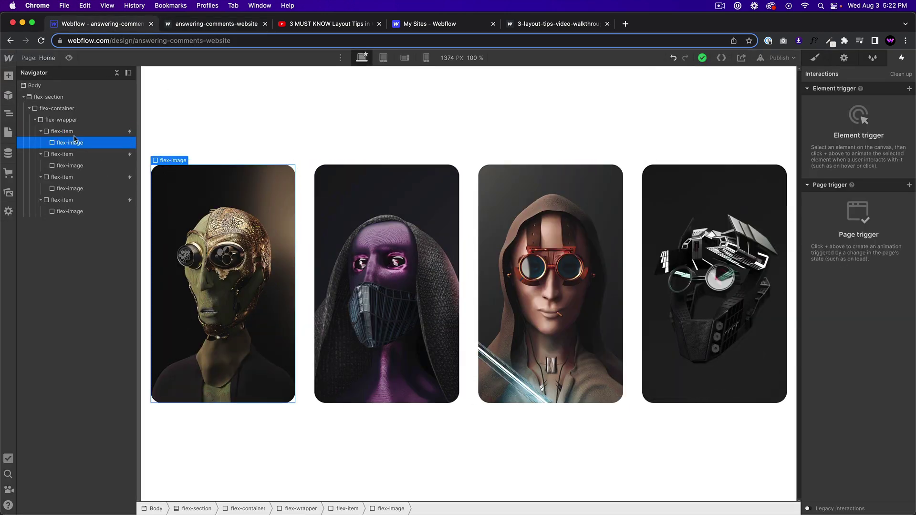
left_click(47, 133)
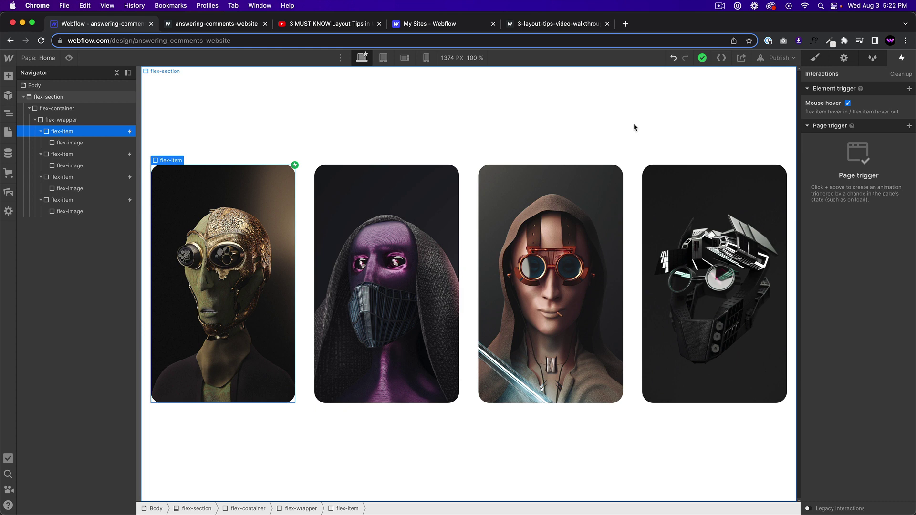
left_click(815, 58)
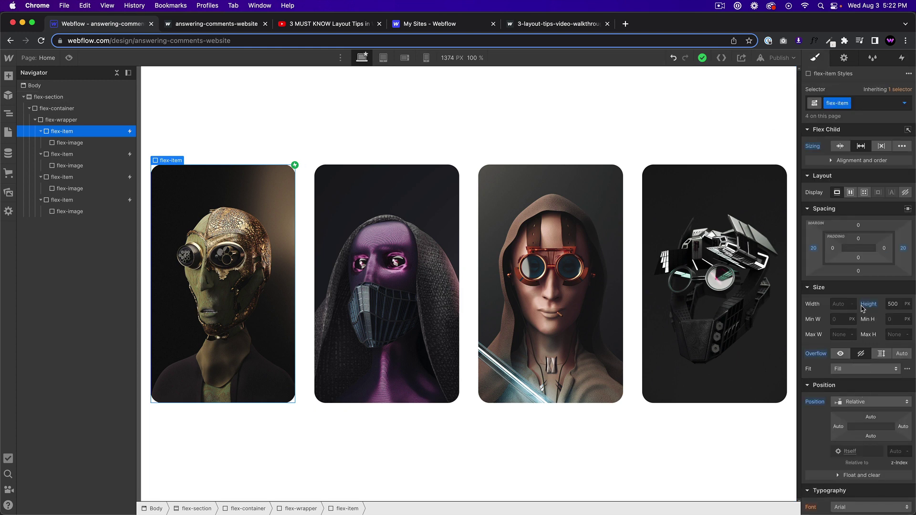
left_click(116, 144)
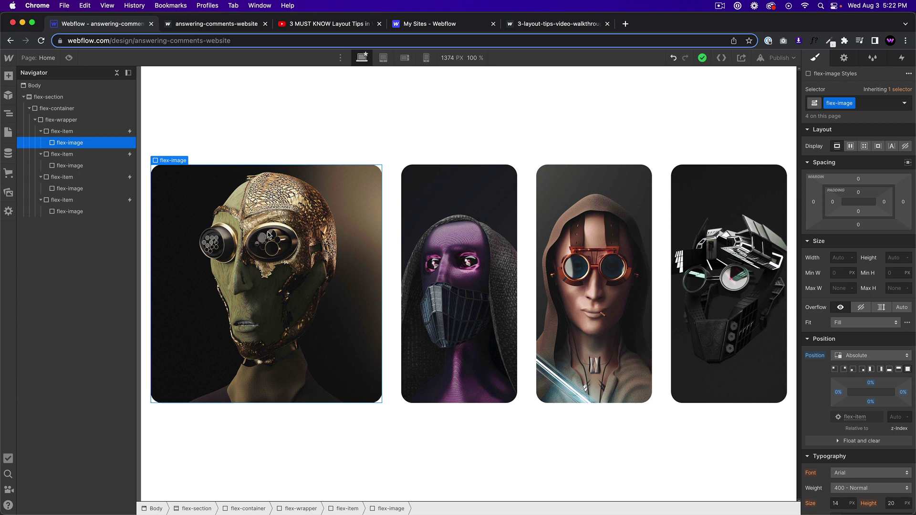
left_click(164, 194)
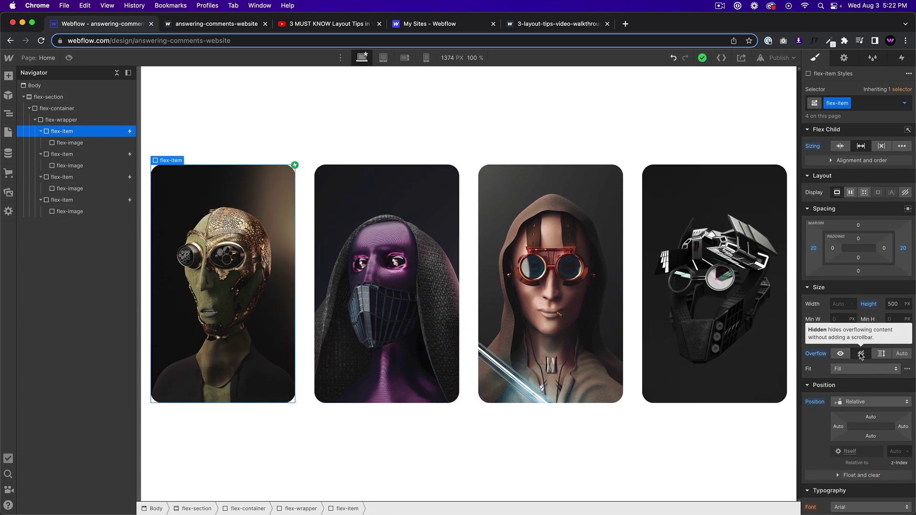
left_click(225, 24)
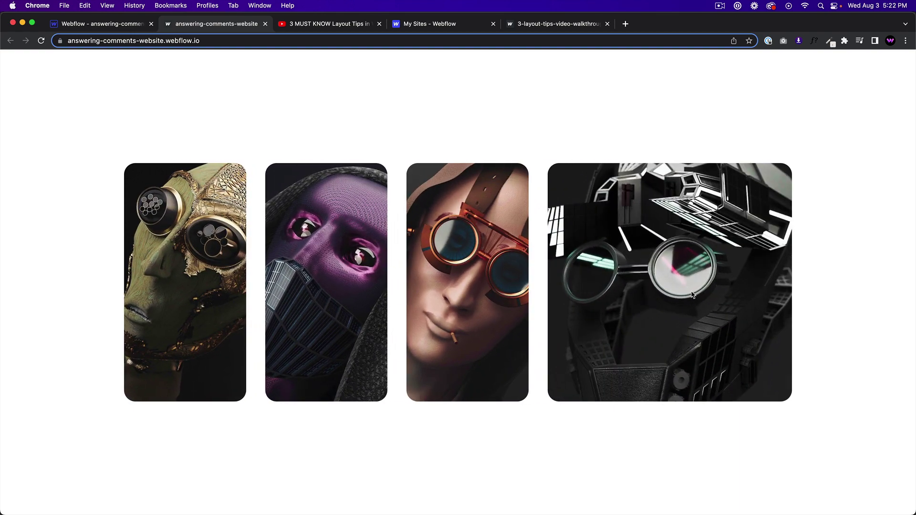
left_click(558, 24)
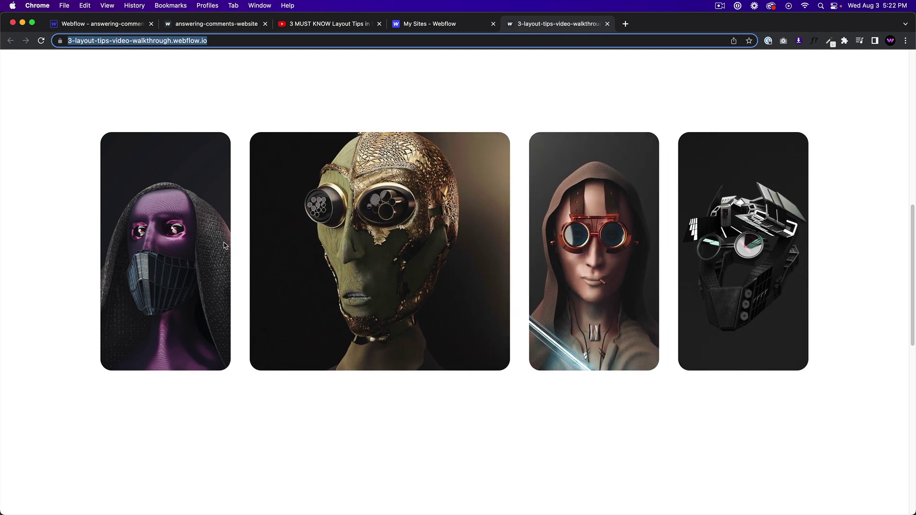
left_click(200, 24)
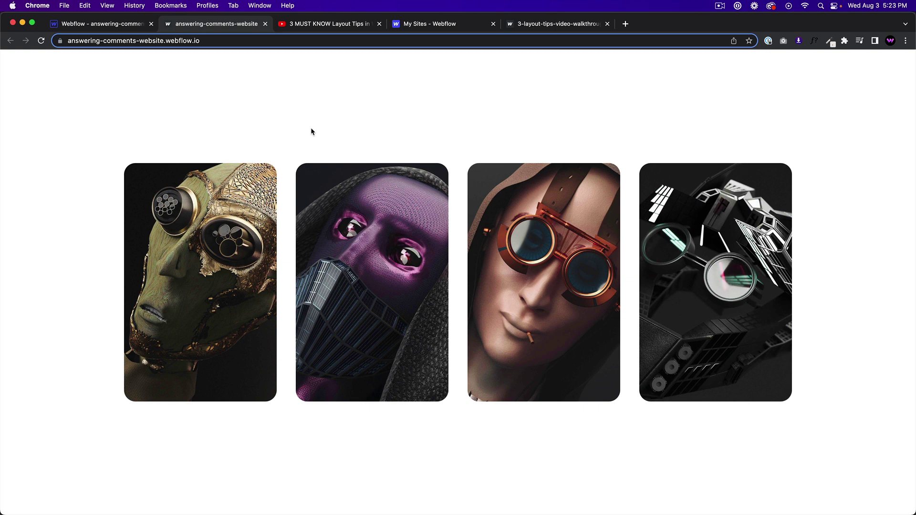
Switch to the '3 MUST KNOW Layout Tips' YouTube tab
left_click(323, 25)
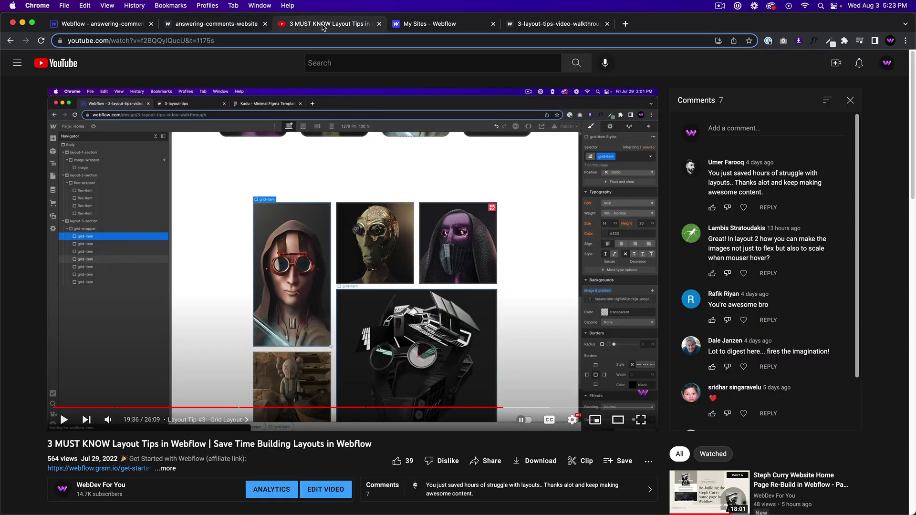